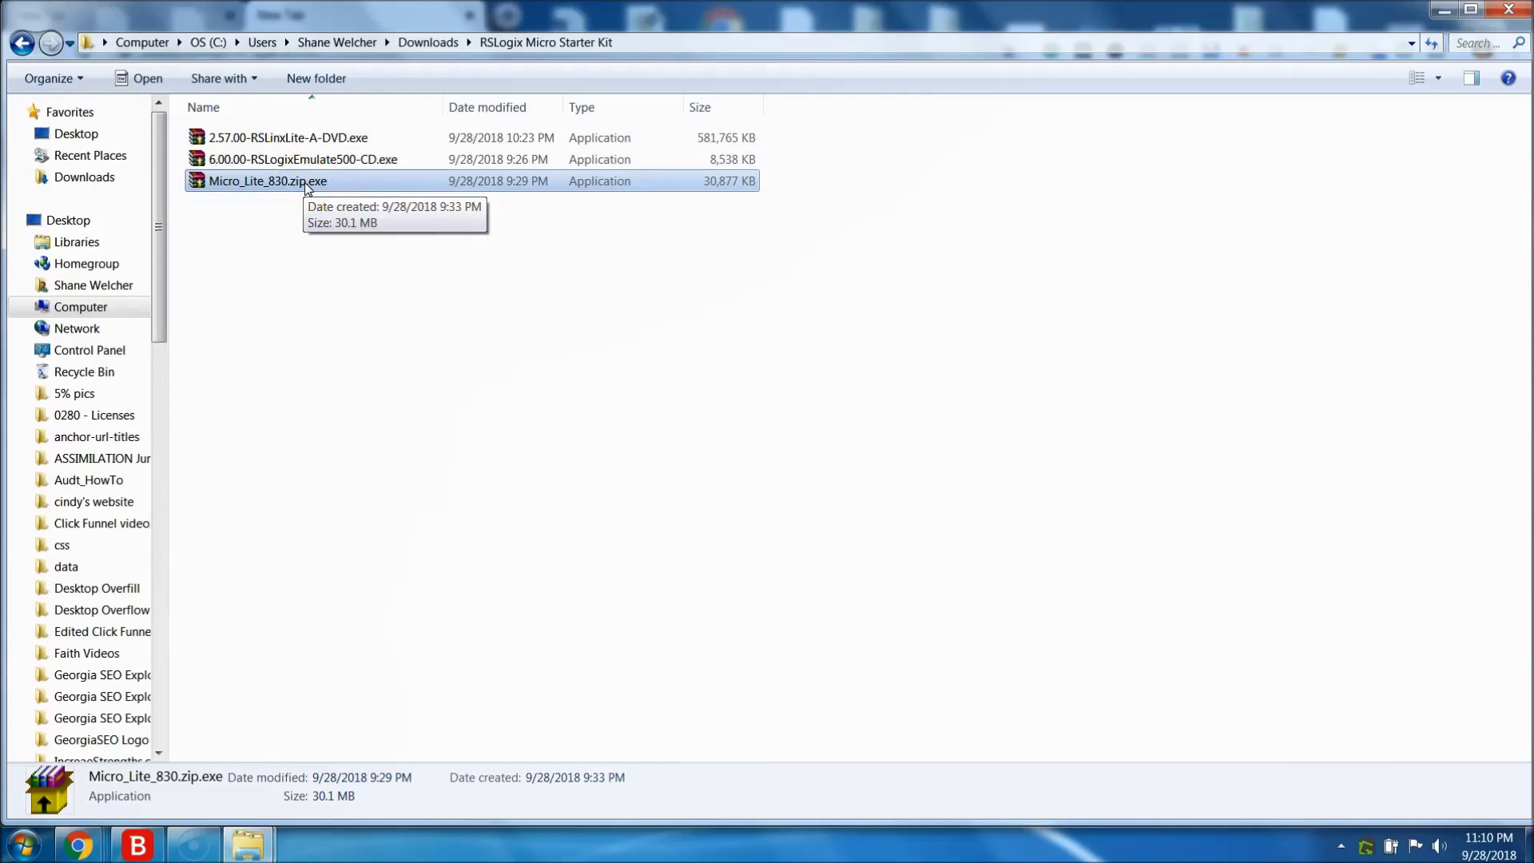
# Select the Micro_Lite_830.zip.exe installer in the RSLogix Micro Starter Kit folder.
pyautogui.click(293, 185)
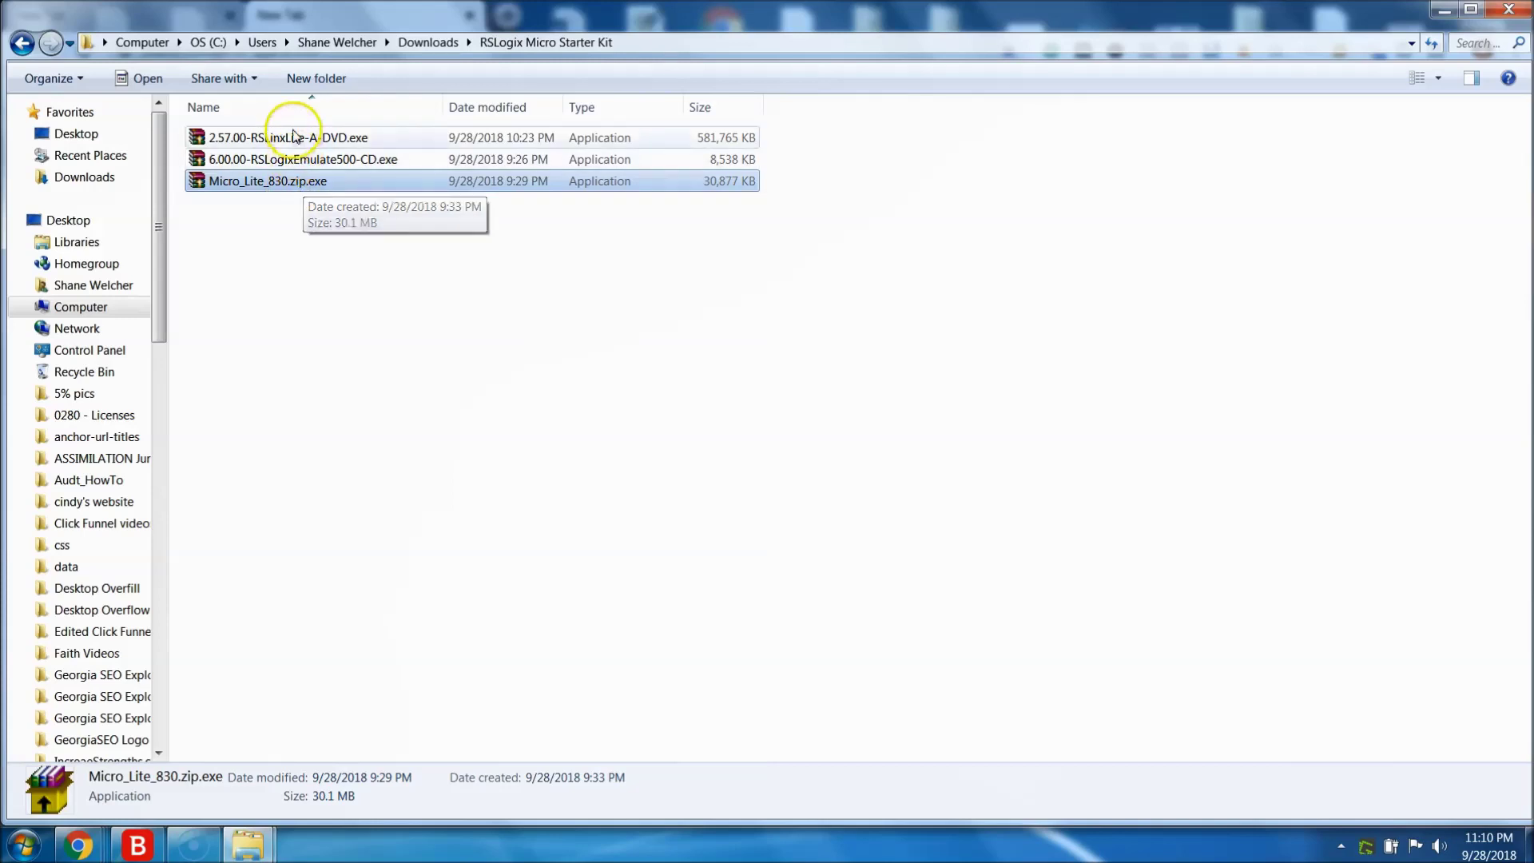
pyautogui.click(311, 188)
# Run and extract Micro_Lite_830.zip.exe, then select the resulting Micro_Lite_830.zip.
pyautogui.doubleClick(311, 189)
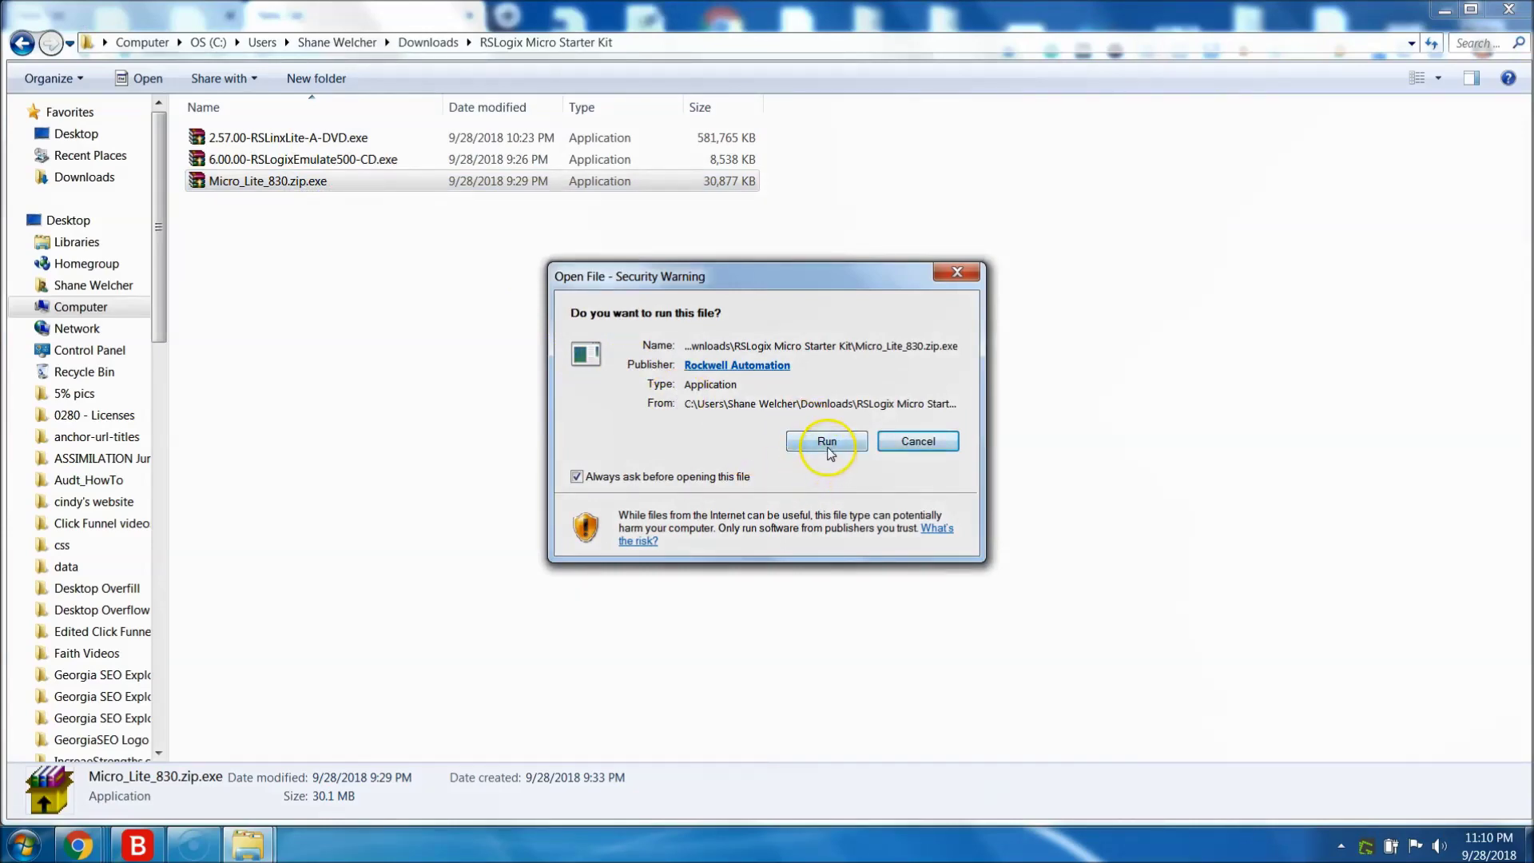
pyautogui.click(827, 443)
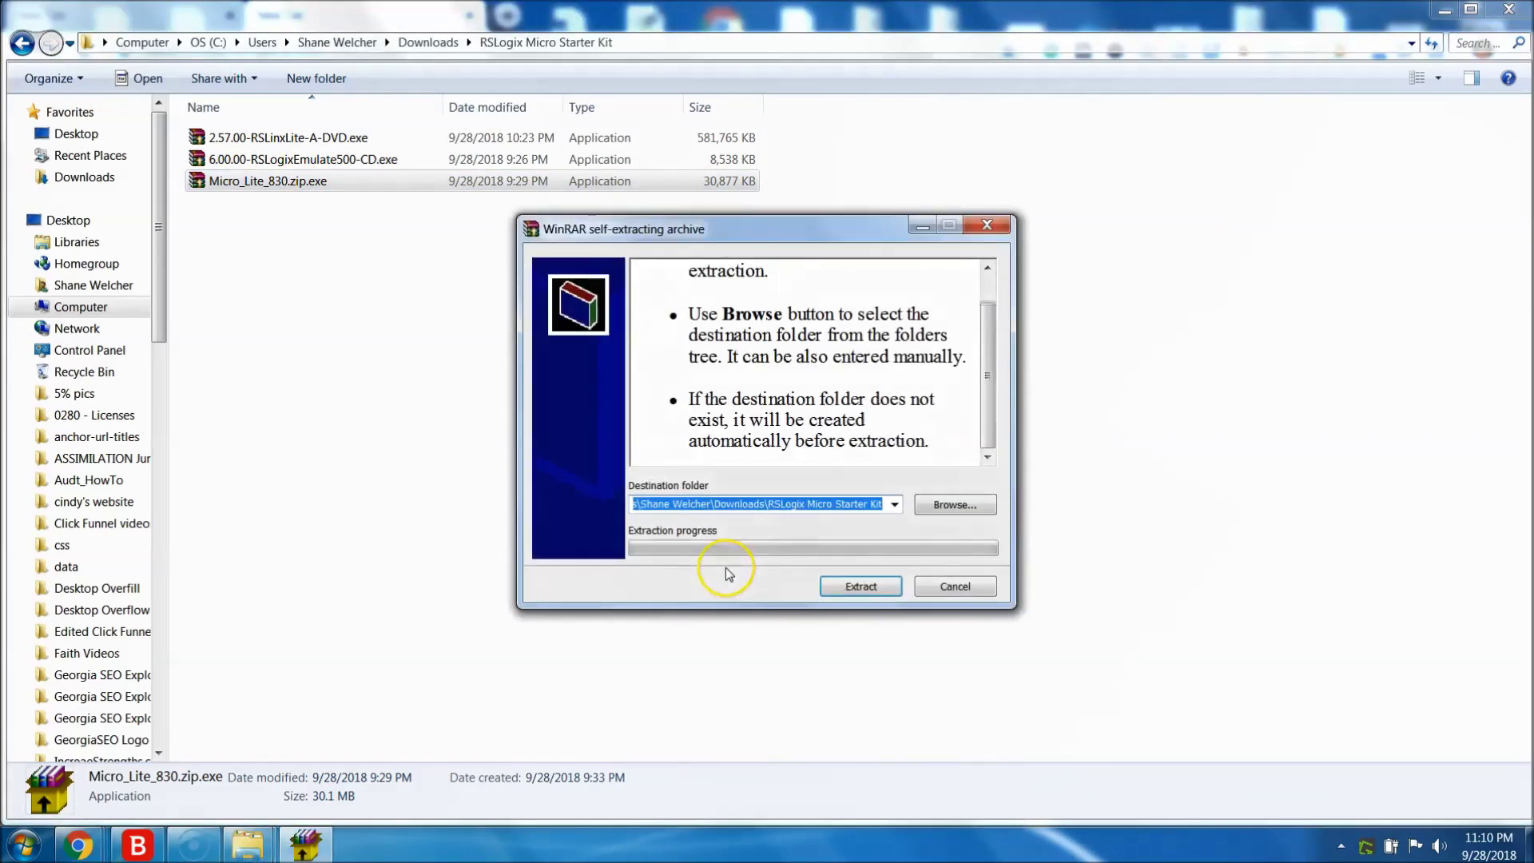
pyautogui.click(859, 587)
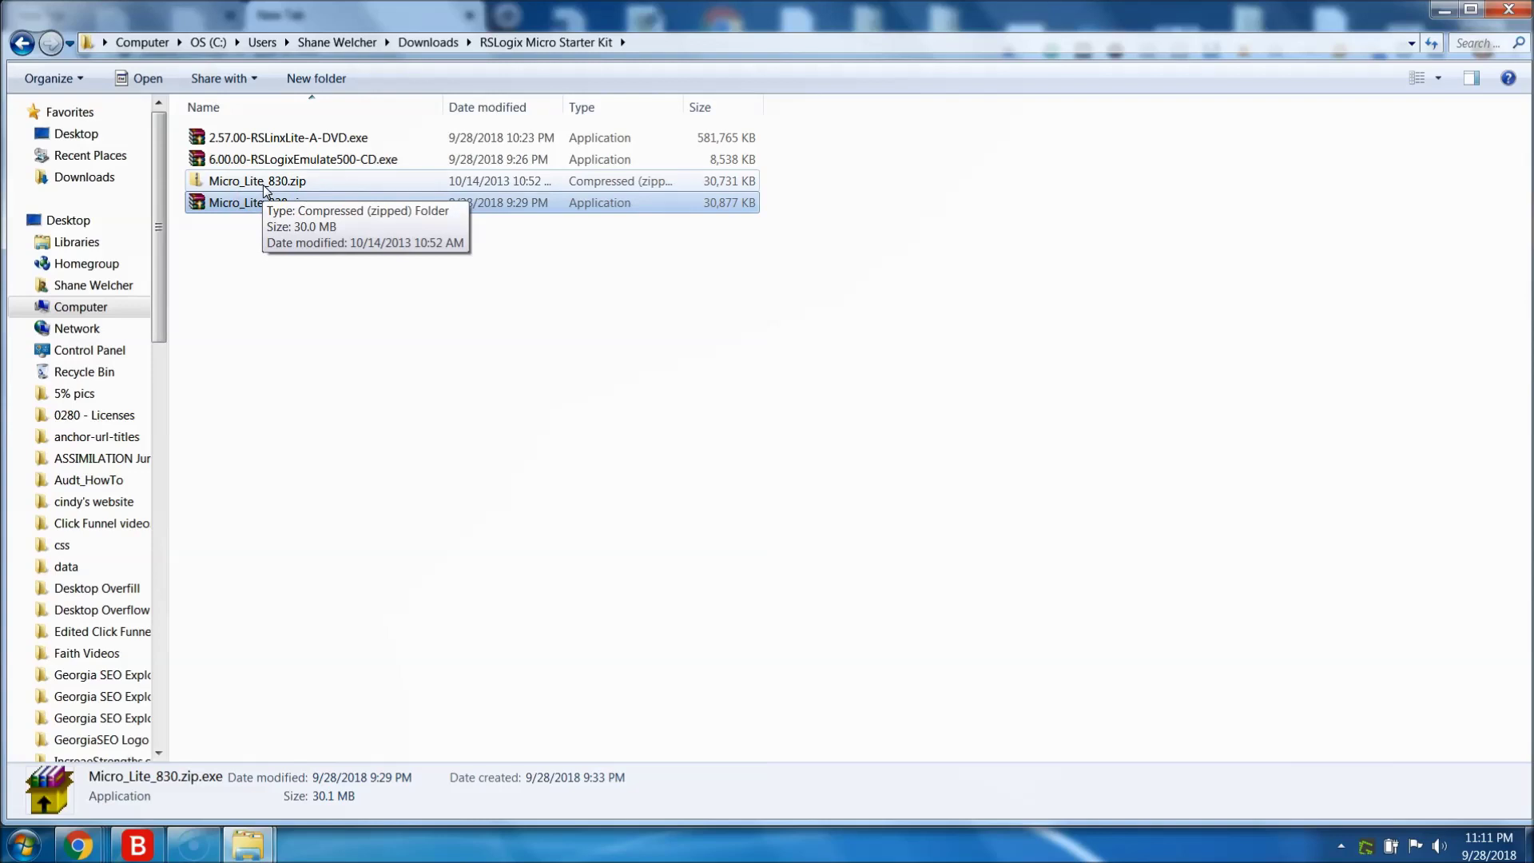
pyautogui.click(265, 184)
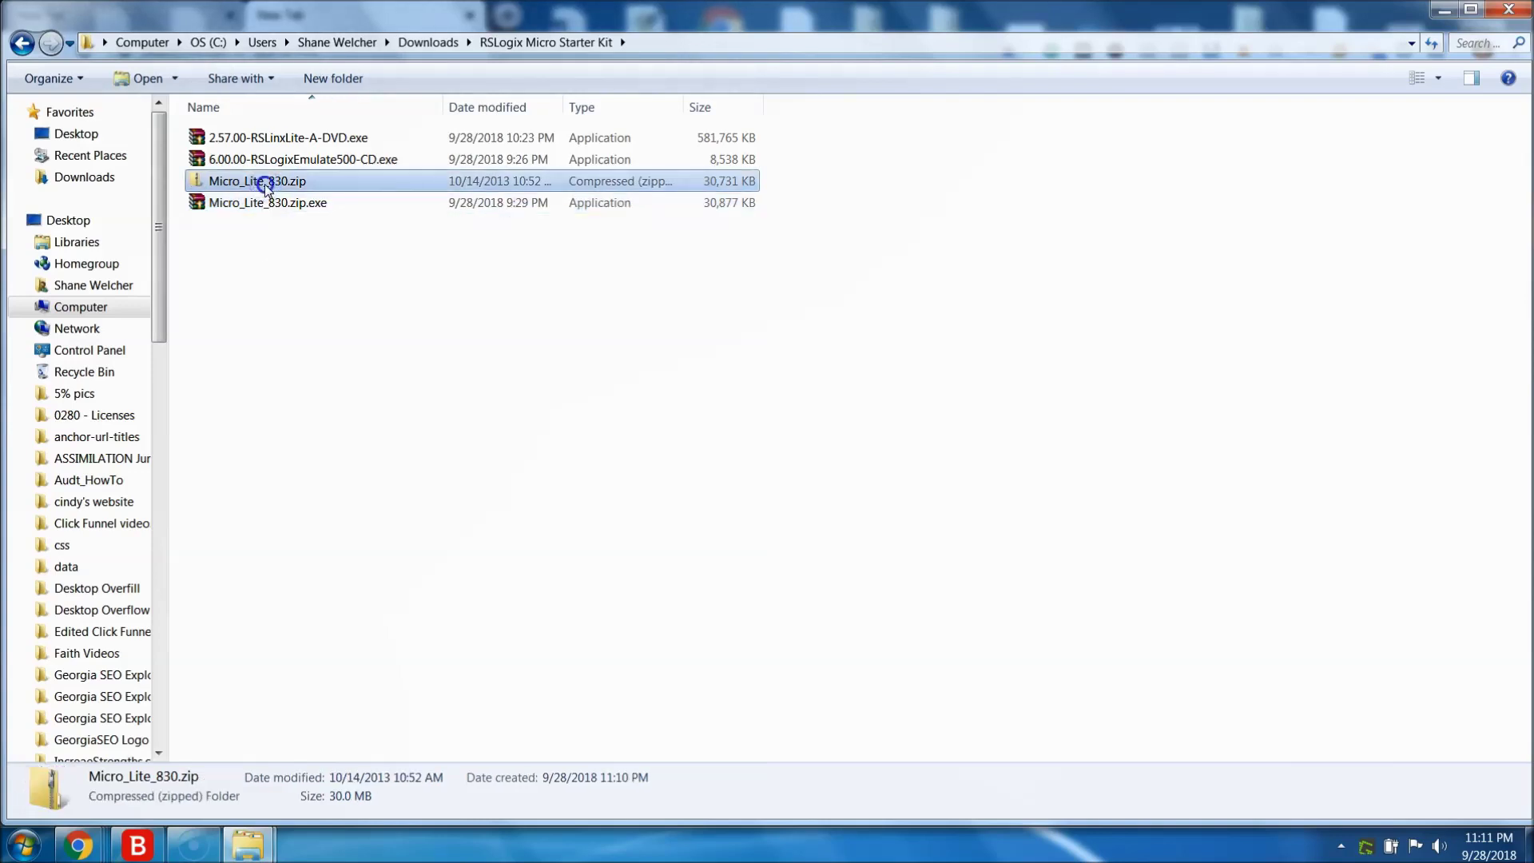
# Open Micro_Lite_830.zip and launch the setup.exe inside it.
pyautogui.doubleClick(265, 184)
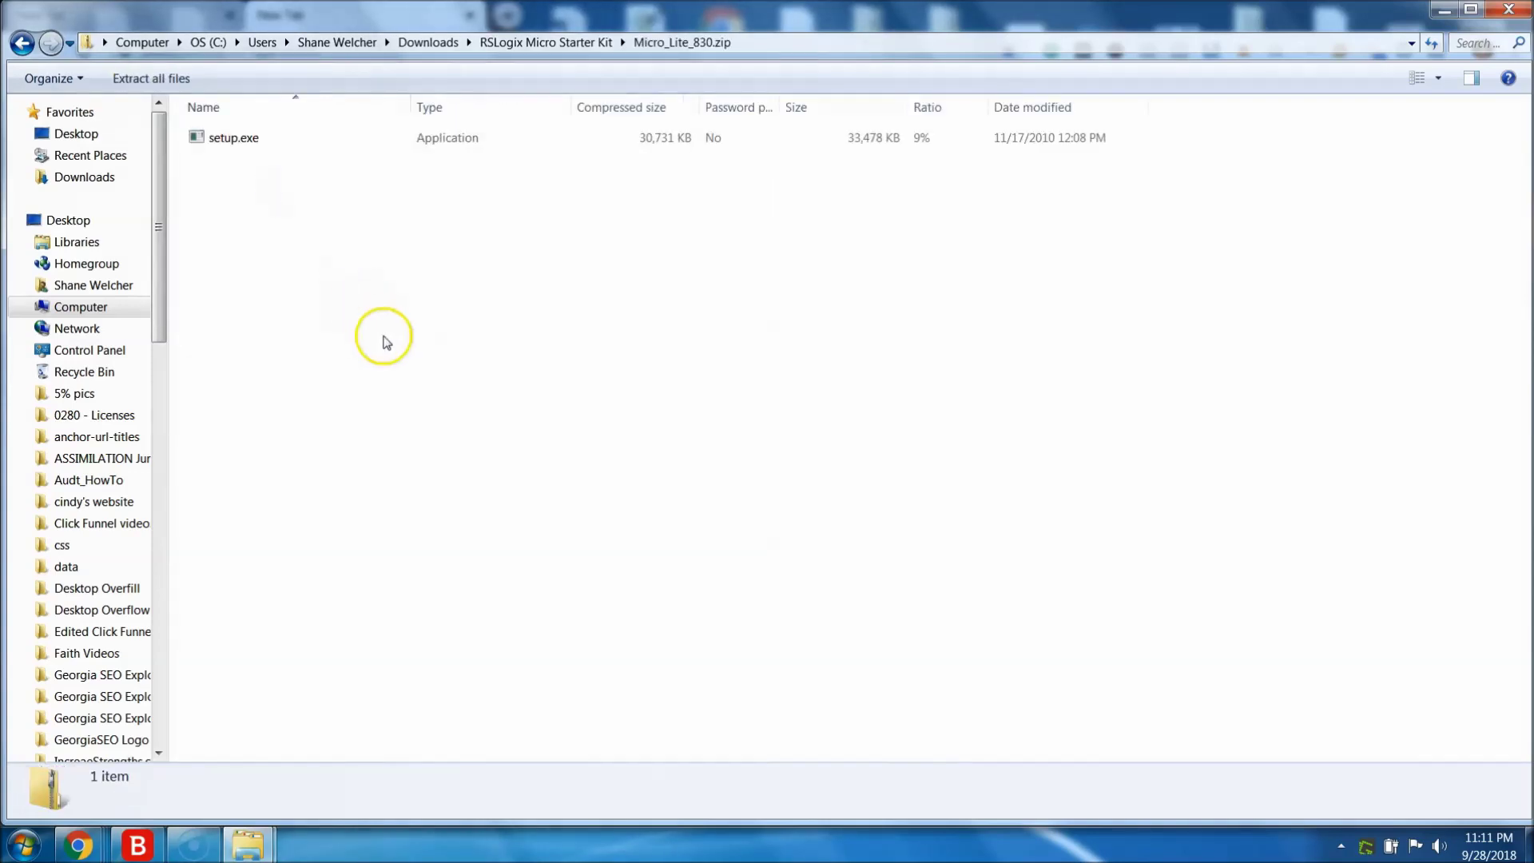
pyautogui.click(252, 144)
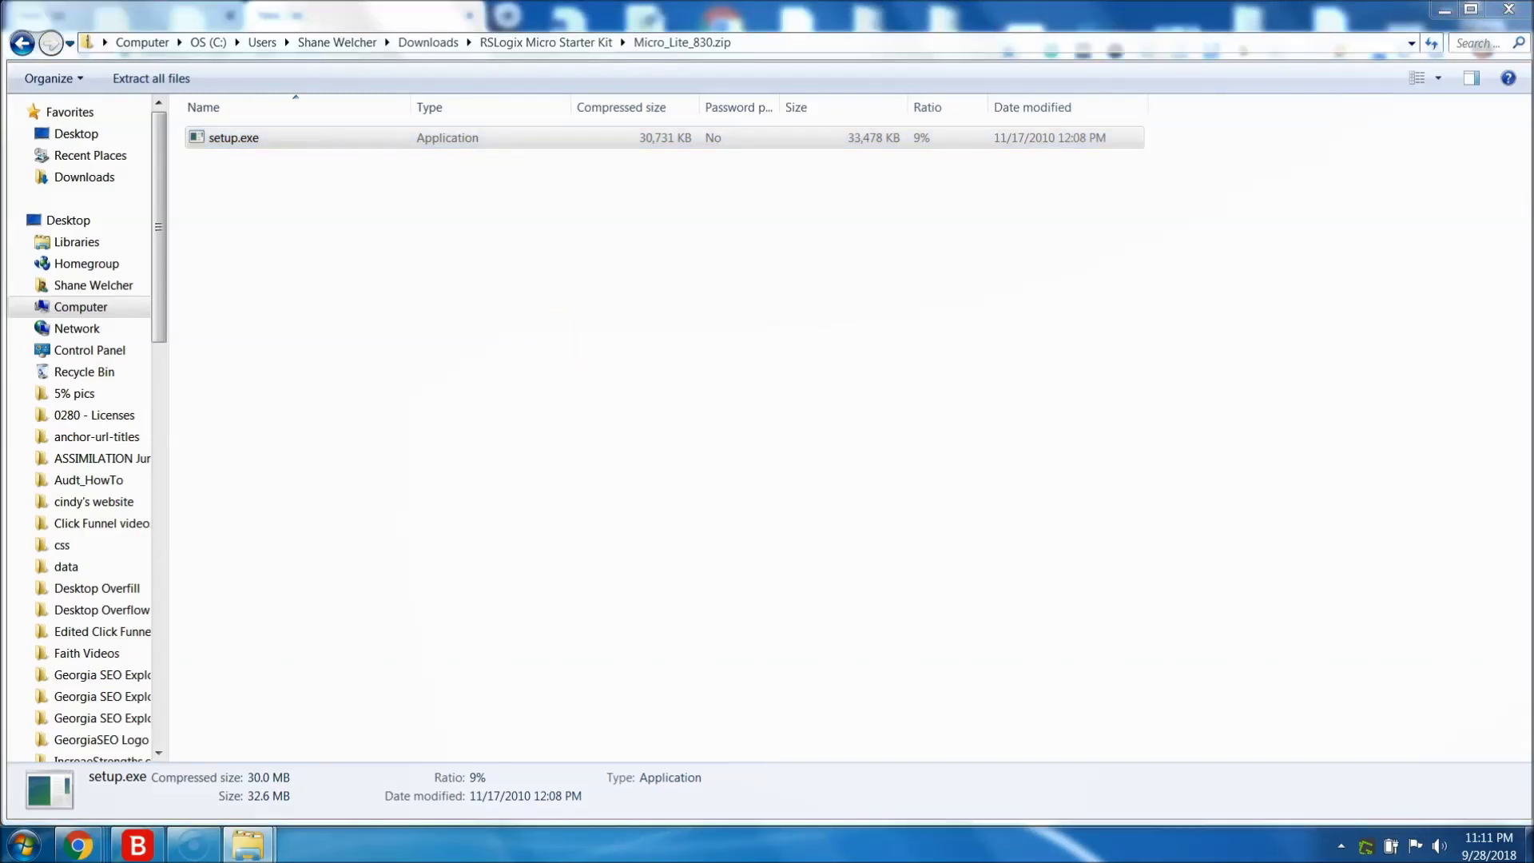
pyautogui.click(751, 454)
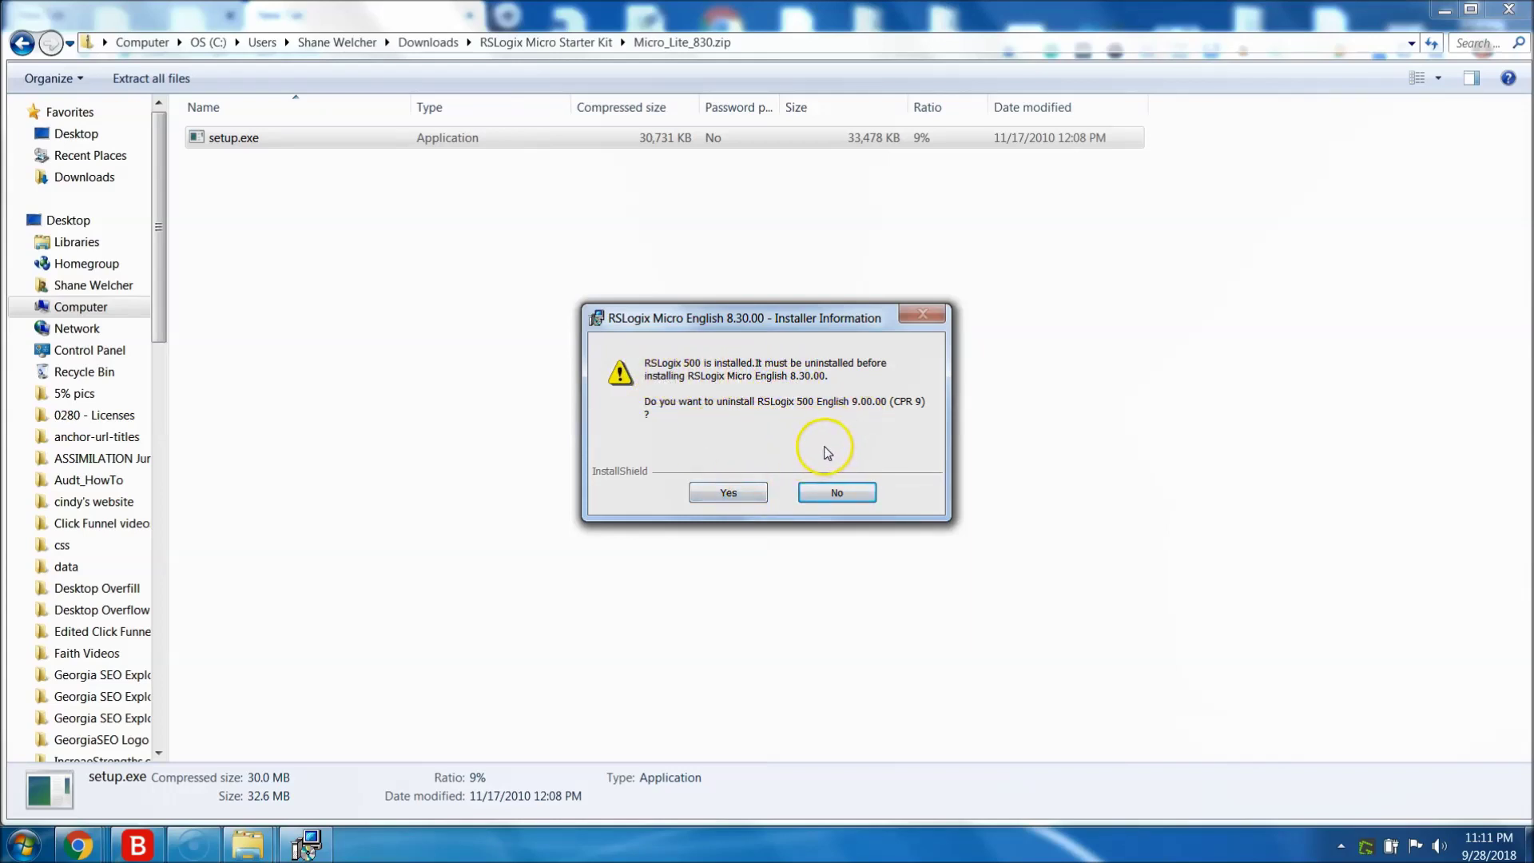
# Attempt uninstalling RSLogix 500, dismiss the newer-version warning, and relaunch setup.exe.
pyautogui.click(737, 496)
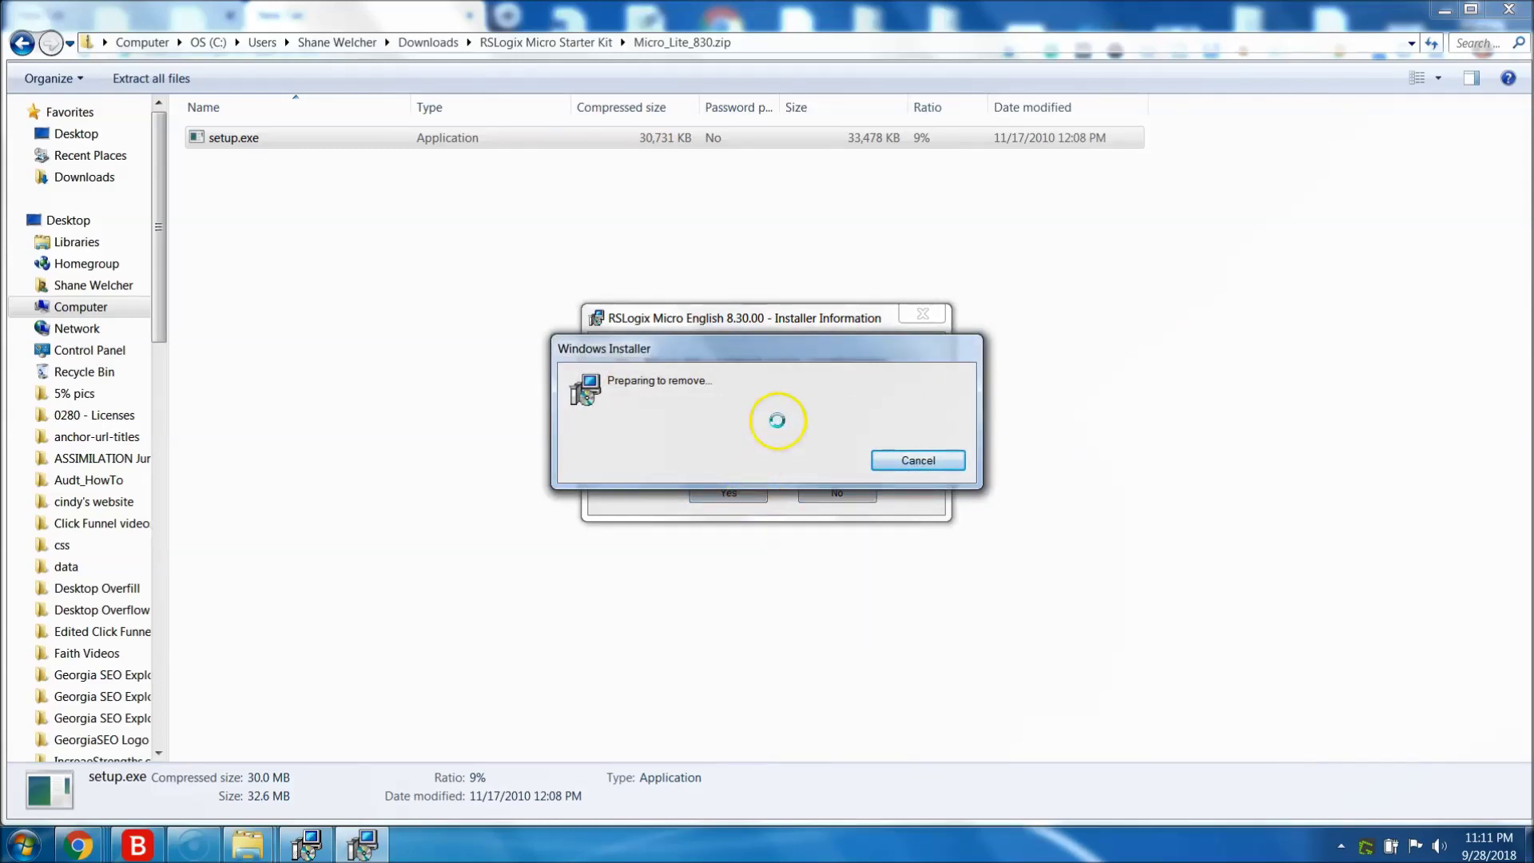
pyautogui.moveTo(774, 356); pyautogui.dragTo(774, 395)
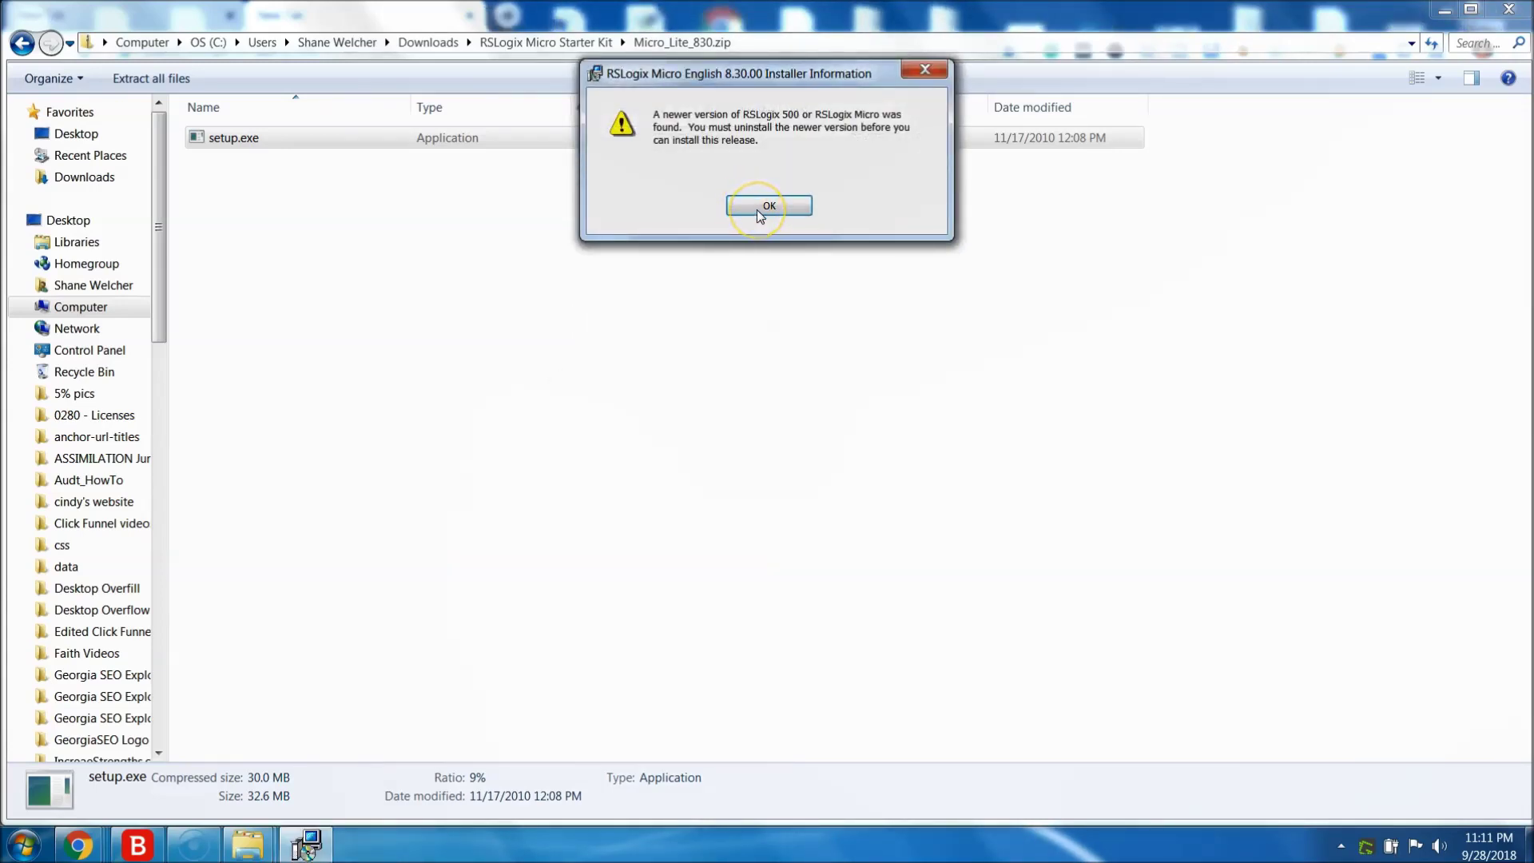
pyautogui.click(757, 211)
pyautogui.click(855, 361)
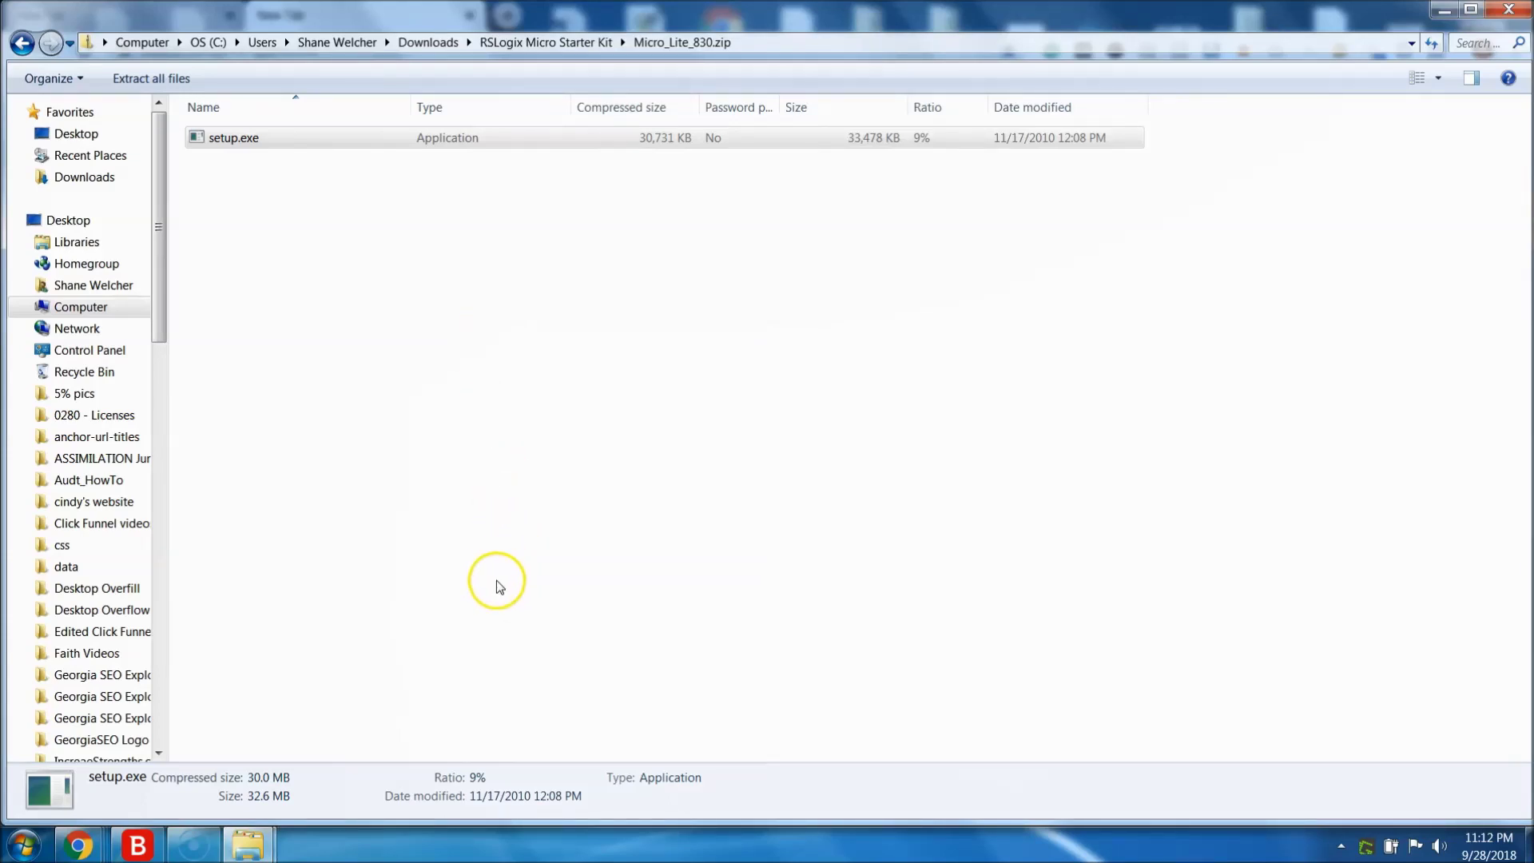
pyautogui.click(257, 137)
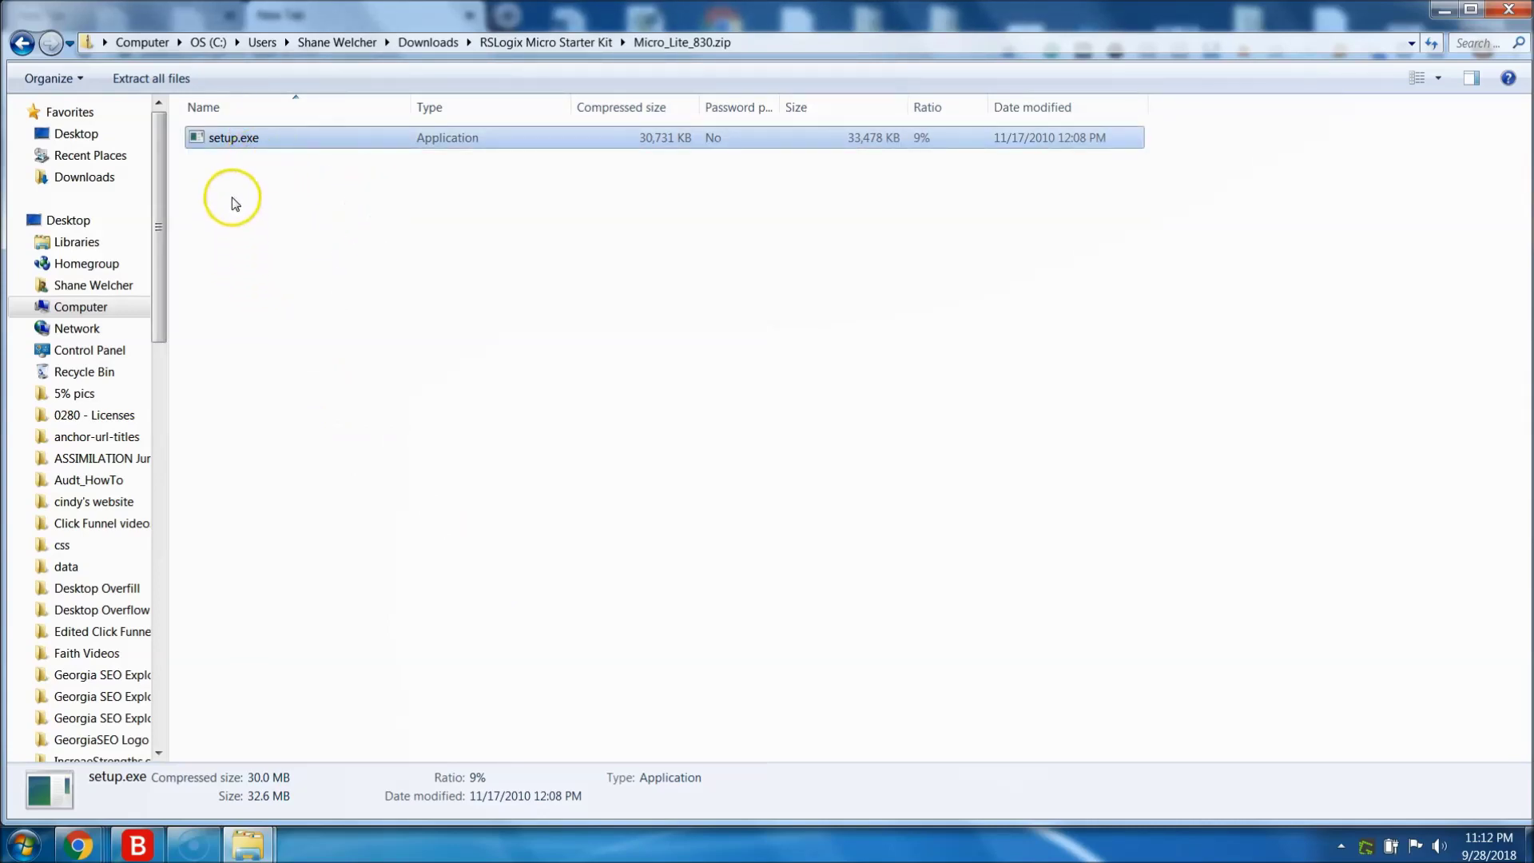
pyautogui.doubleClick(244, 140)
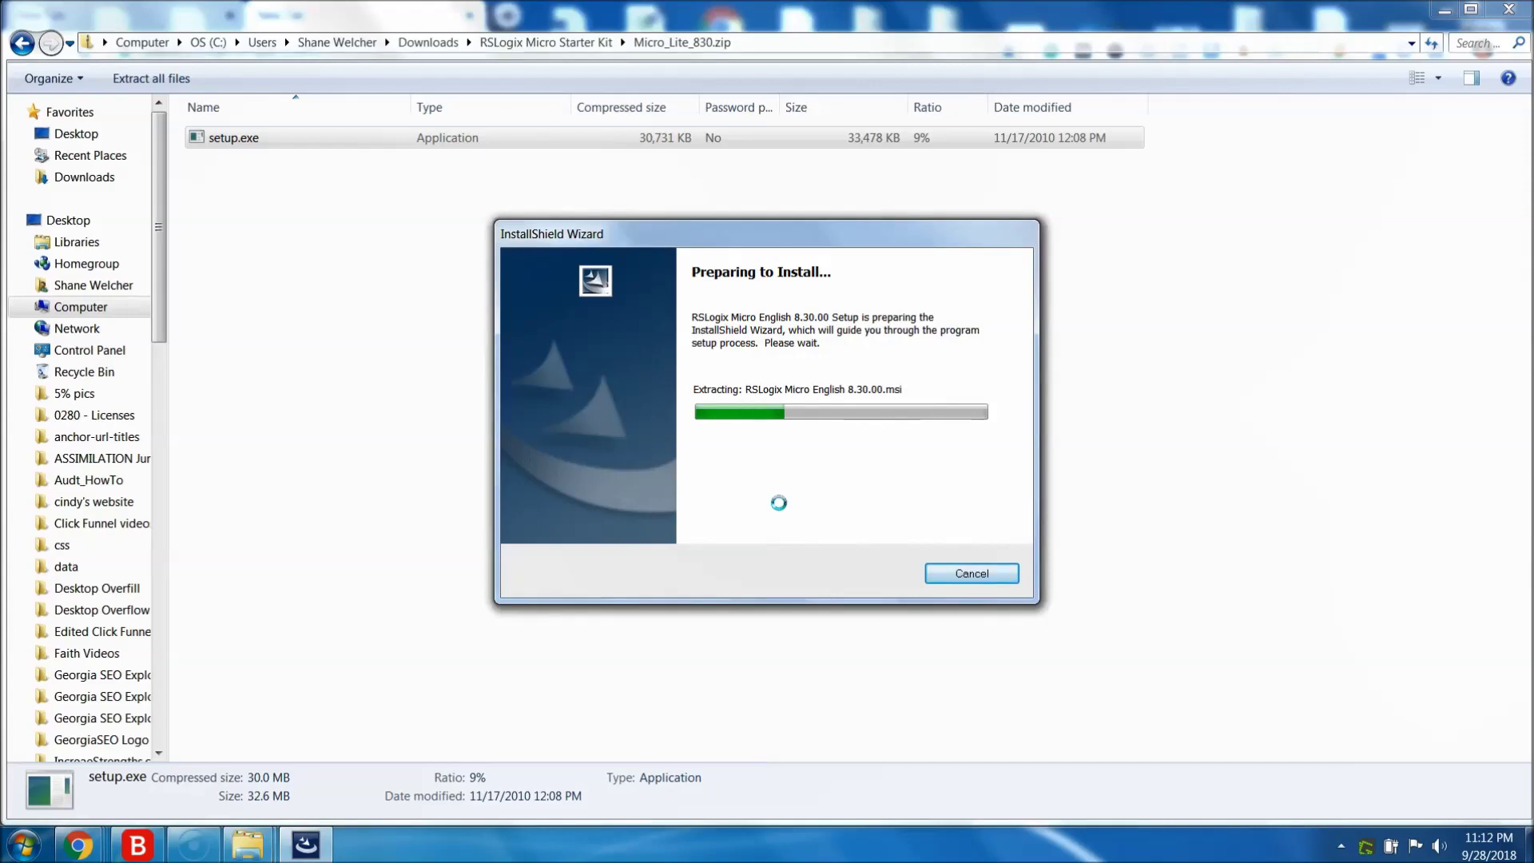
# Move past the welcome page and accept the RSLogix Micro licence agreement.
pyautogui.click(867, 582)
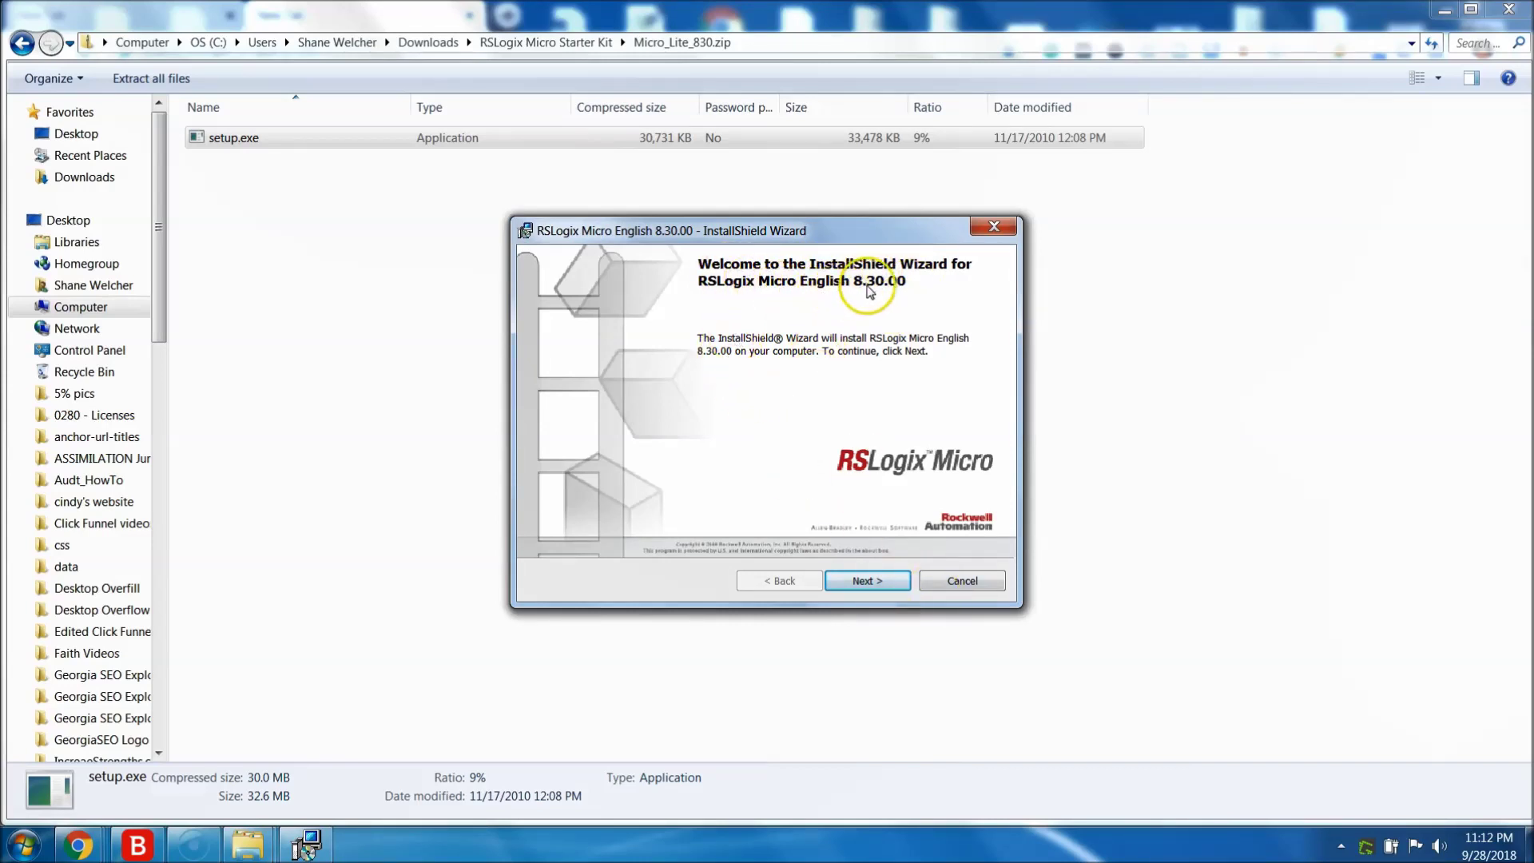
pyautogui.click(866, 581)
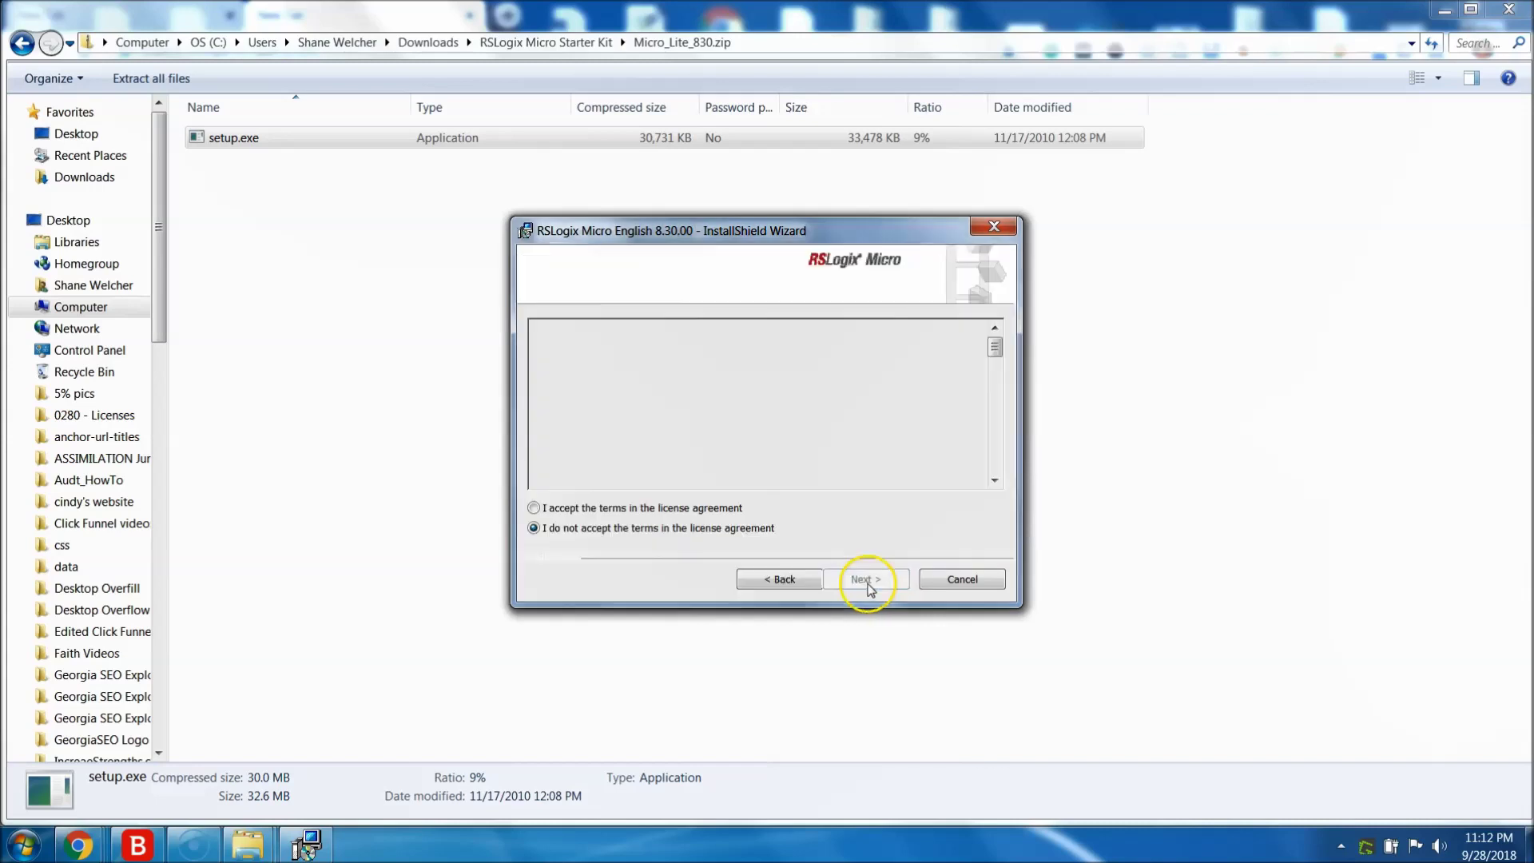
pyautogui.click(533, 509)
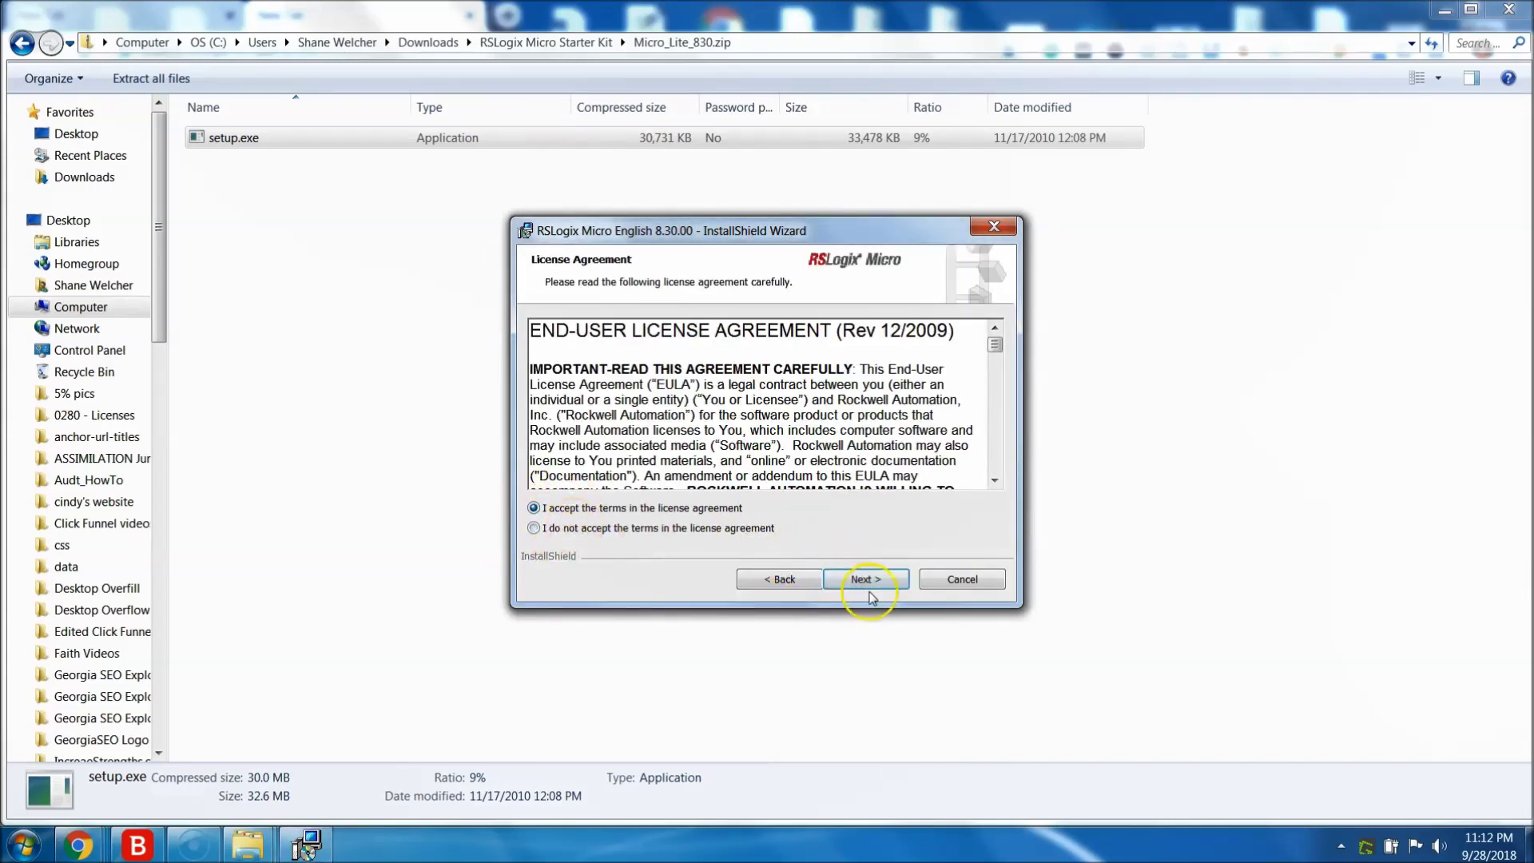
pyautogui.click(866, 580)
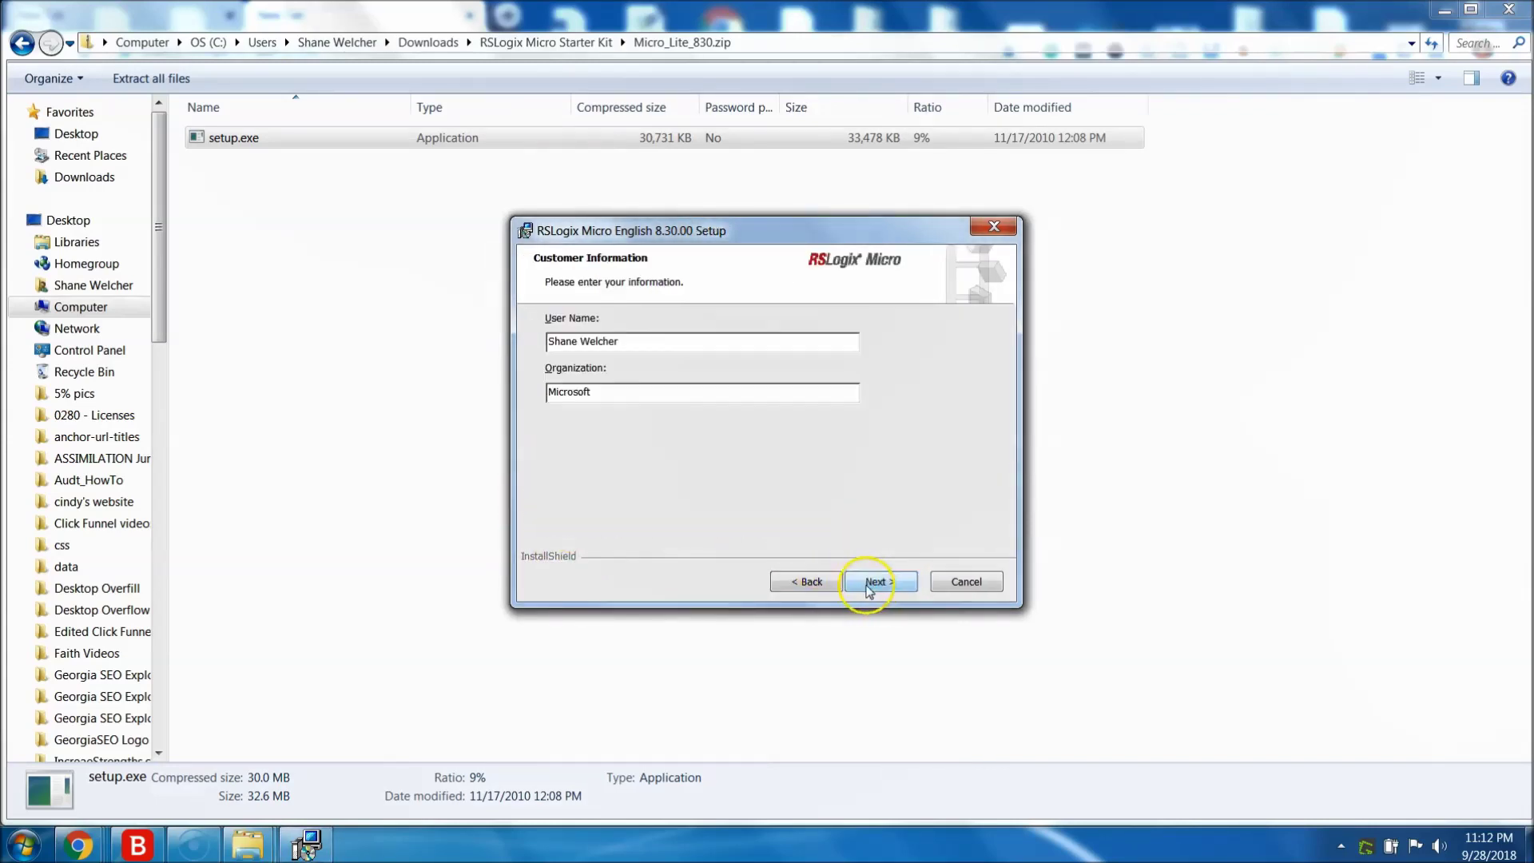
# Set Organization to Online PLC Support, keep Complete setup, and start installing.
pyautogui.doubleClick(611, 393)
pyautogui.press('BackSpace')
pyautogui.write('O')
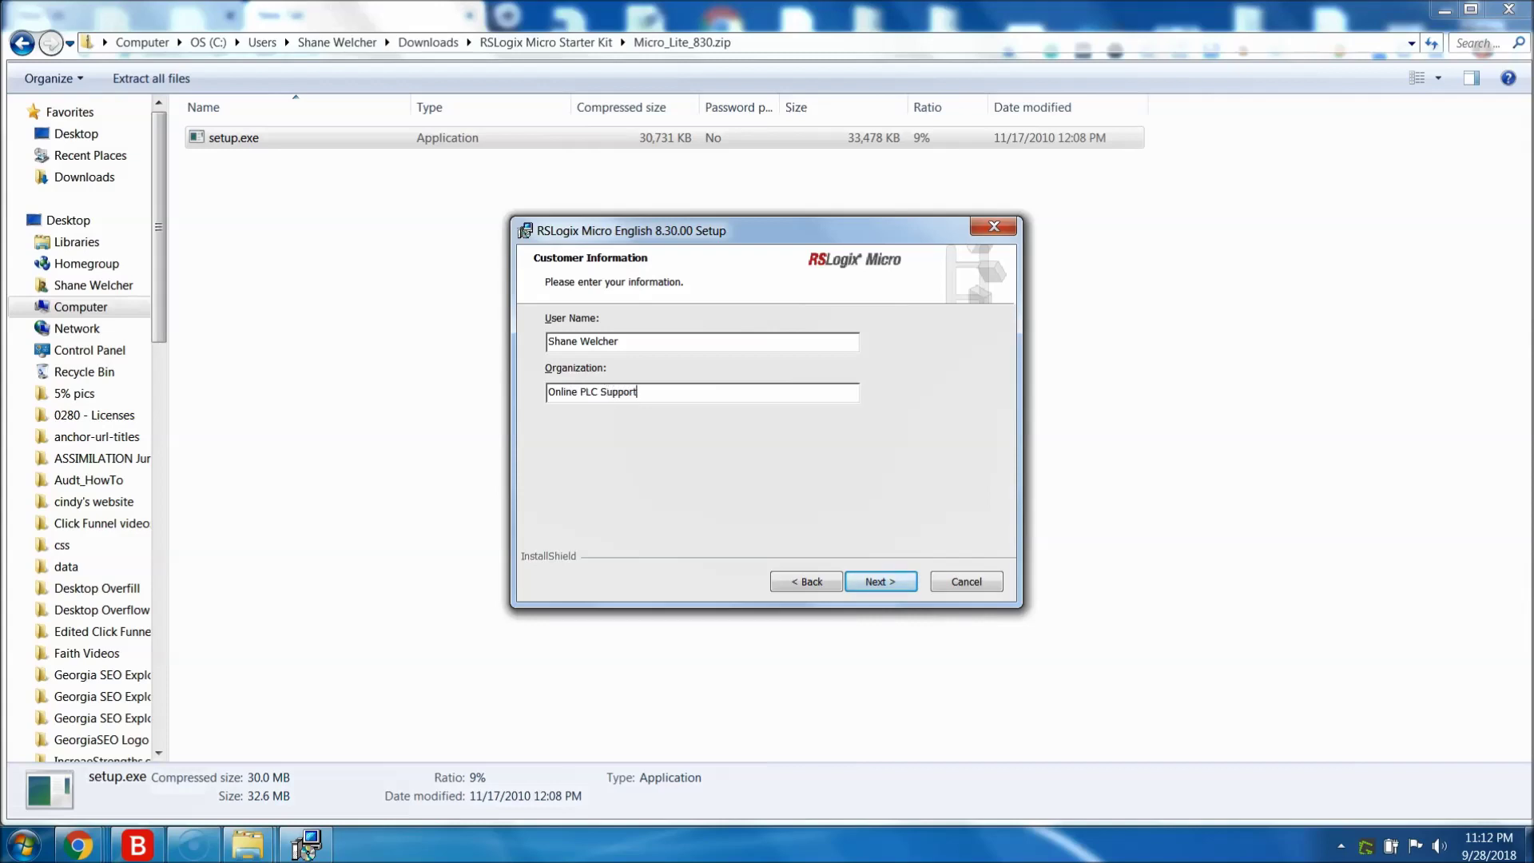
pyautogui.write('nline PLC Support')
pyautogui.click(880, 580)
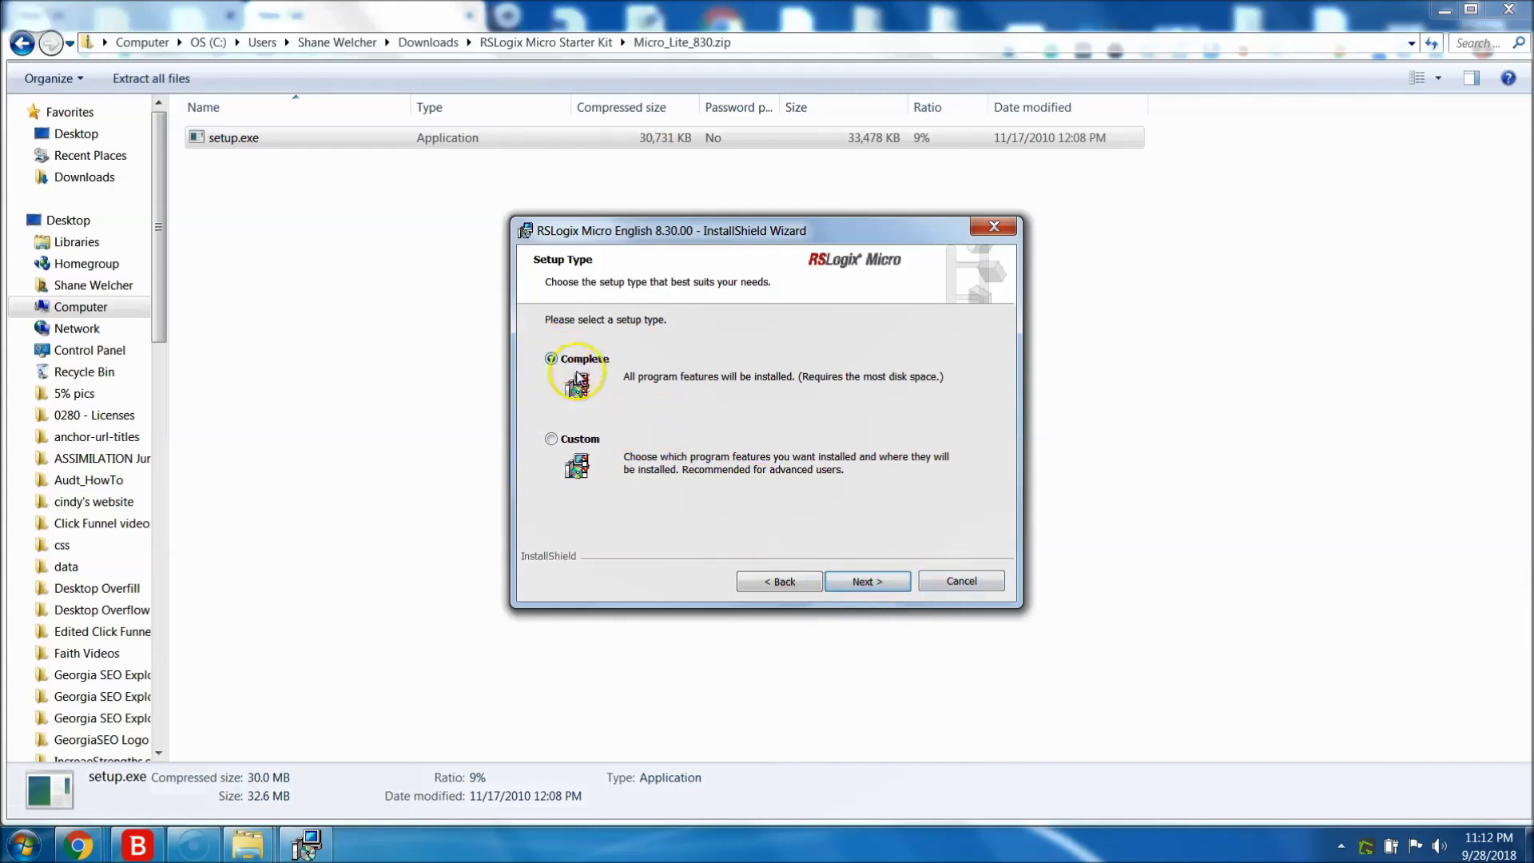
pyautogui.click(882, 582)
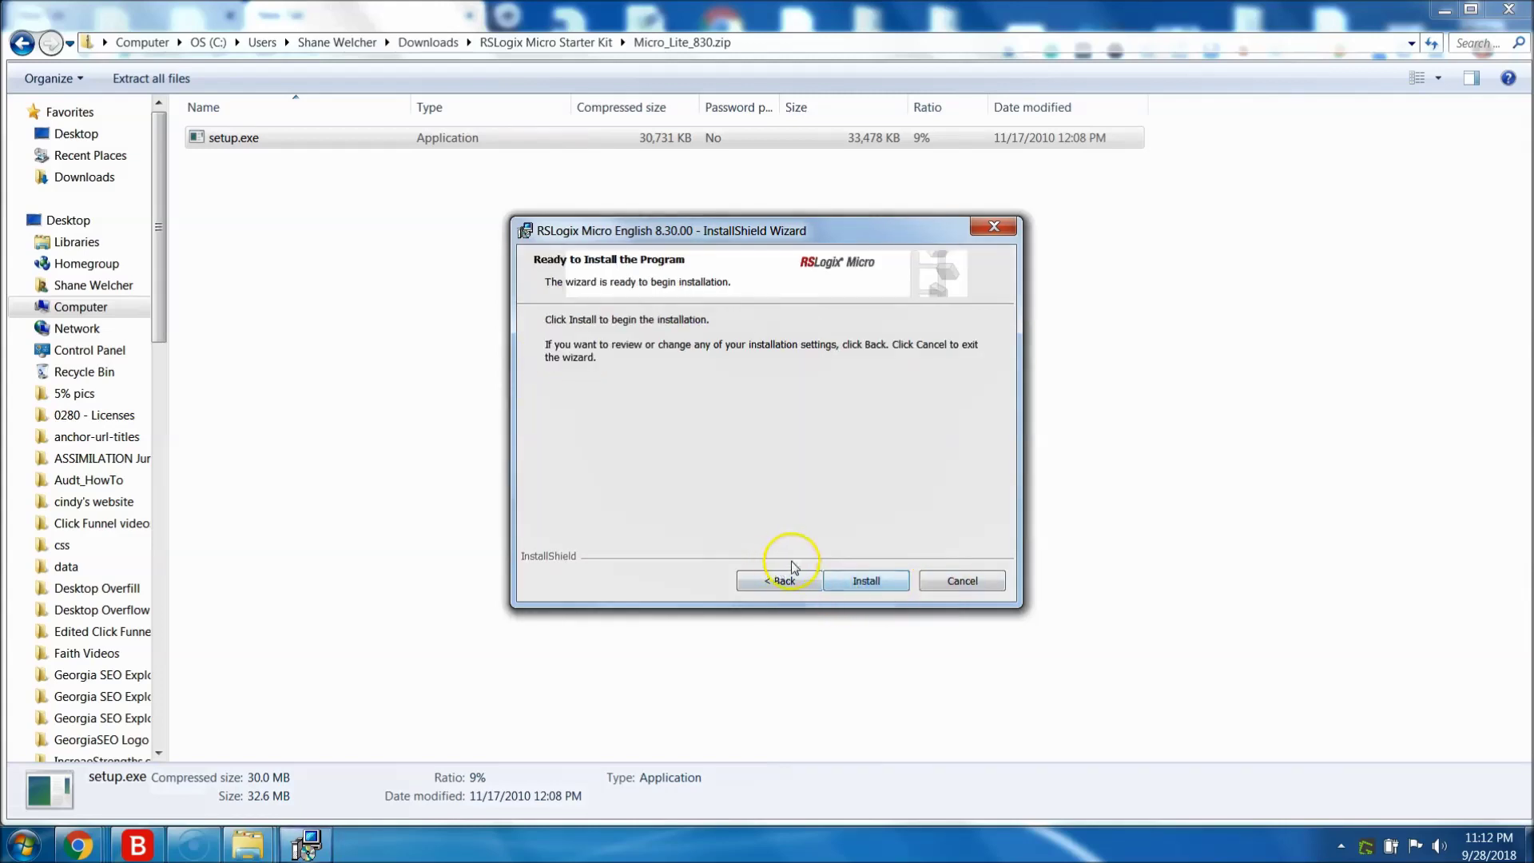
pyautogui.click(863, 594)
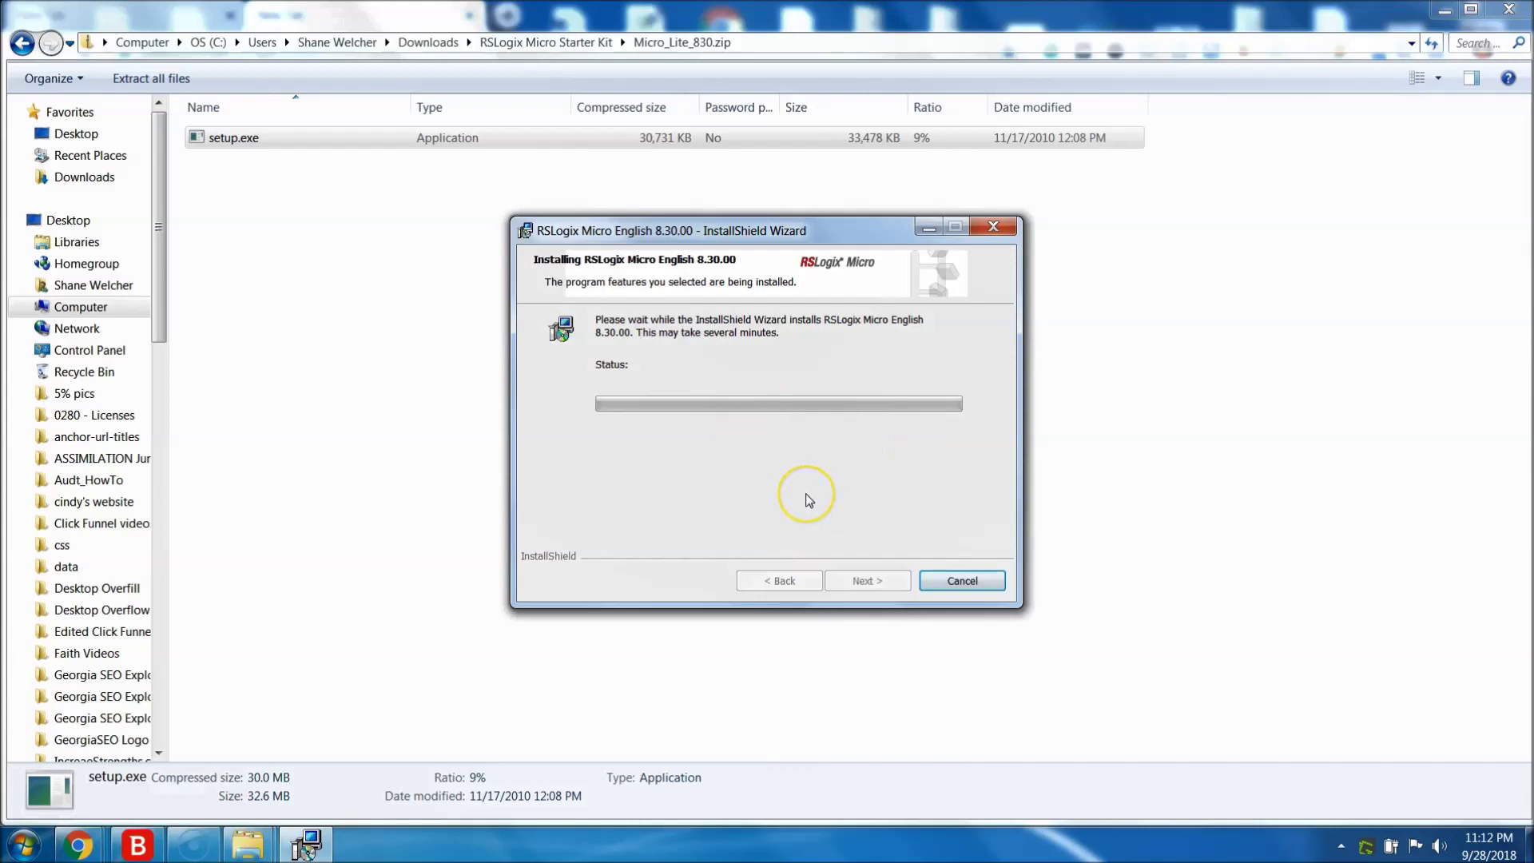
pyautogui.click(823, 482)
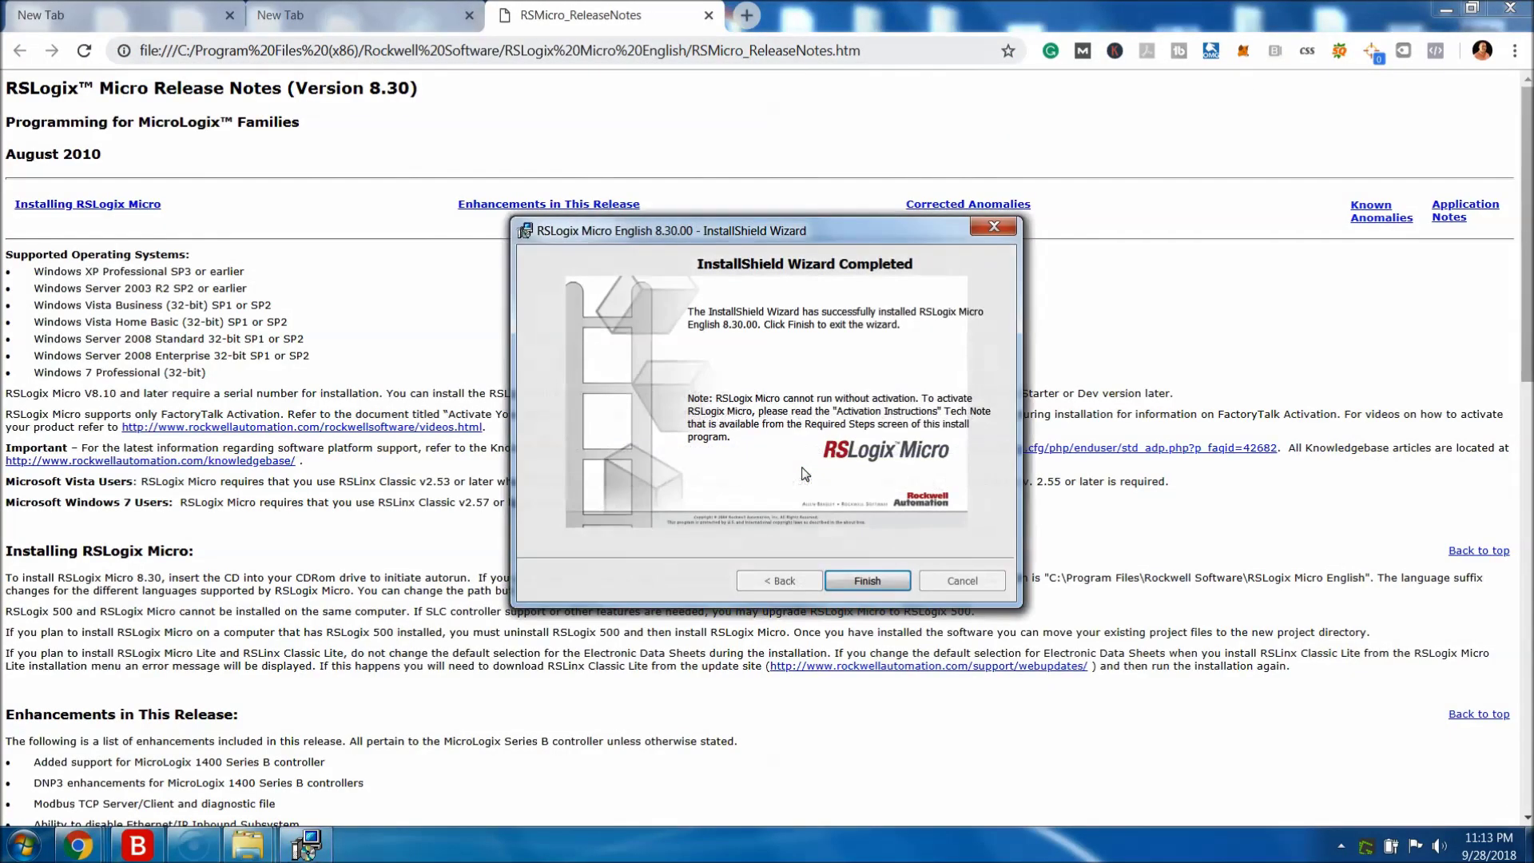
# Close the finished wizard and review the supported operating systems in the release notes.
pyautogui.click(869, 582)
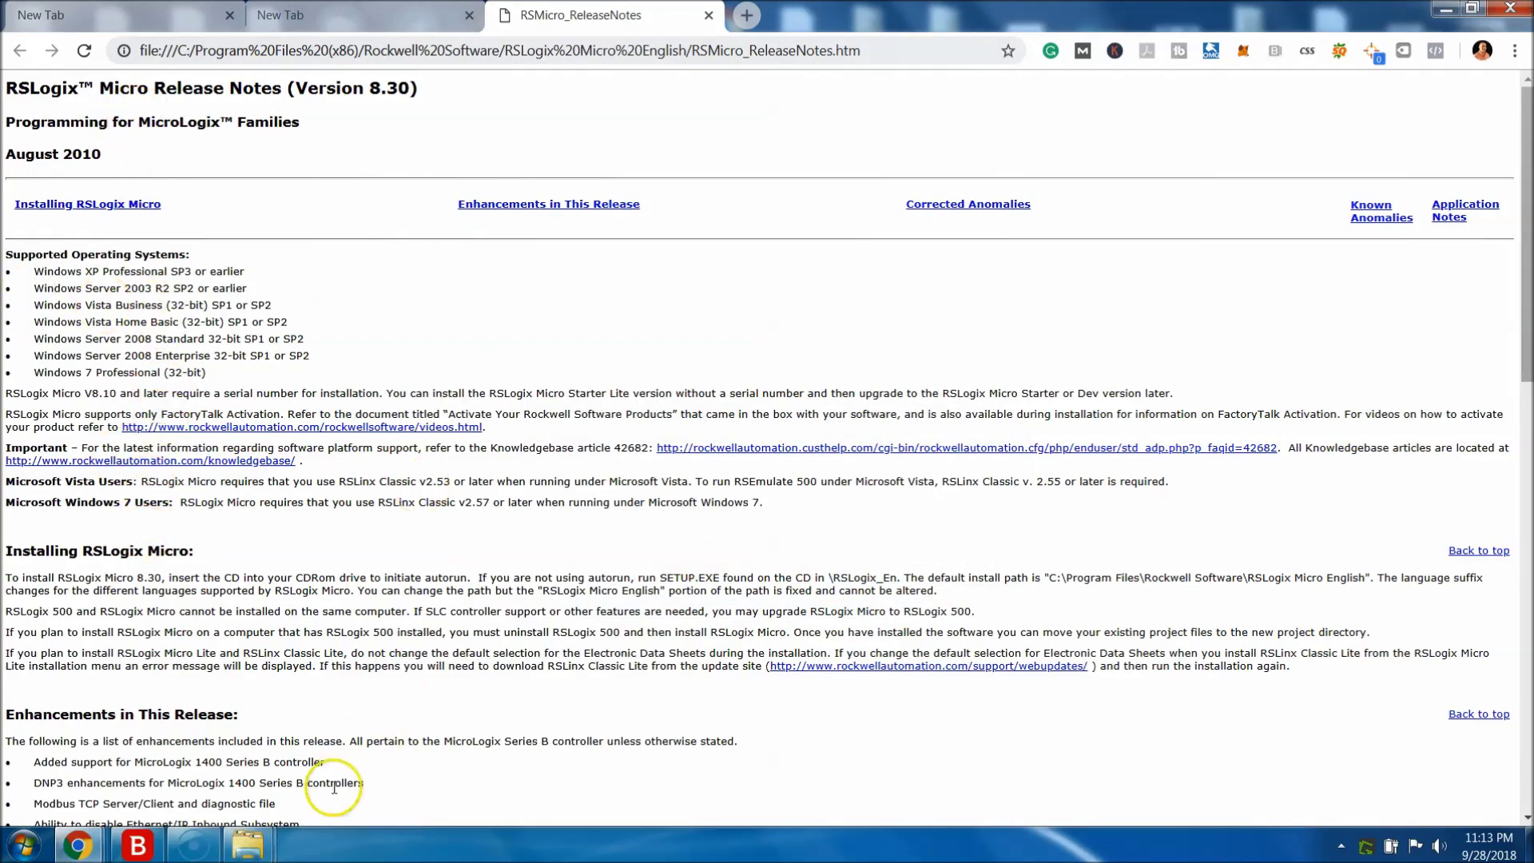
pyautogui.moveTo(219, 392); pyautogui.dragTo(44, 275)
pyautogui.click(215, 381)
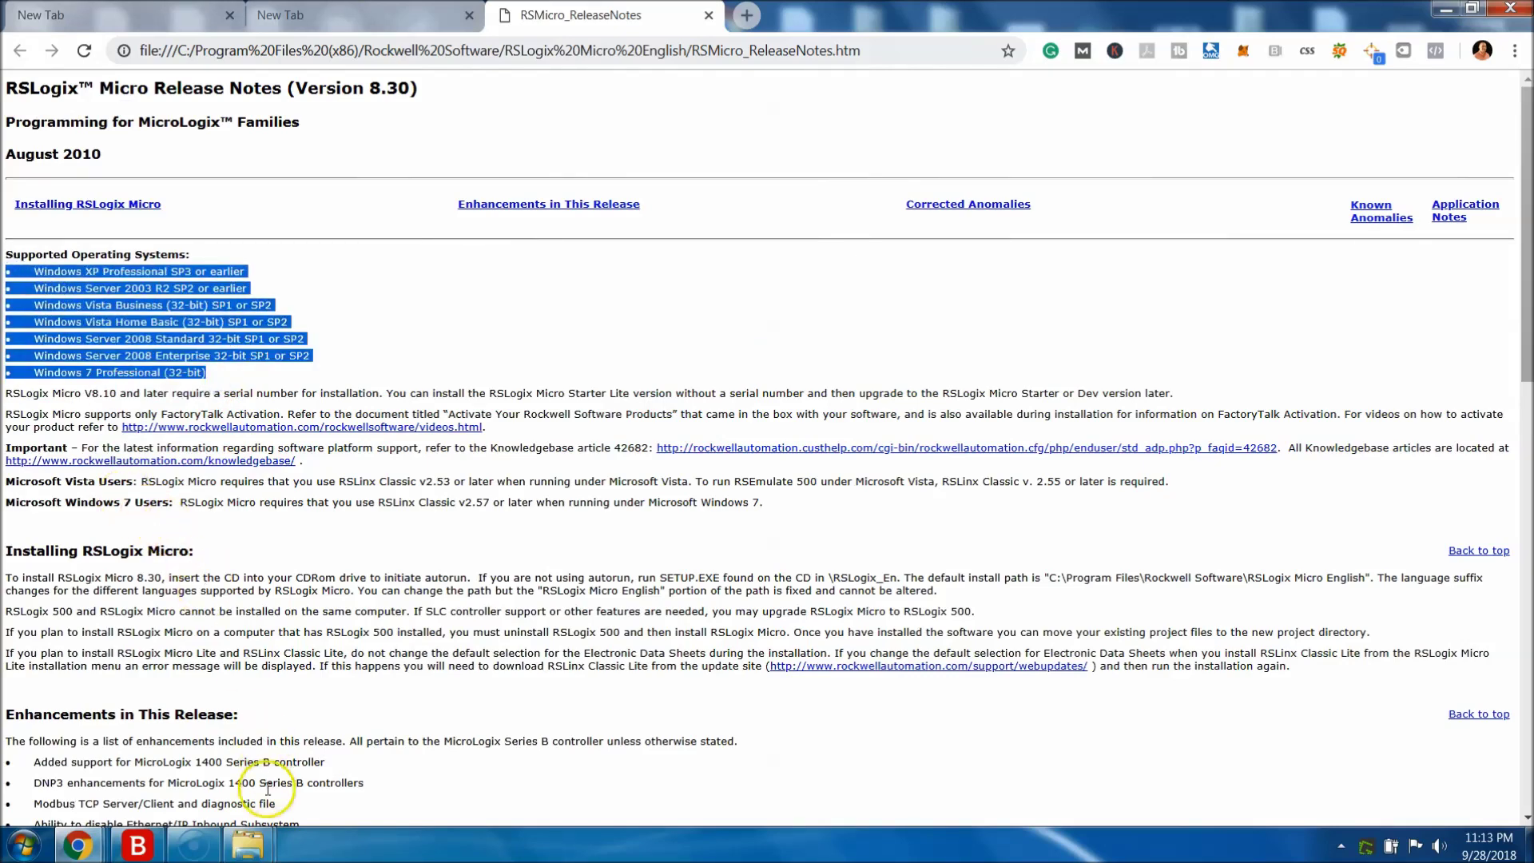
# Bring the Micro_Lite_830.zip Explorer window back to the front.
pyautogui.moveTo(248, 844)
pyautogui.click(339, 743)
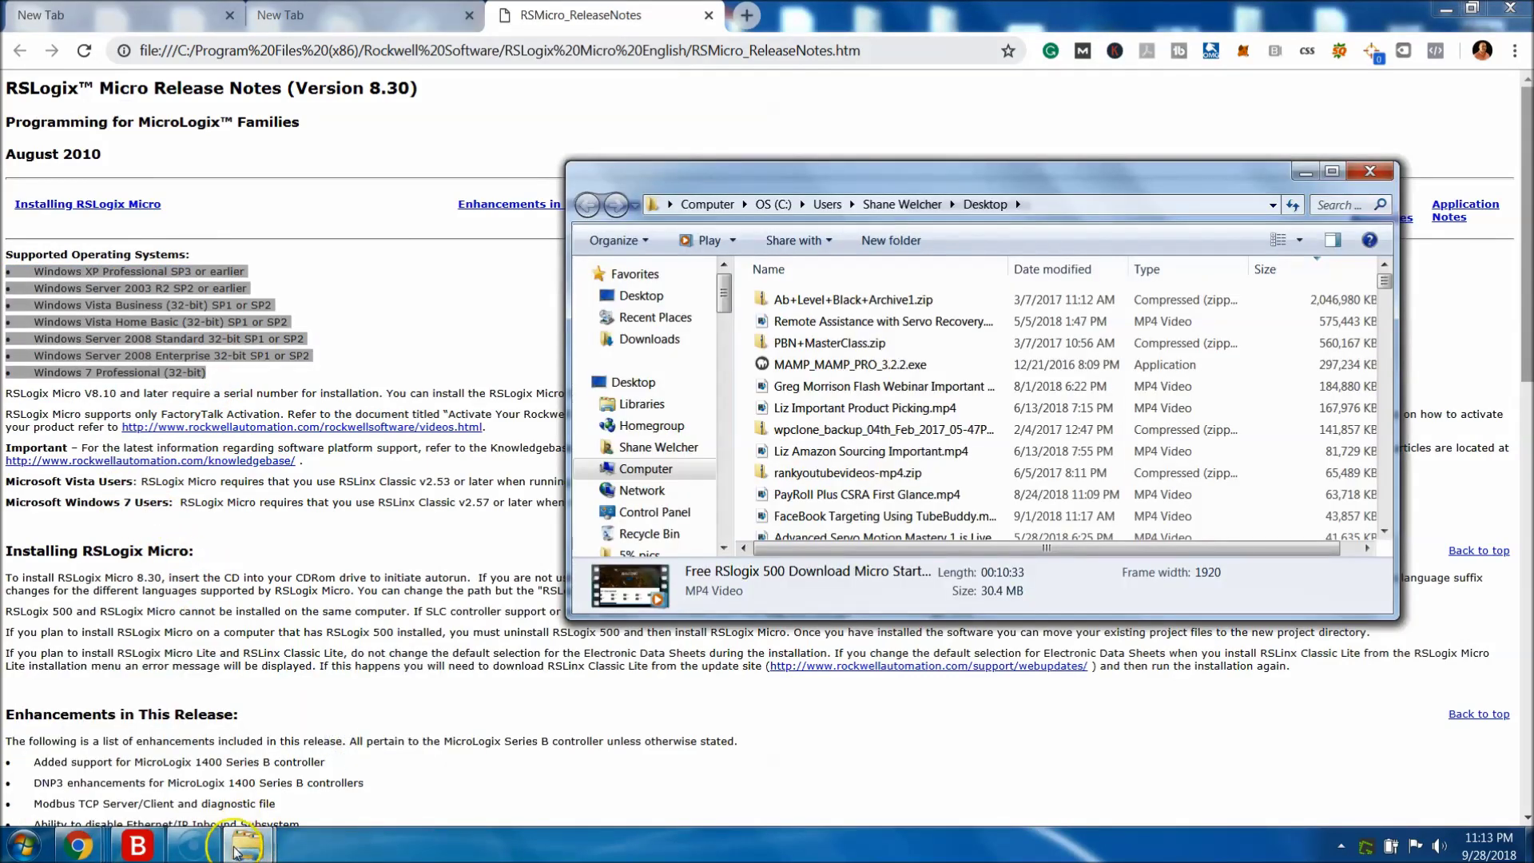
pyautogui.click(211, 741)
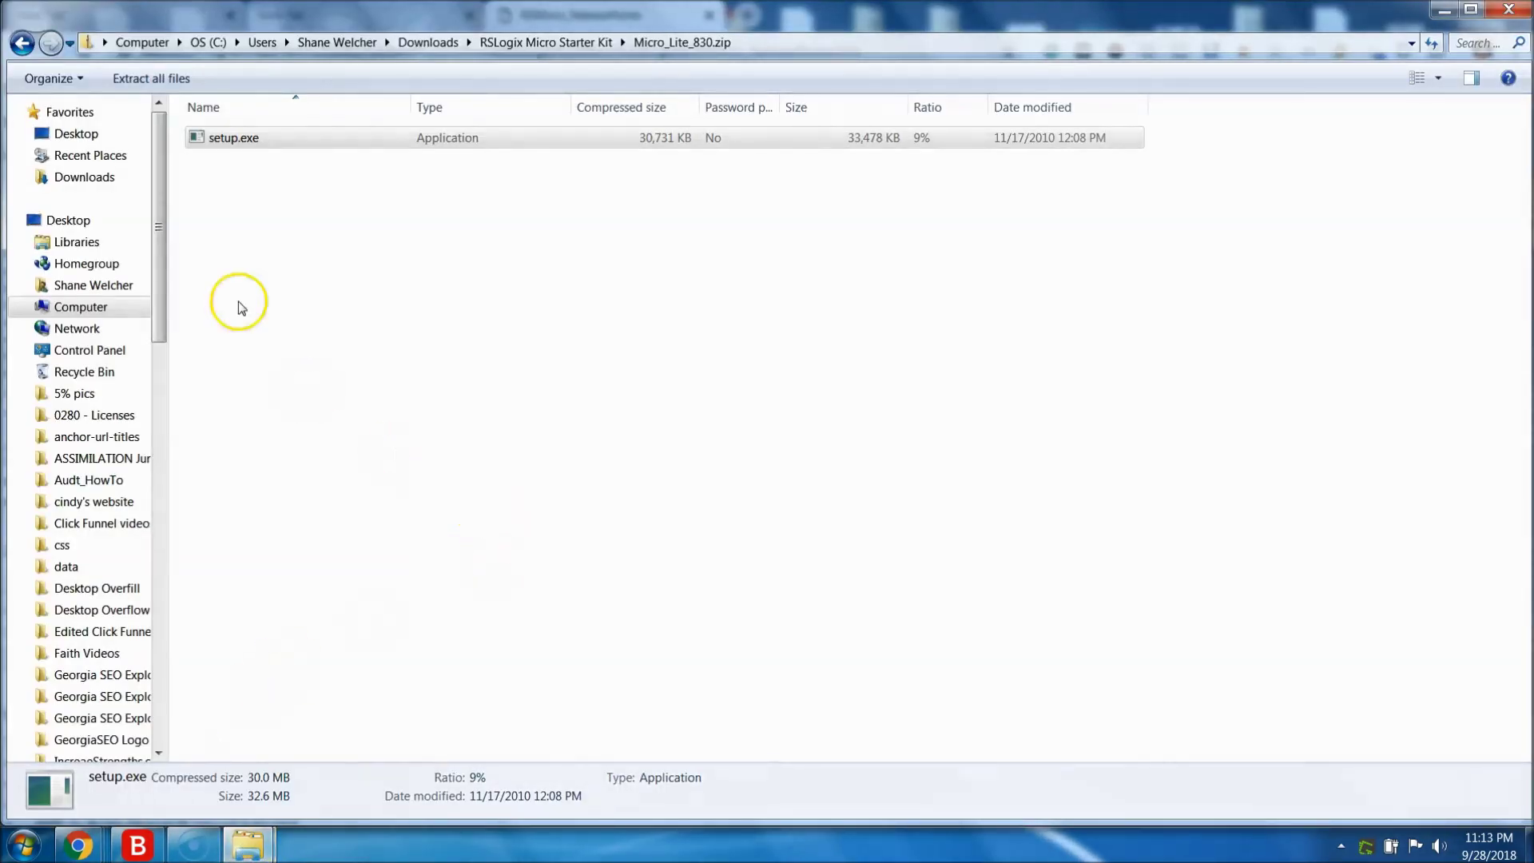
# Extract 6.00.00-RSLogixEmulate500-CD.exe, open the extracted folder, and launch its Setup.exe.
pyautogui.click(532, 44)
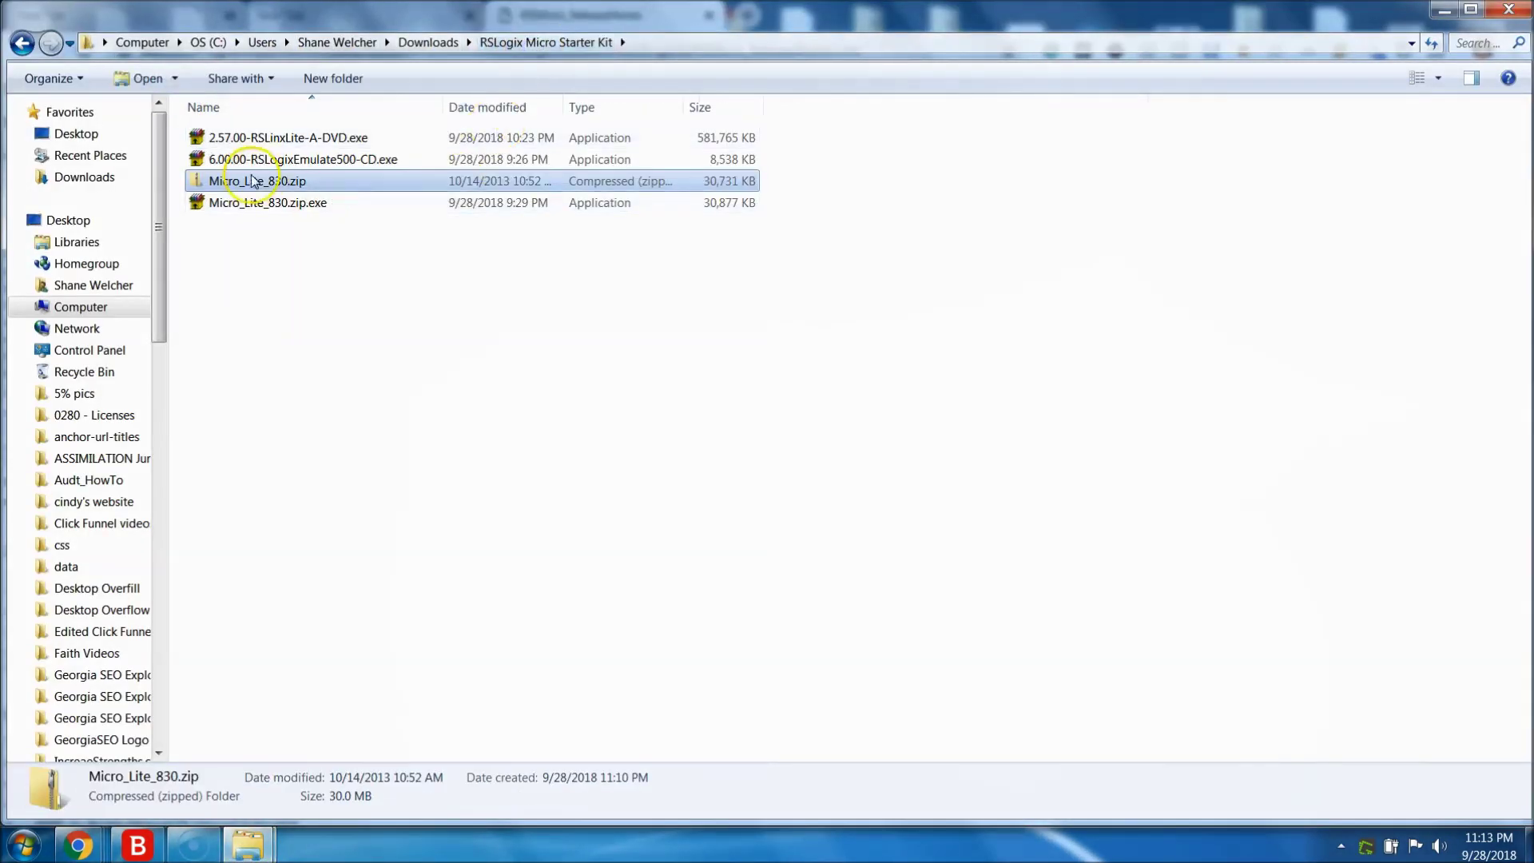
pyautogui.doubleClick(304, 160)
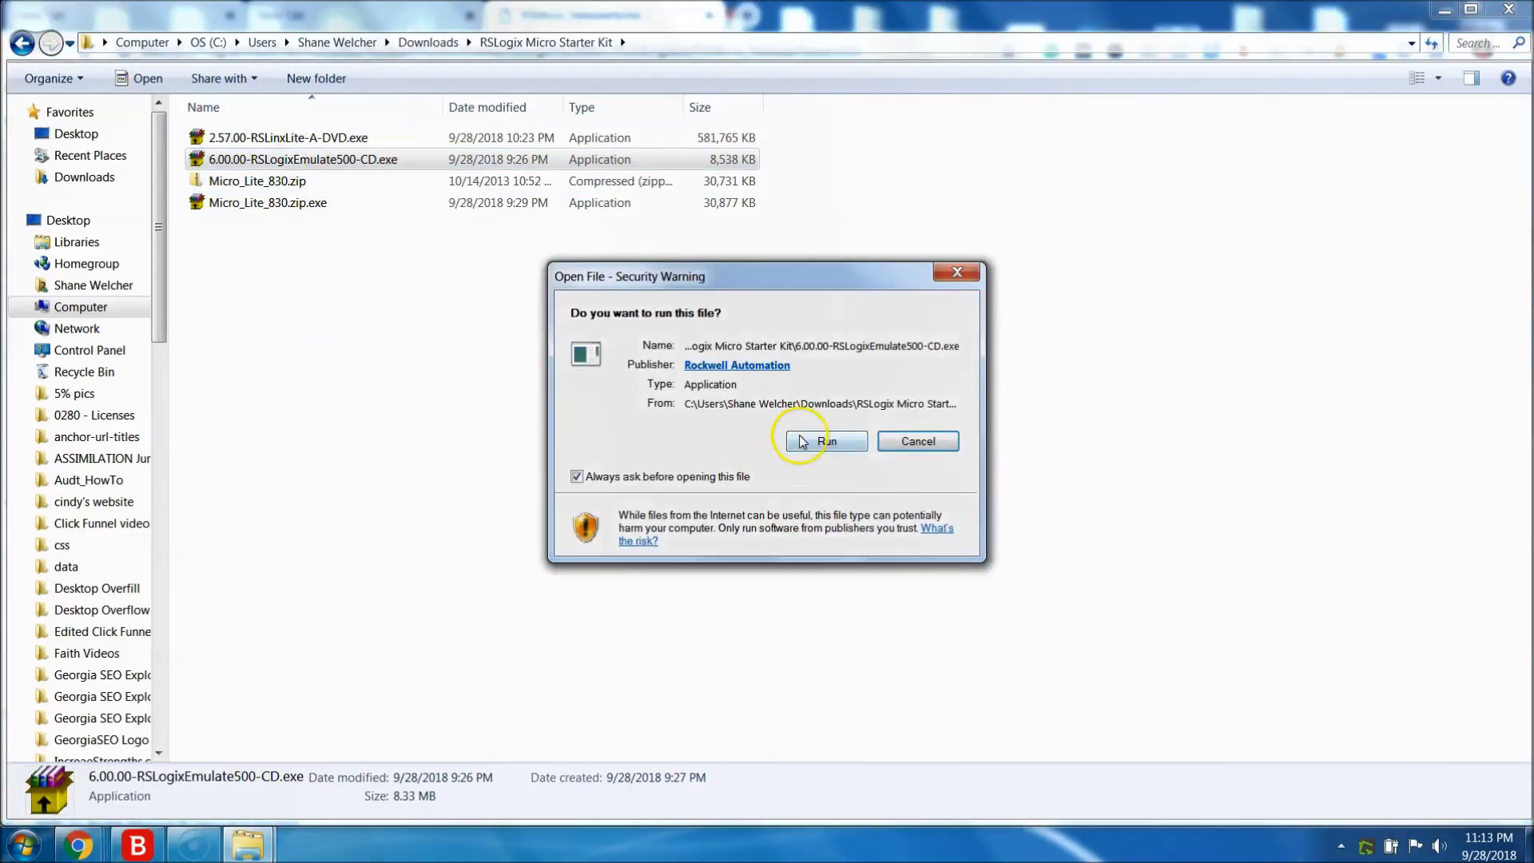
pyautogui.click(802, 441)
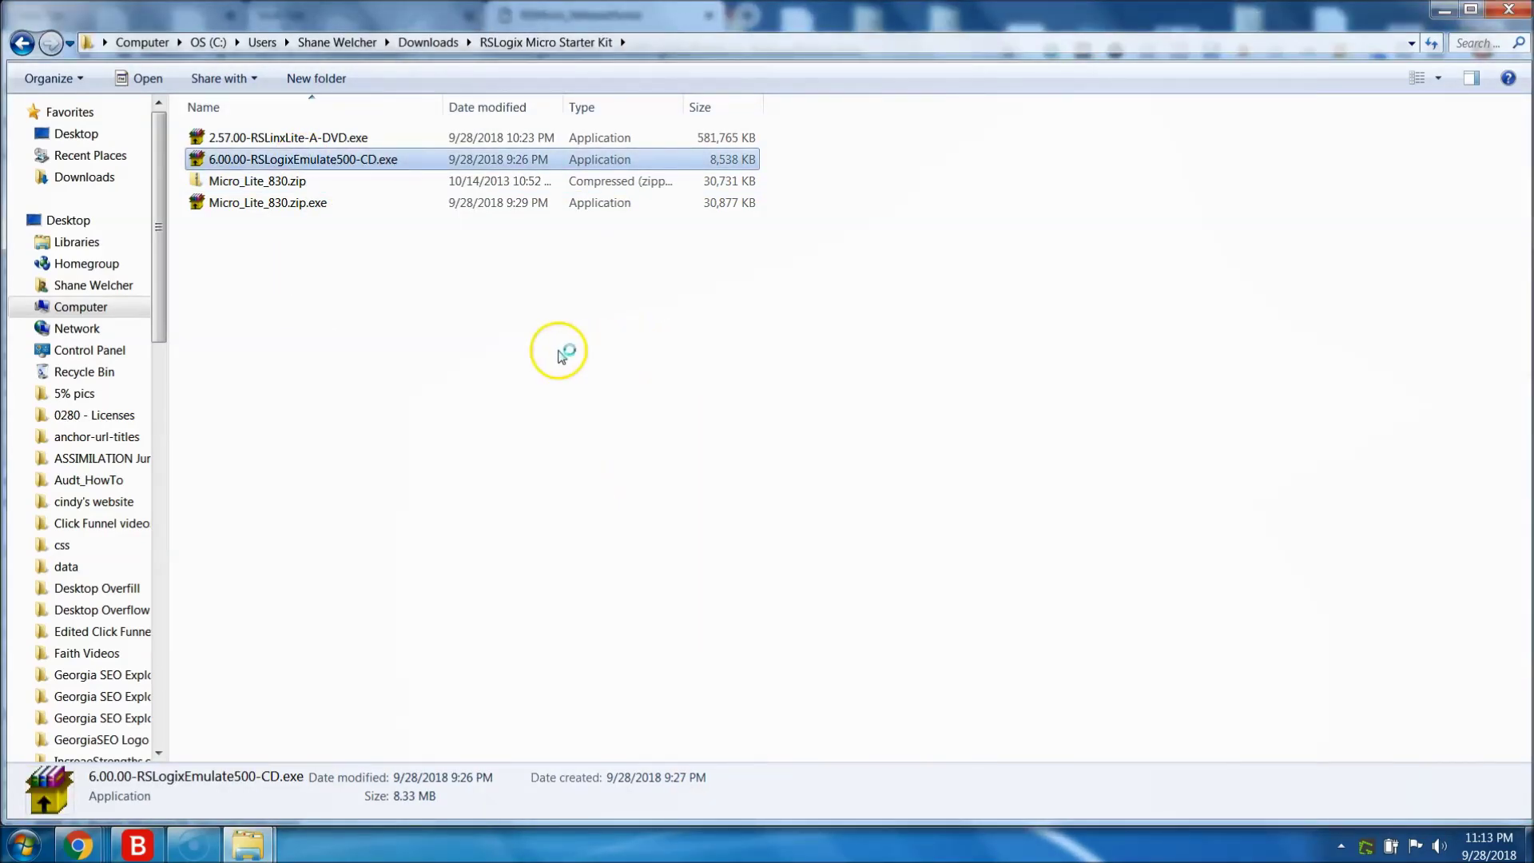
pyautogui.click(862, 588)
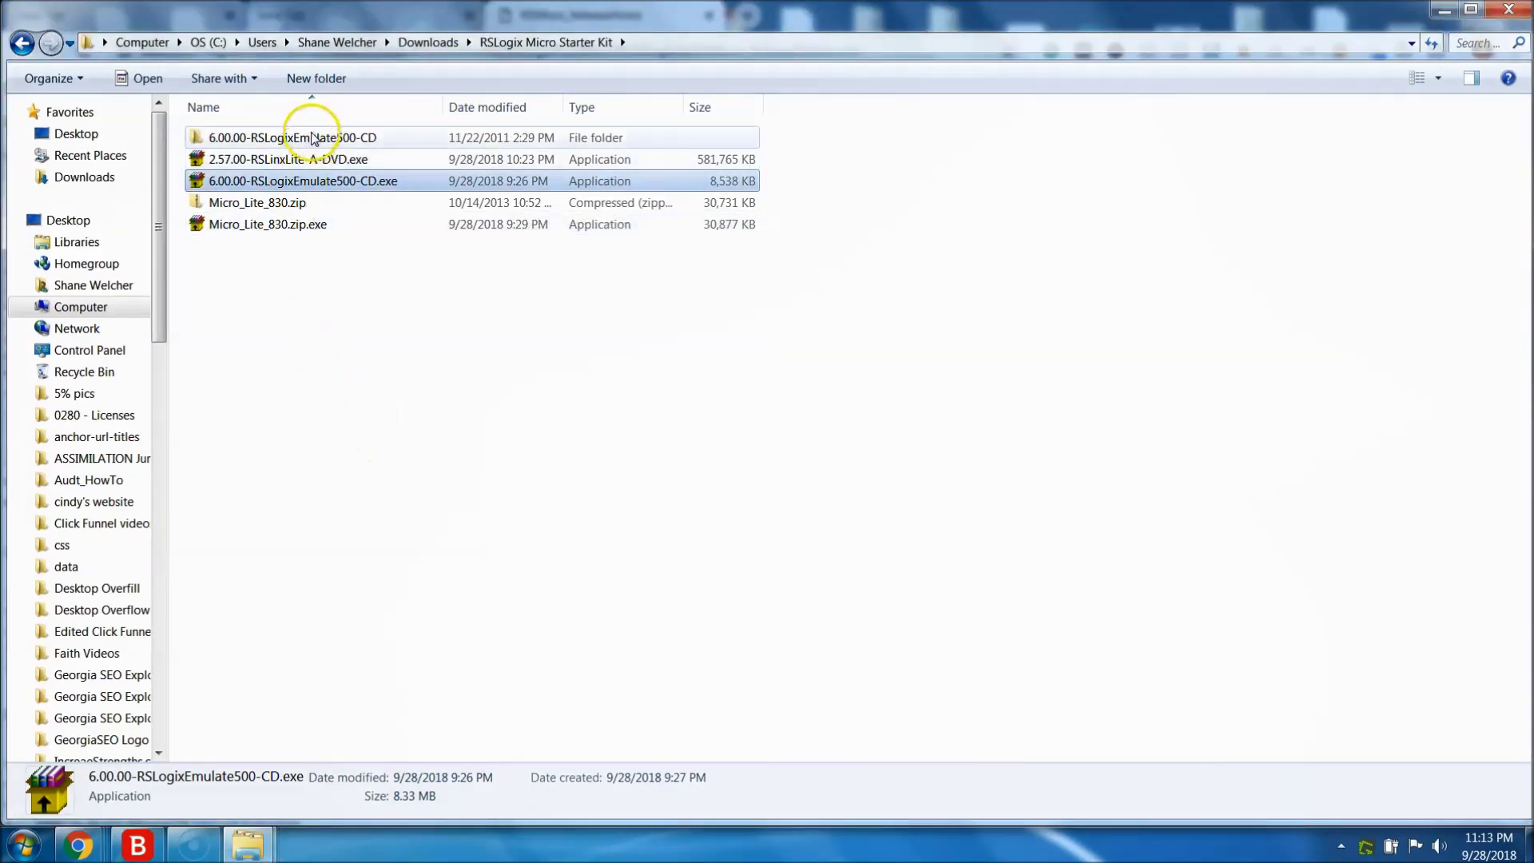
pyautogui.moveTo(315, 141)
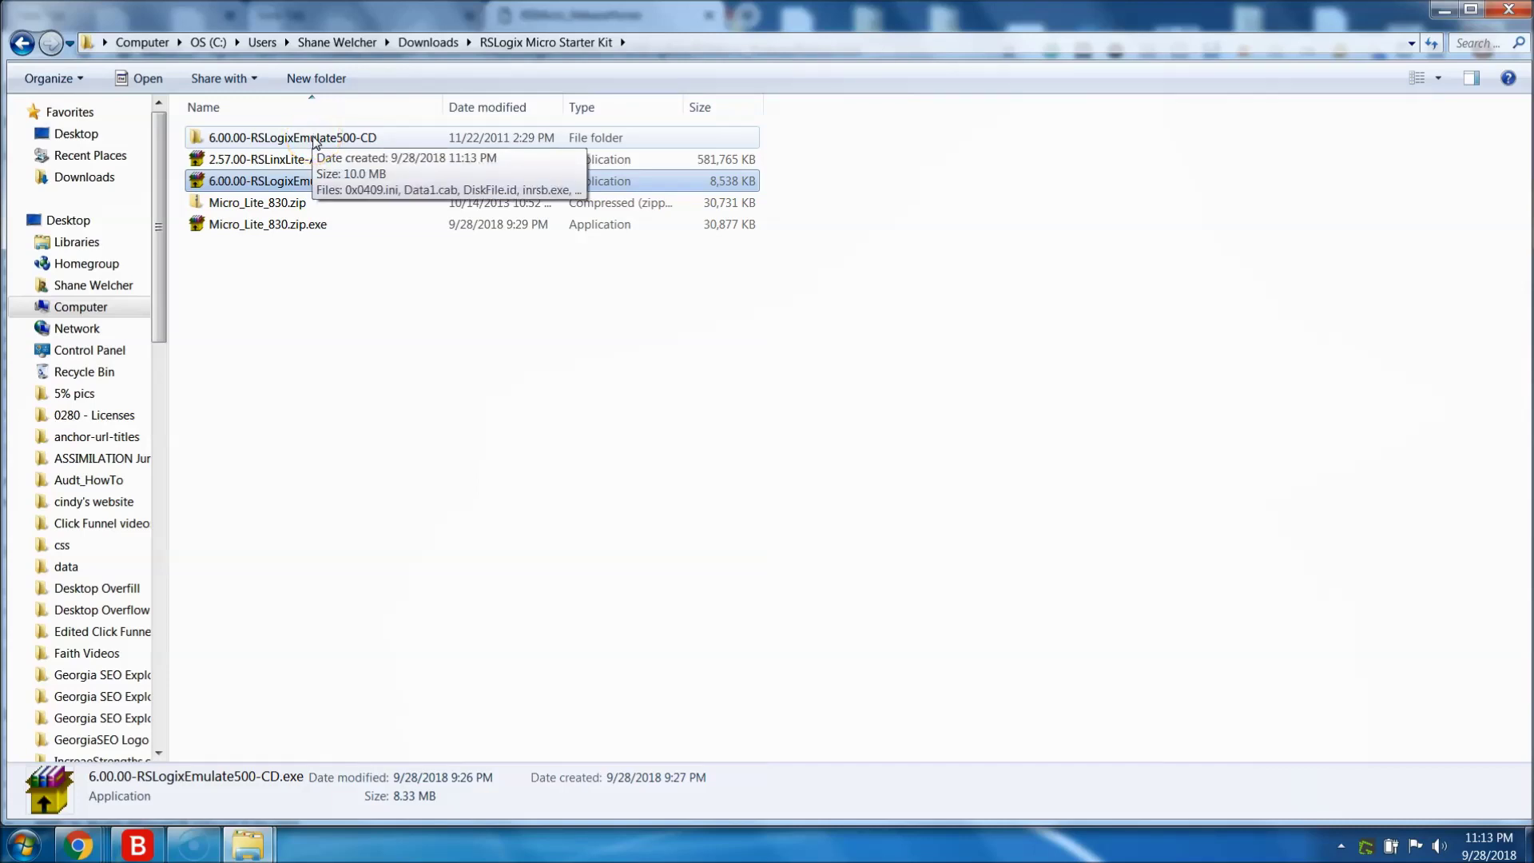
pyautogui.doubleClick(315, 142)
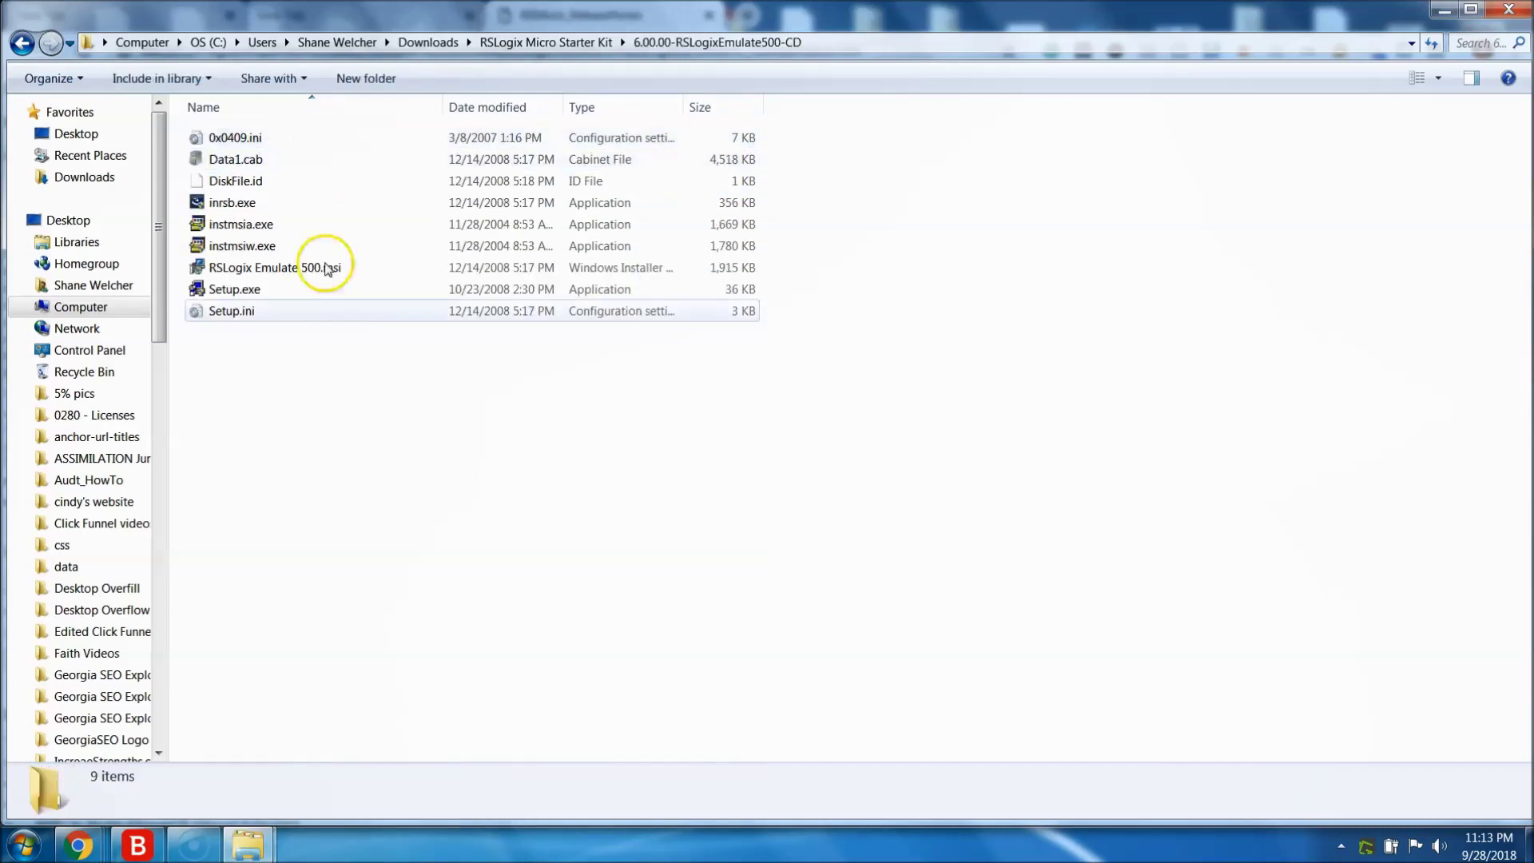
pyautogui.doubleClick(251, 295)
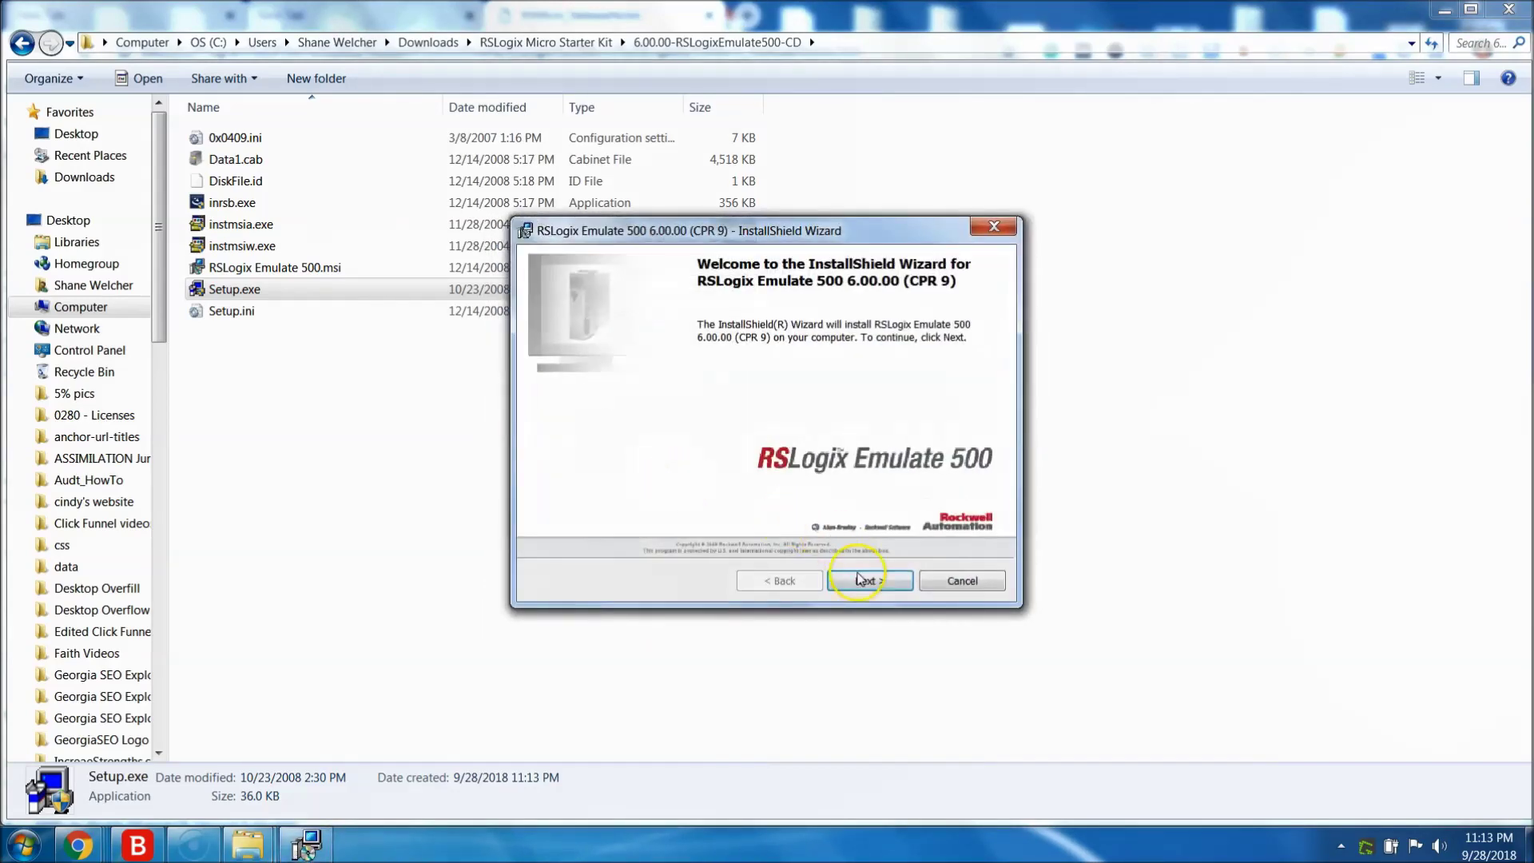
# Install Emulate 500 6.00.00 with licence accepted, organization Online PLC Support, and Complete setup.
pyautogui.click(861, 581)
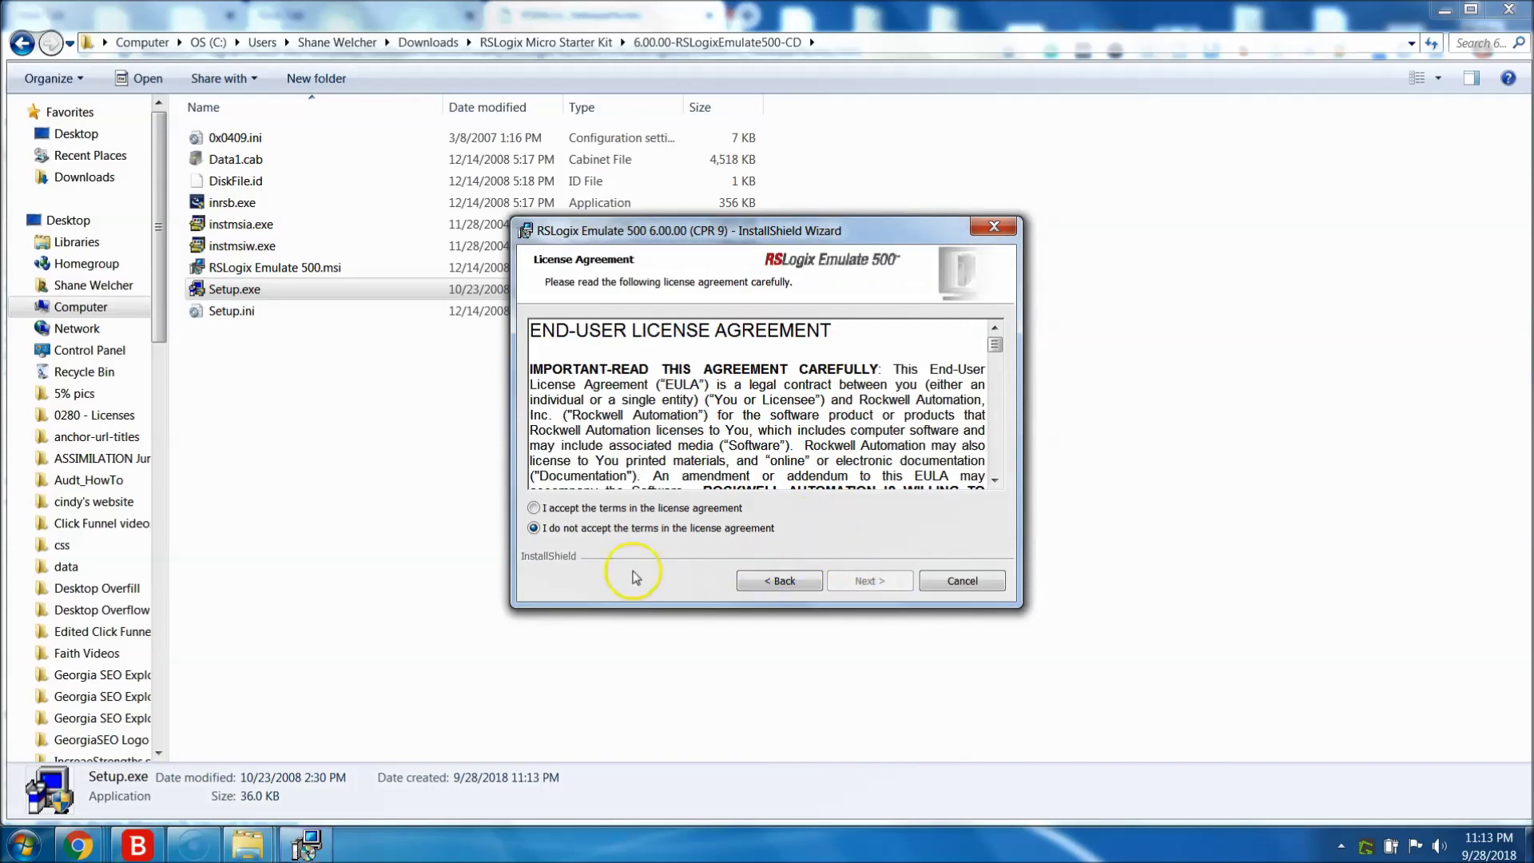
pyautogui.click(541, 516)
pyautogui.click(847, 585)
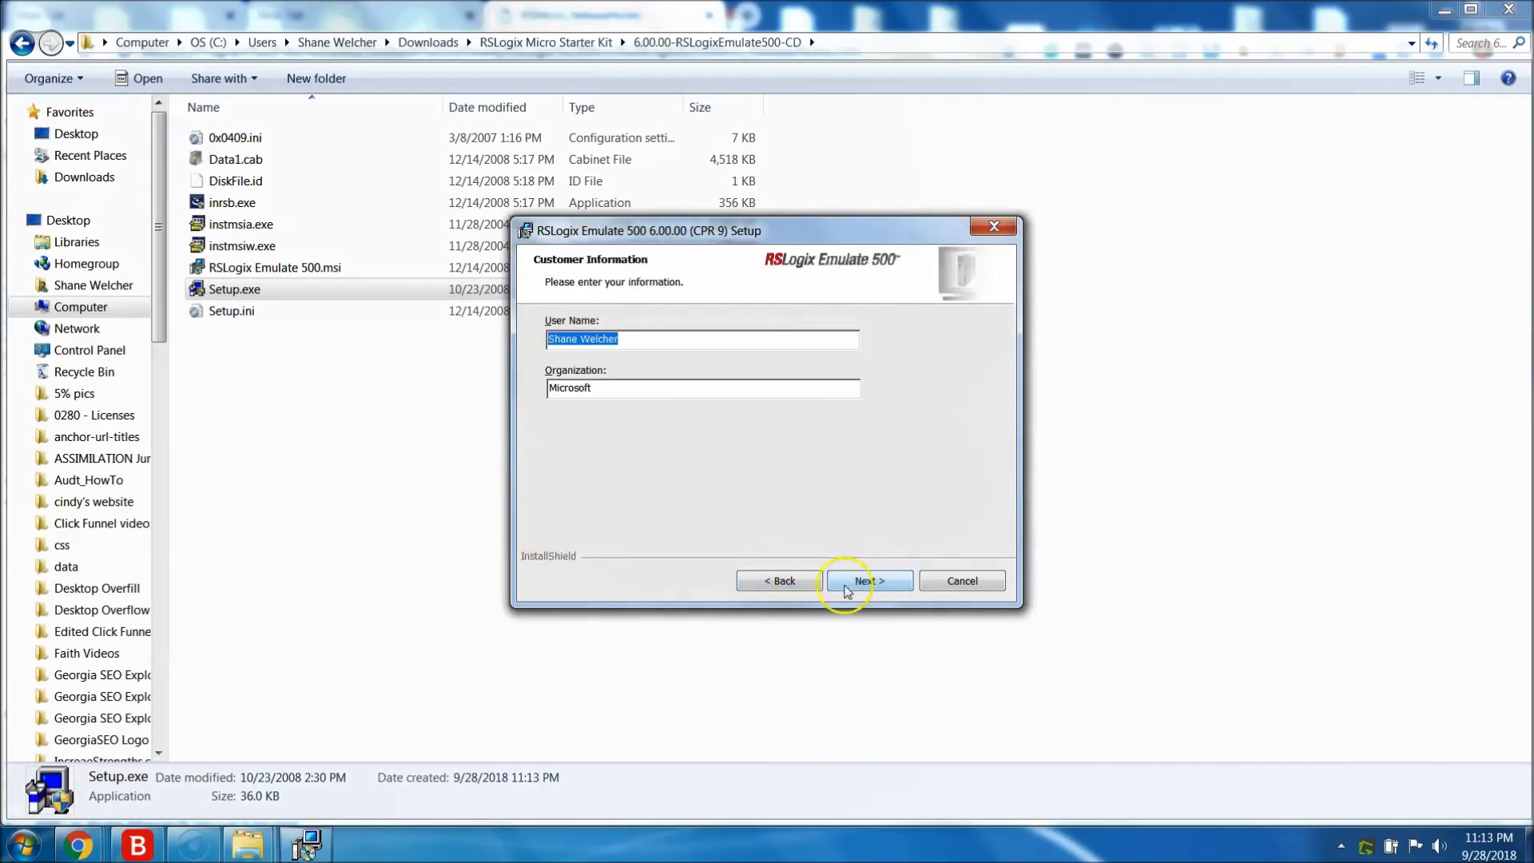
pyautogui.press('Tab')
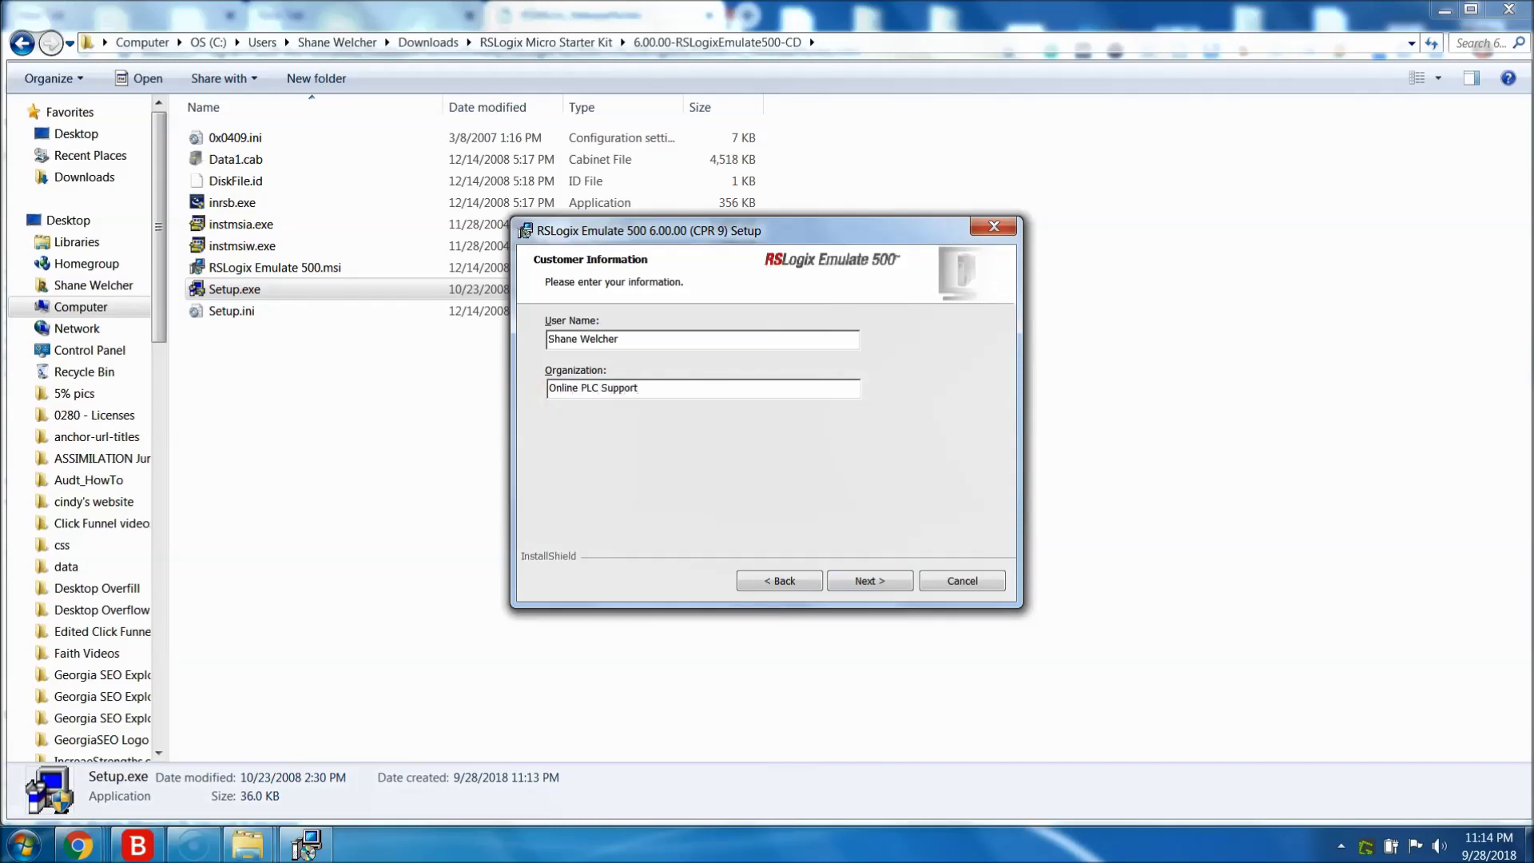
pyautogui.click(883, 582)
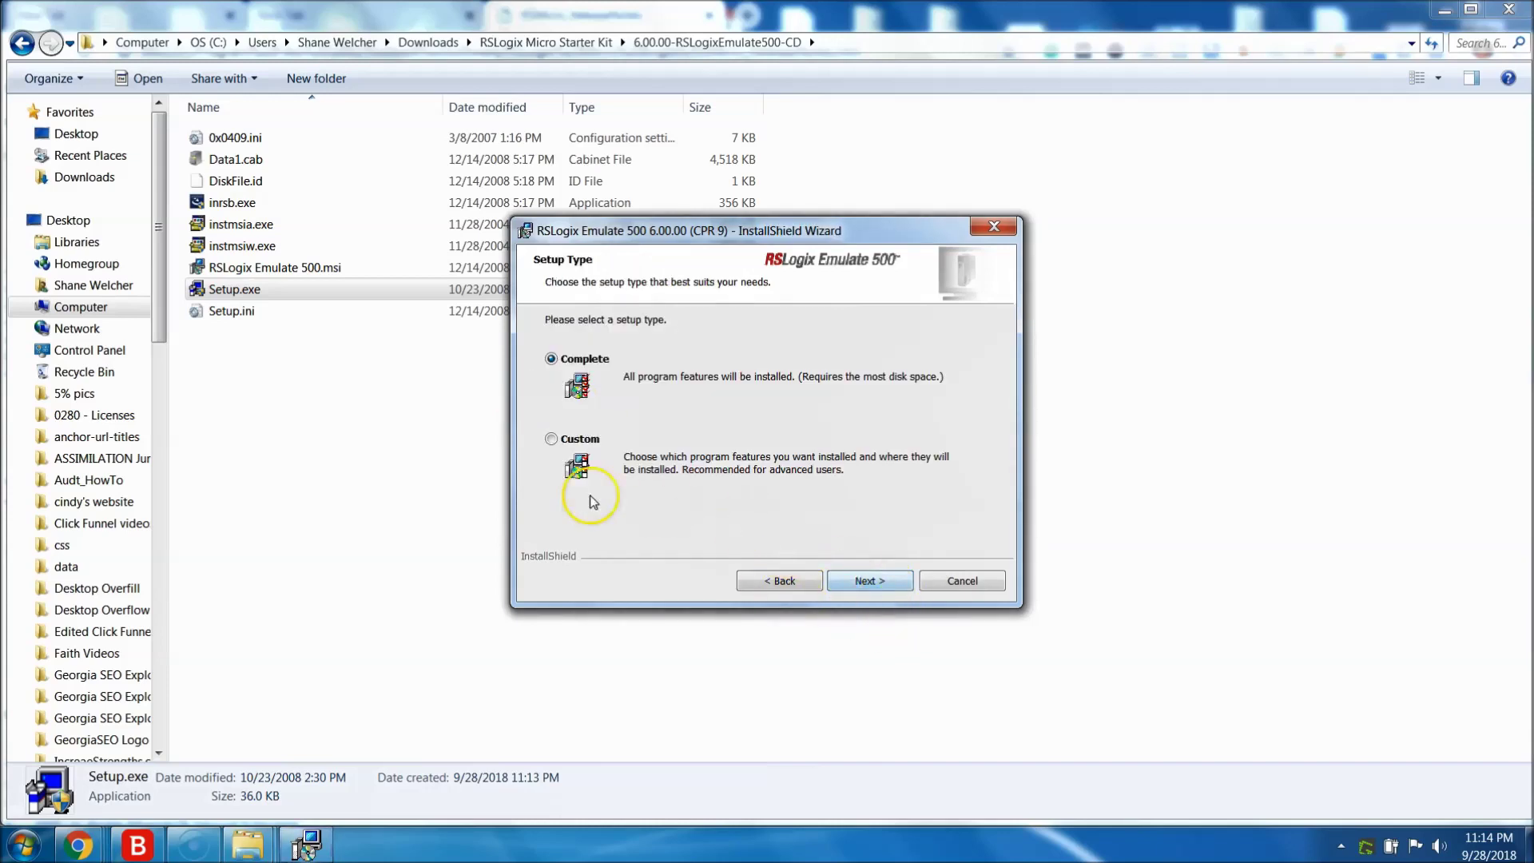
pyautogui.click(898, 590)
pyautogui.click(886, 584)
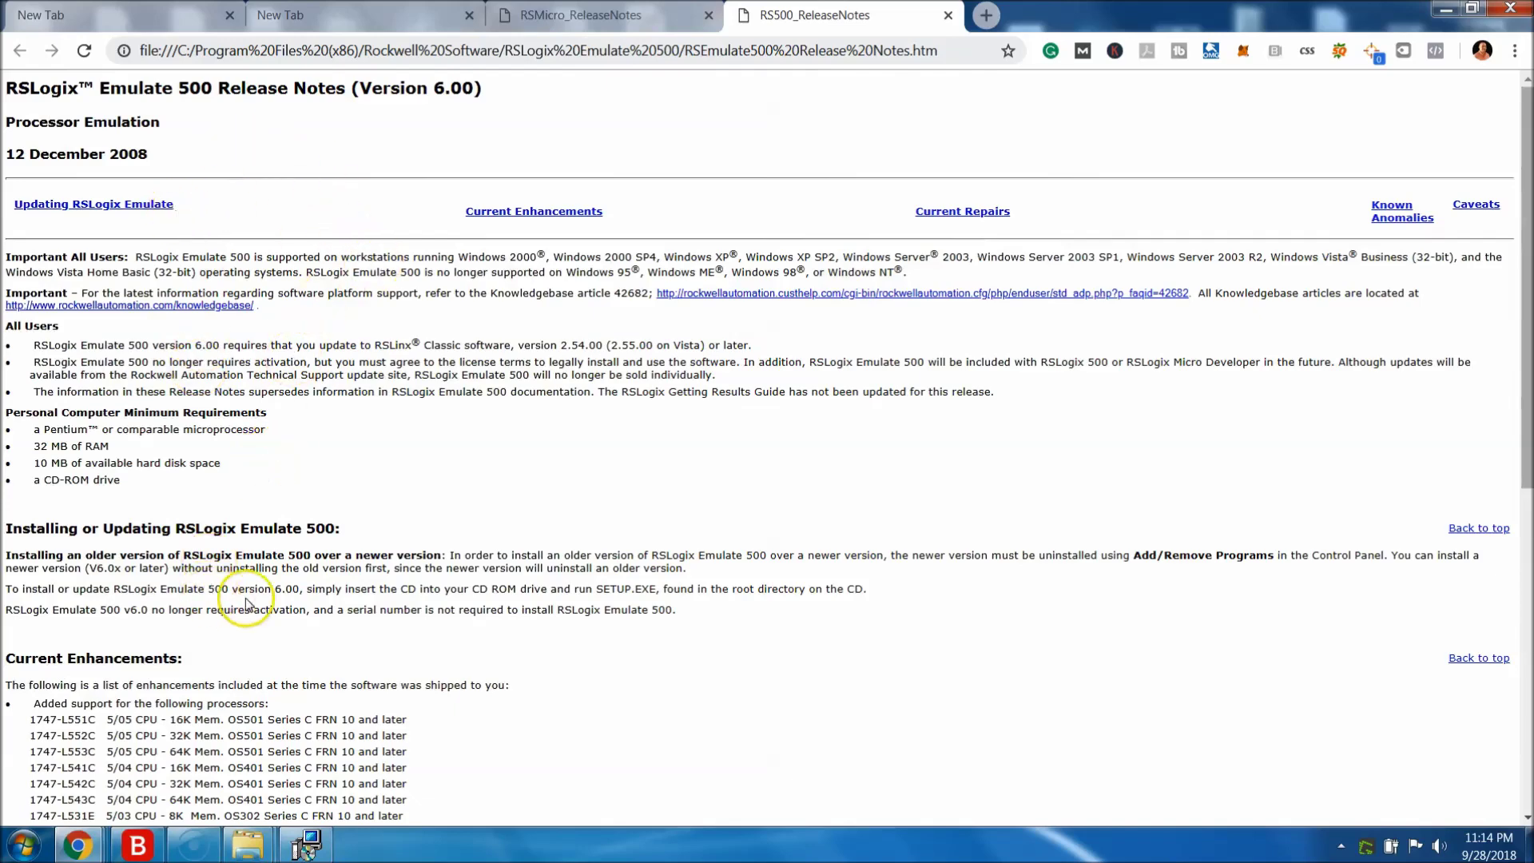
# Read through the Emulate 500 Version 6.00 release notes in Chrome.
pyautogui.scroll(-4, 356, 652)
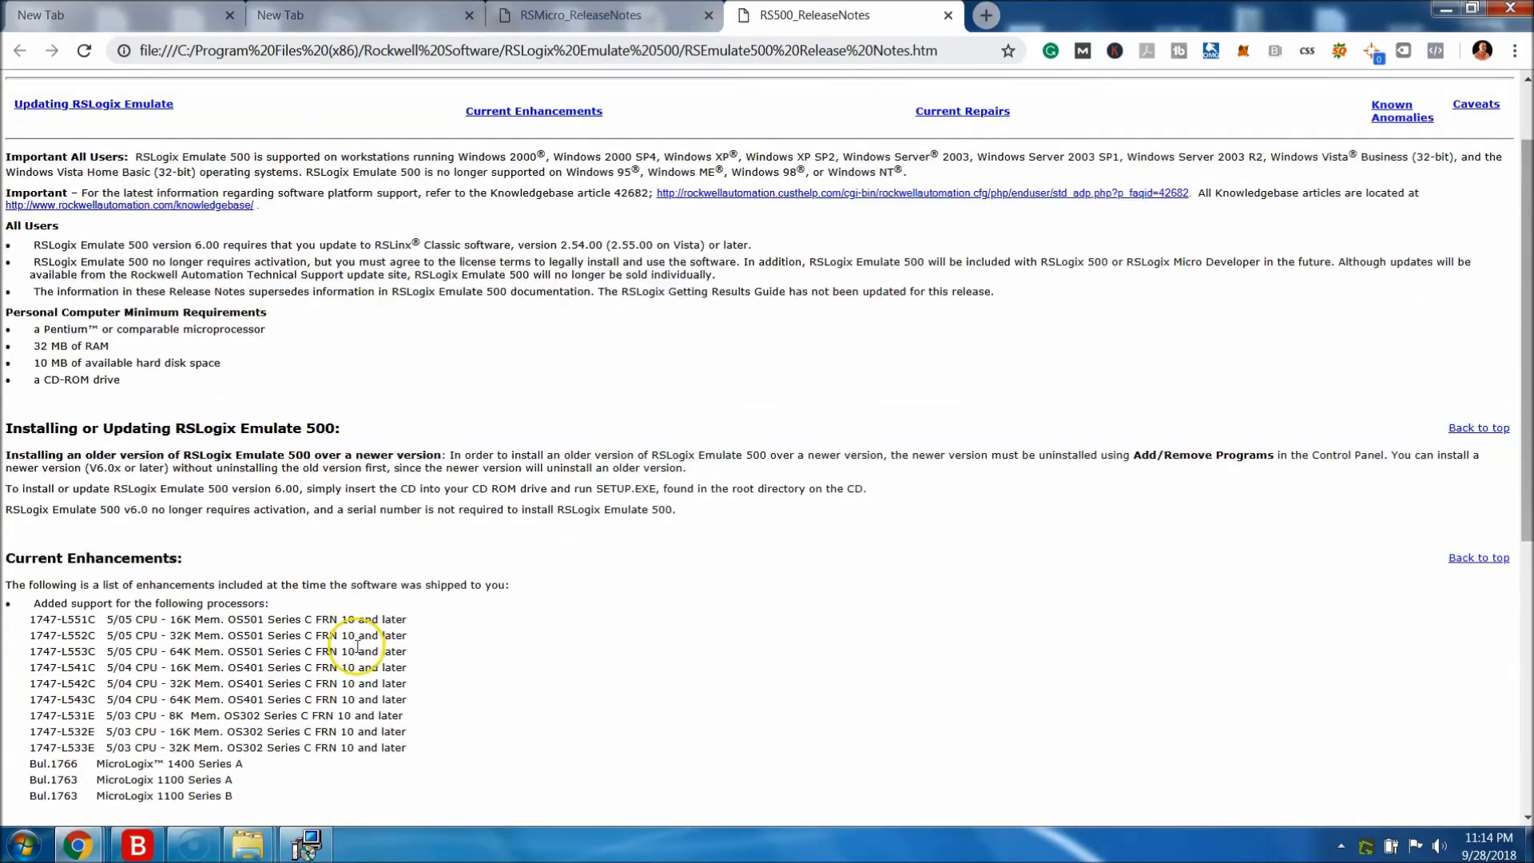
pyautogui.moveTo(280, 620); pyautogui.dragTo(27, 400)
pyautogui.click(440, 607)
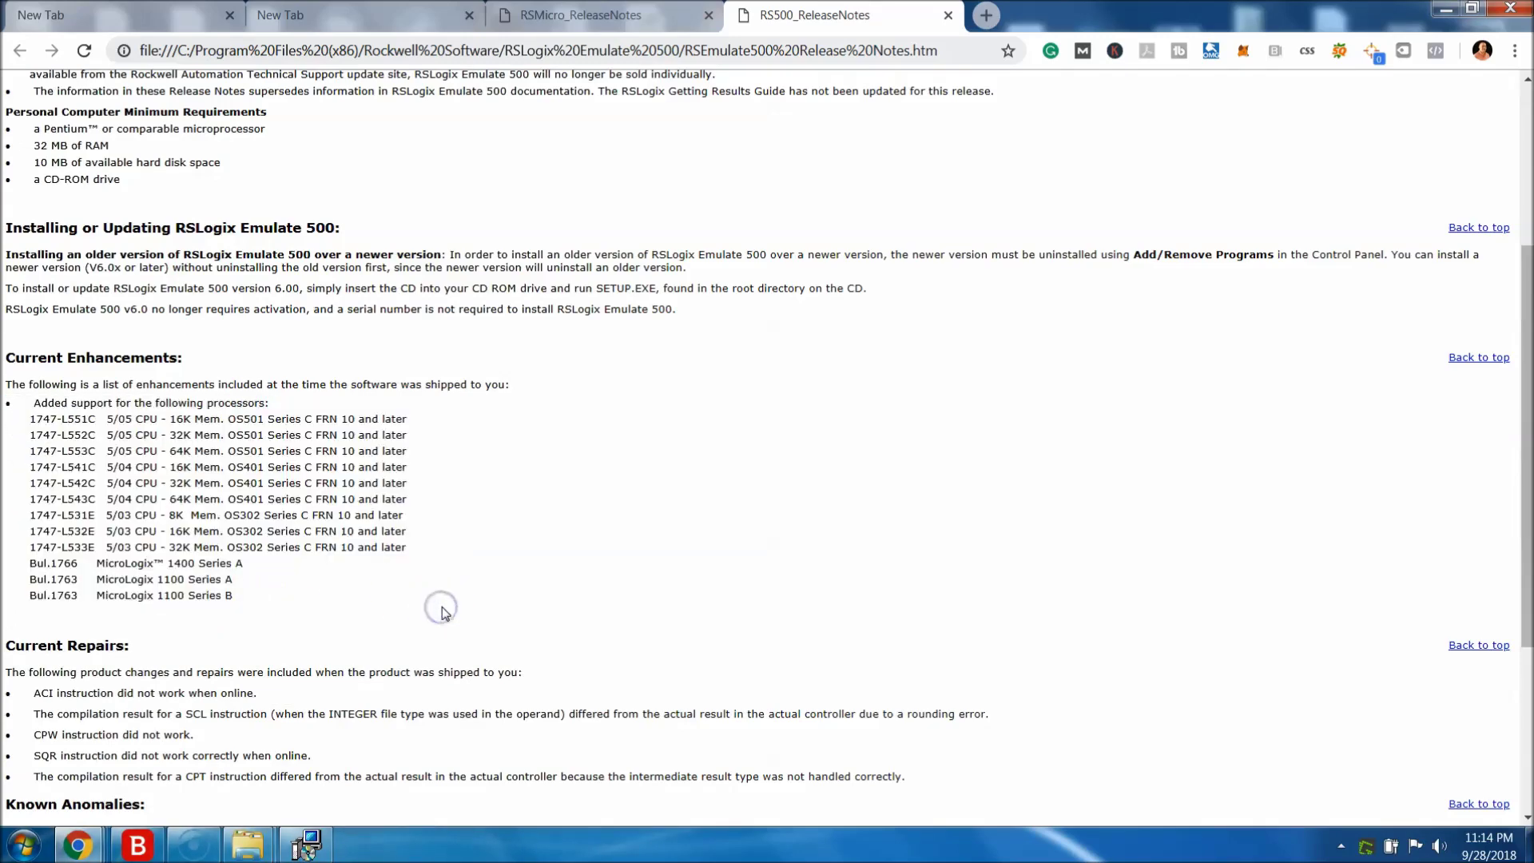
pyautogui.scroll(-3, 441, 612)
pyautogui.scroll(-1, 292, 628)
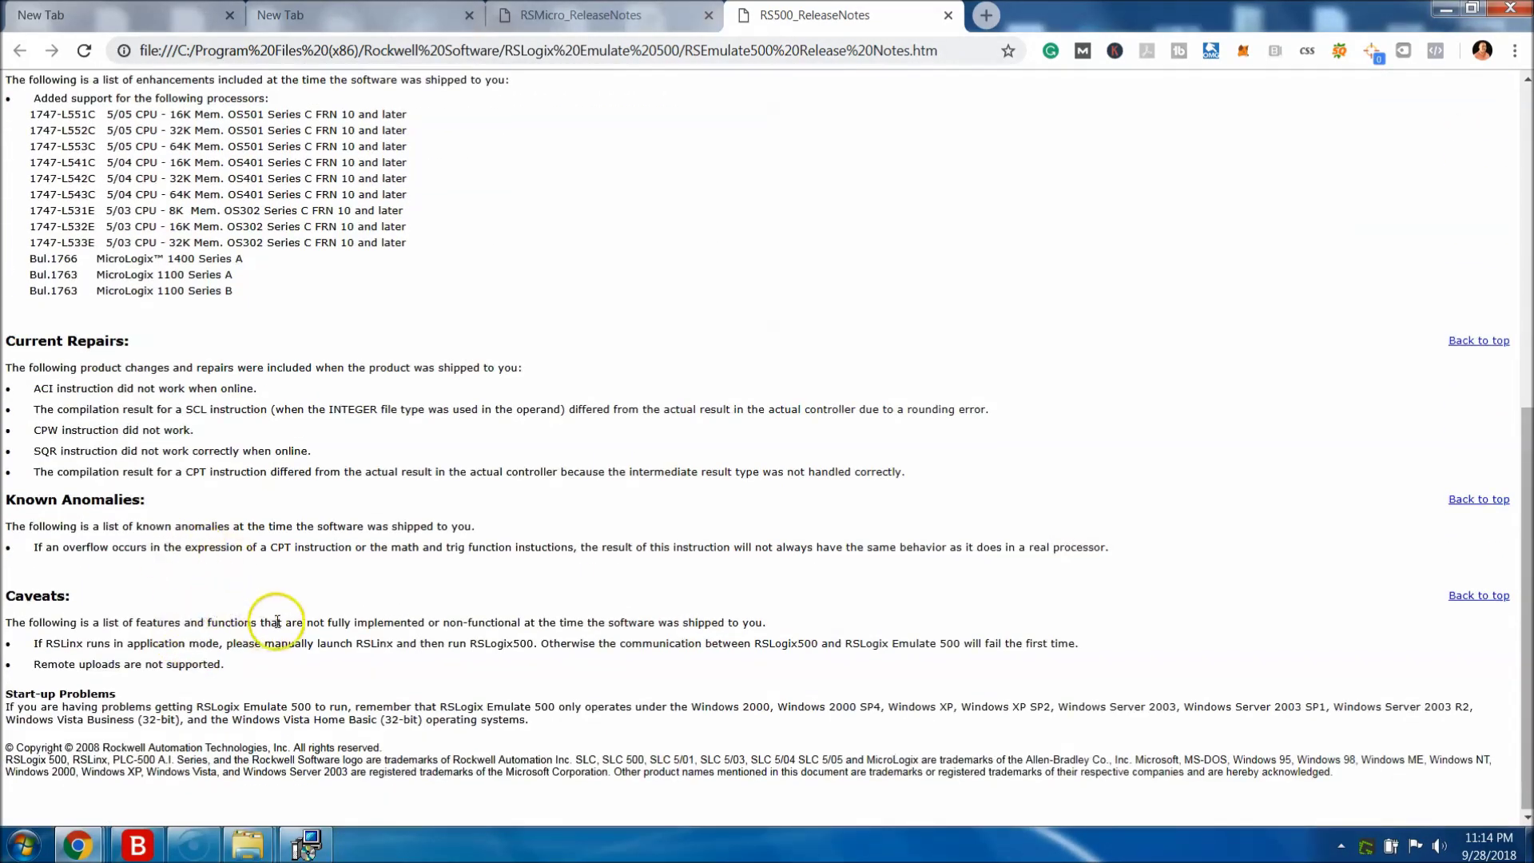
pyautogui.scroll(8, 277, 622)
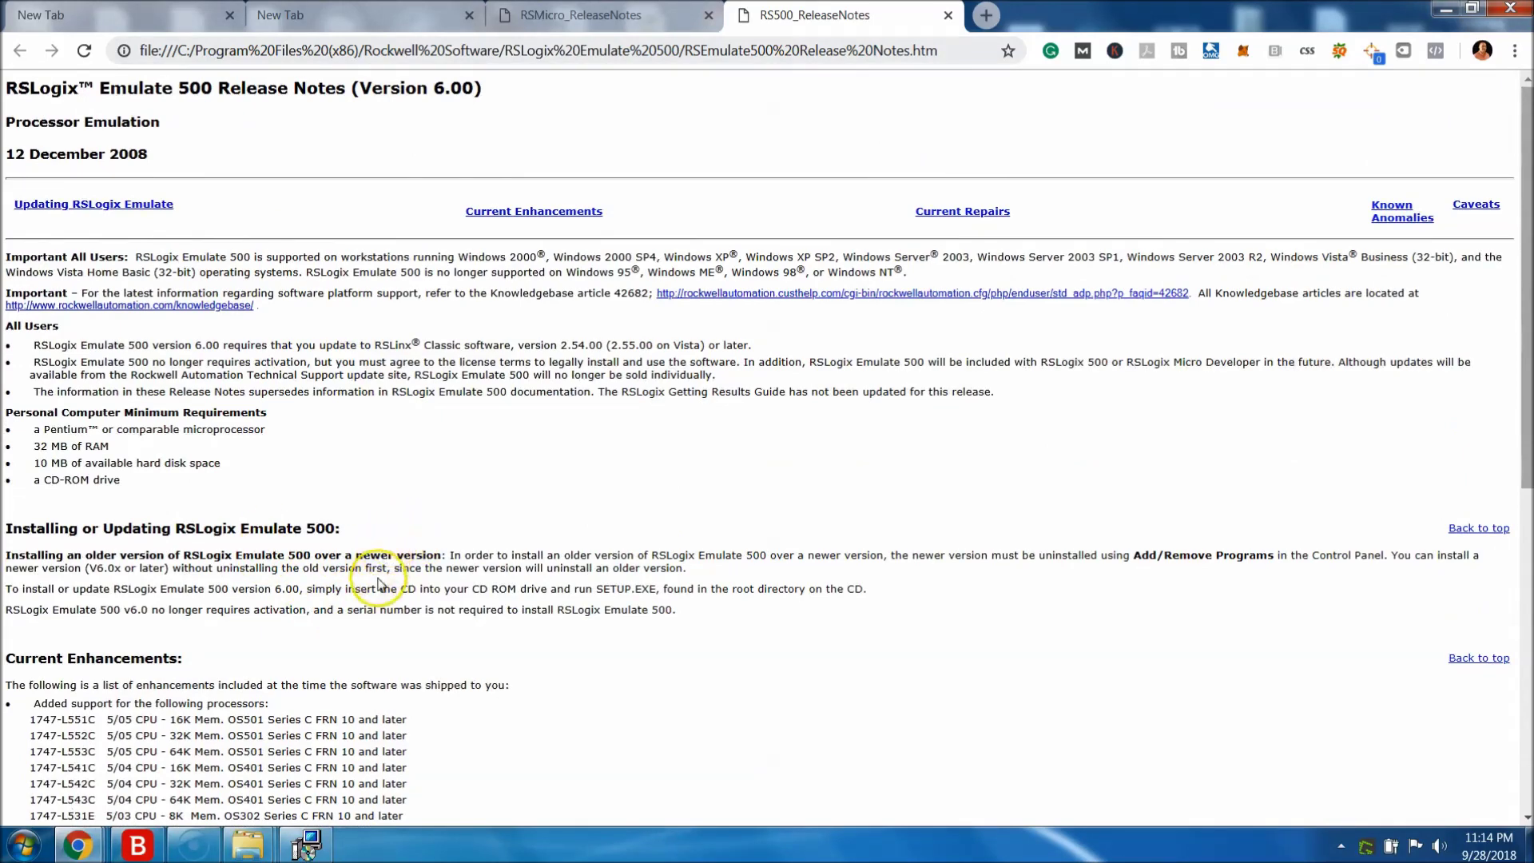
# Finish the Emulate 500 wizard and return to the 6.00.00-RSLogixEmulate500-CD folder window.
pyautogui.click(306, 844)
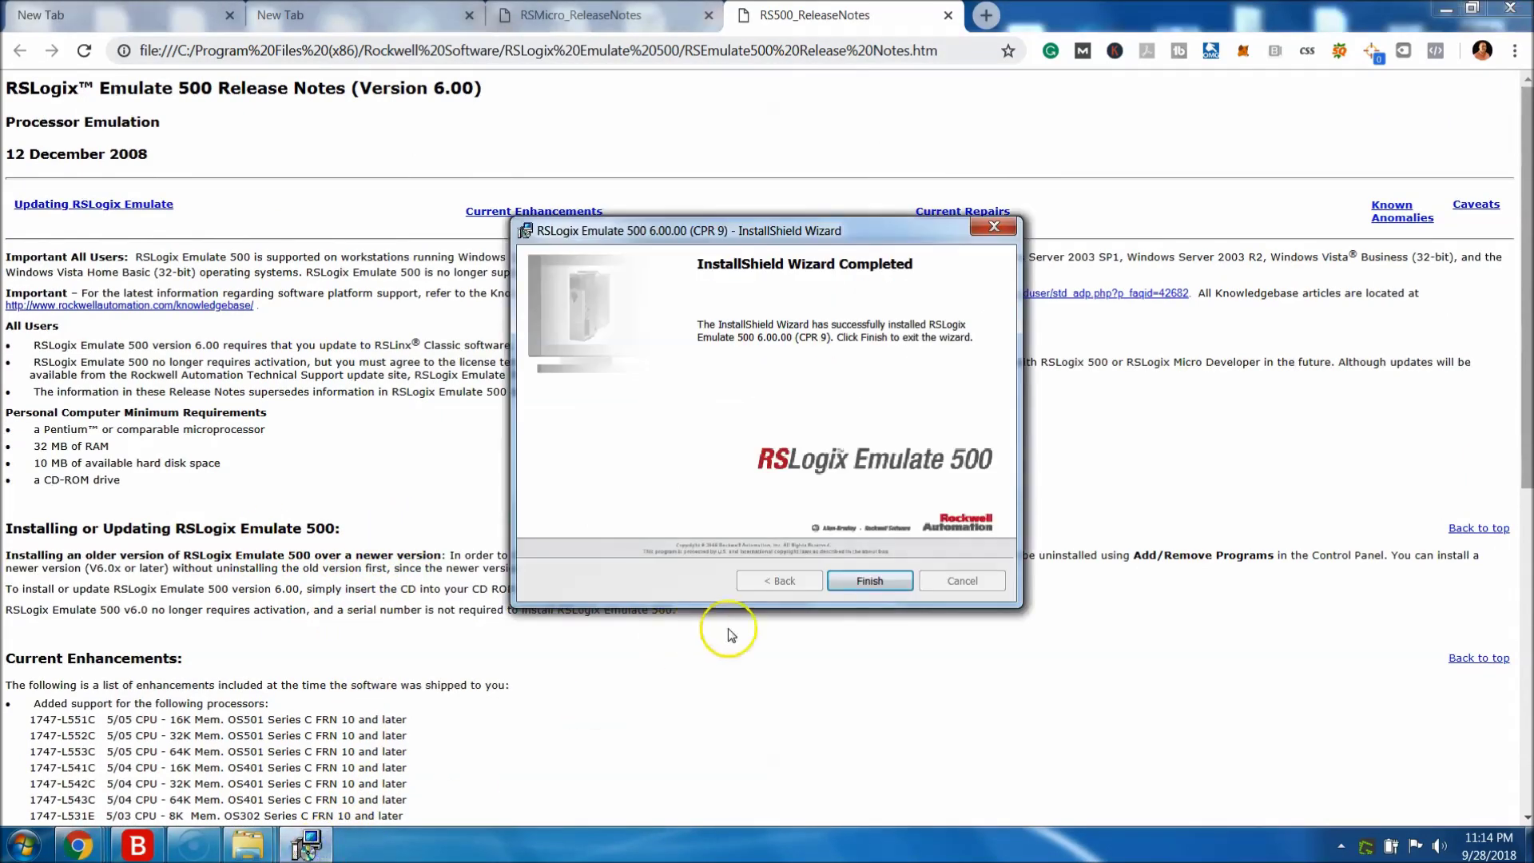
pyautogui.click(869, 581)
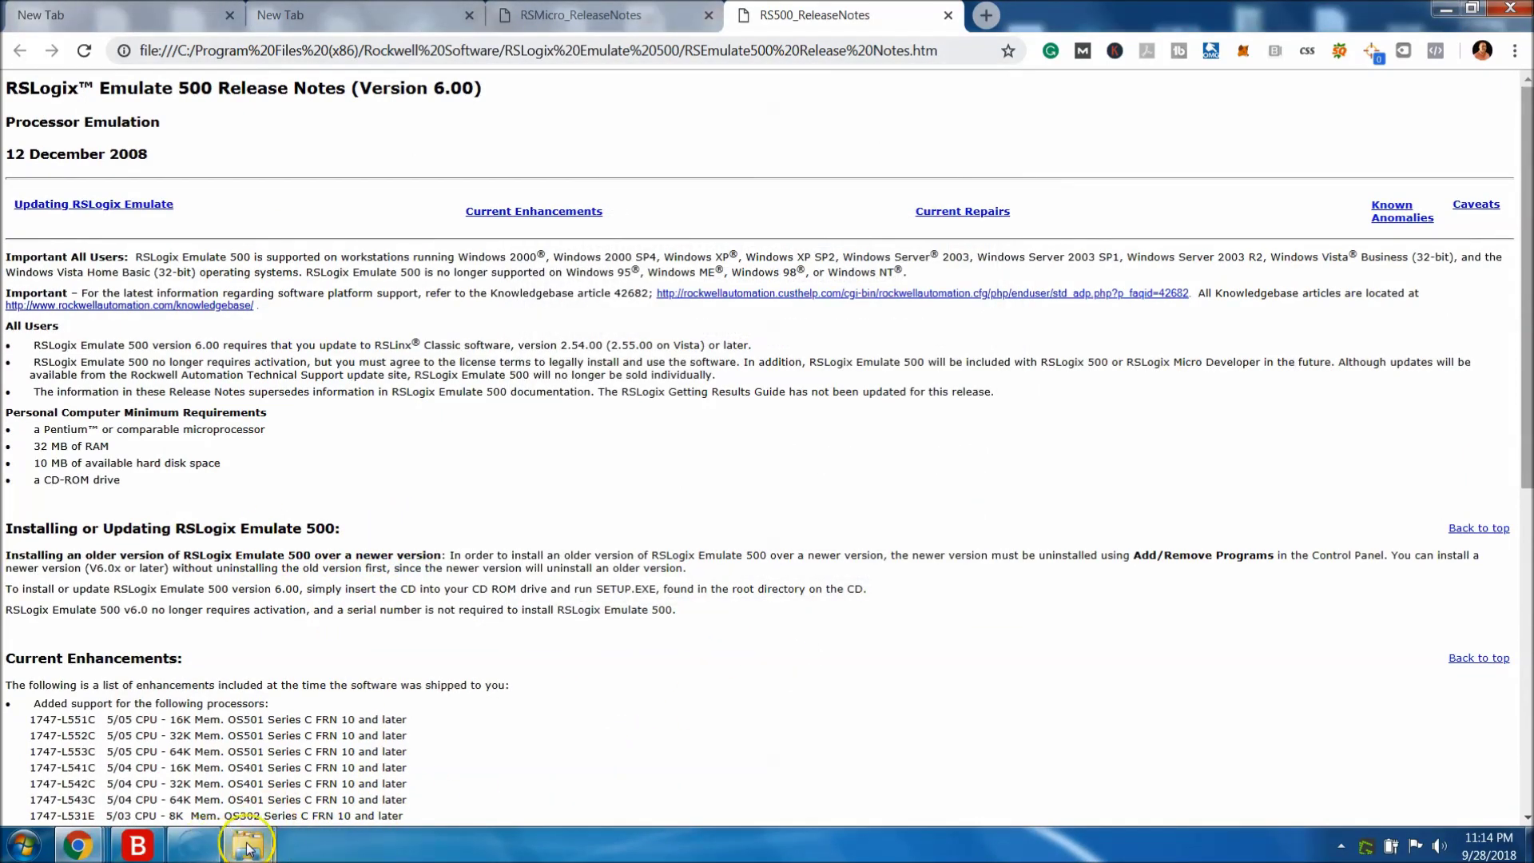
pyautogui.moveTo(246, 847)
pyautogui.click(200, 723)
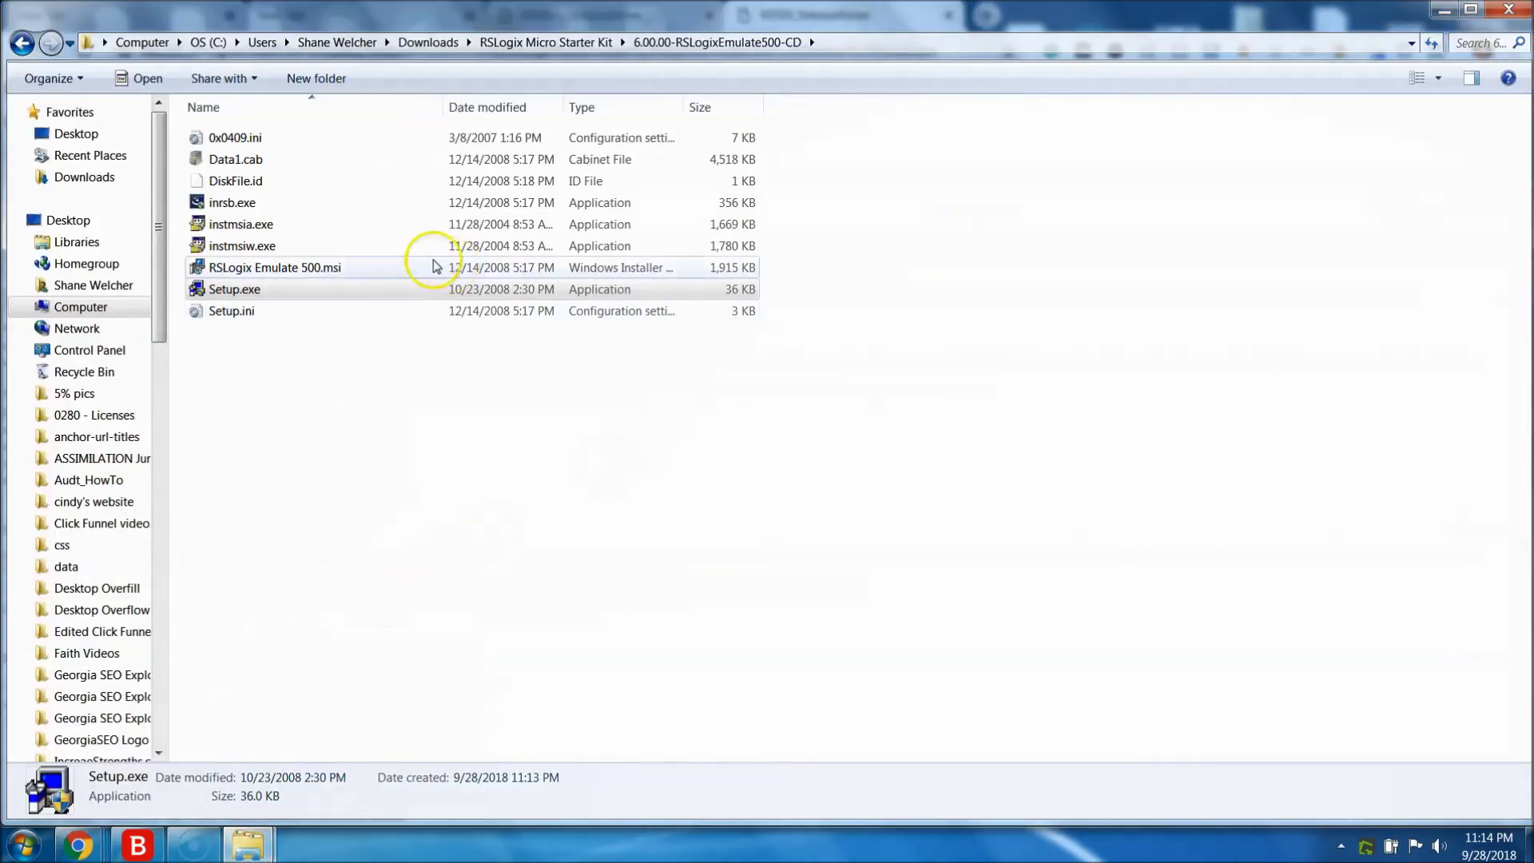
# Run and extract the 2.57.00-RSLinxLite-A-DVD.exe package from the Starter Kit folder.
pyautogui.click(558, 45)
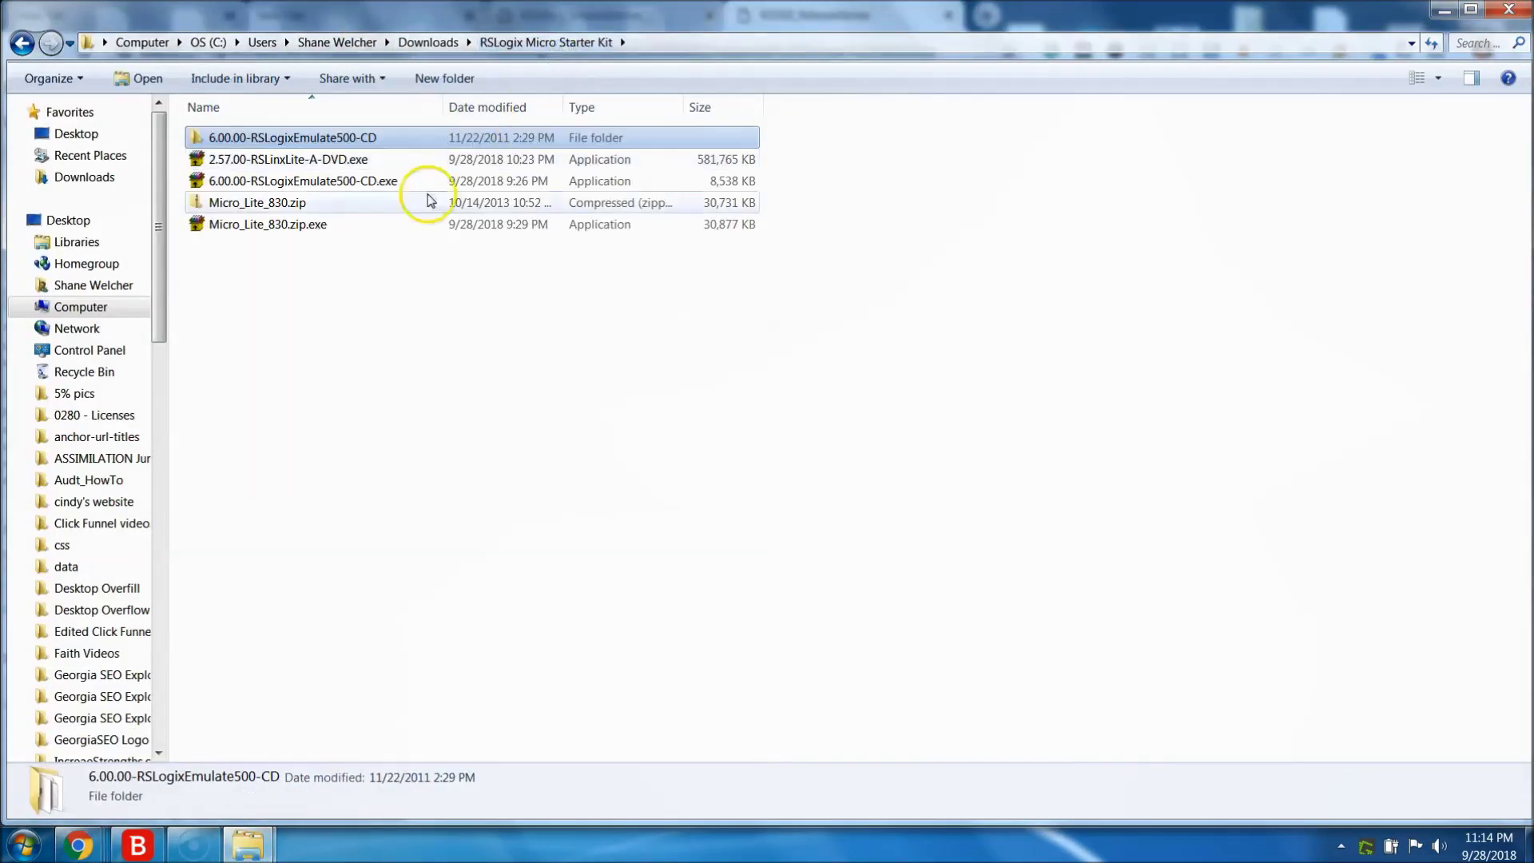
pyautogui.doubleClick(304, 169)
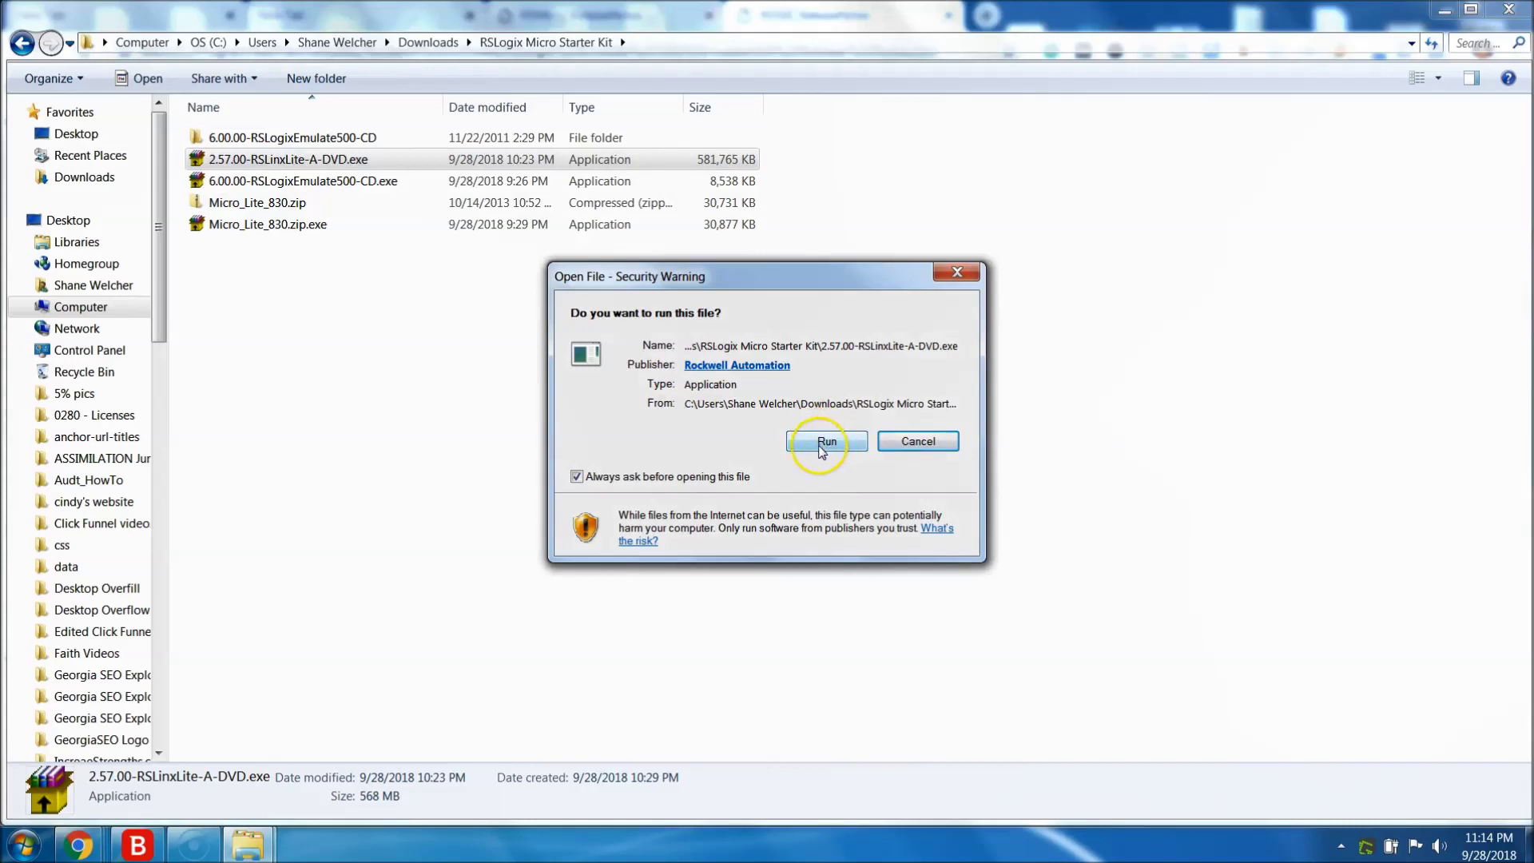
pyautogui.click(823, 446)
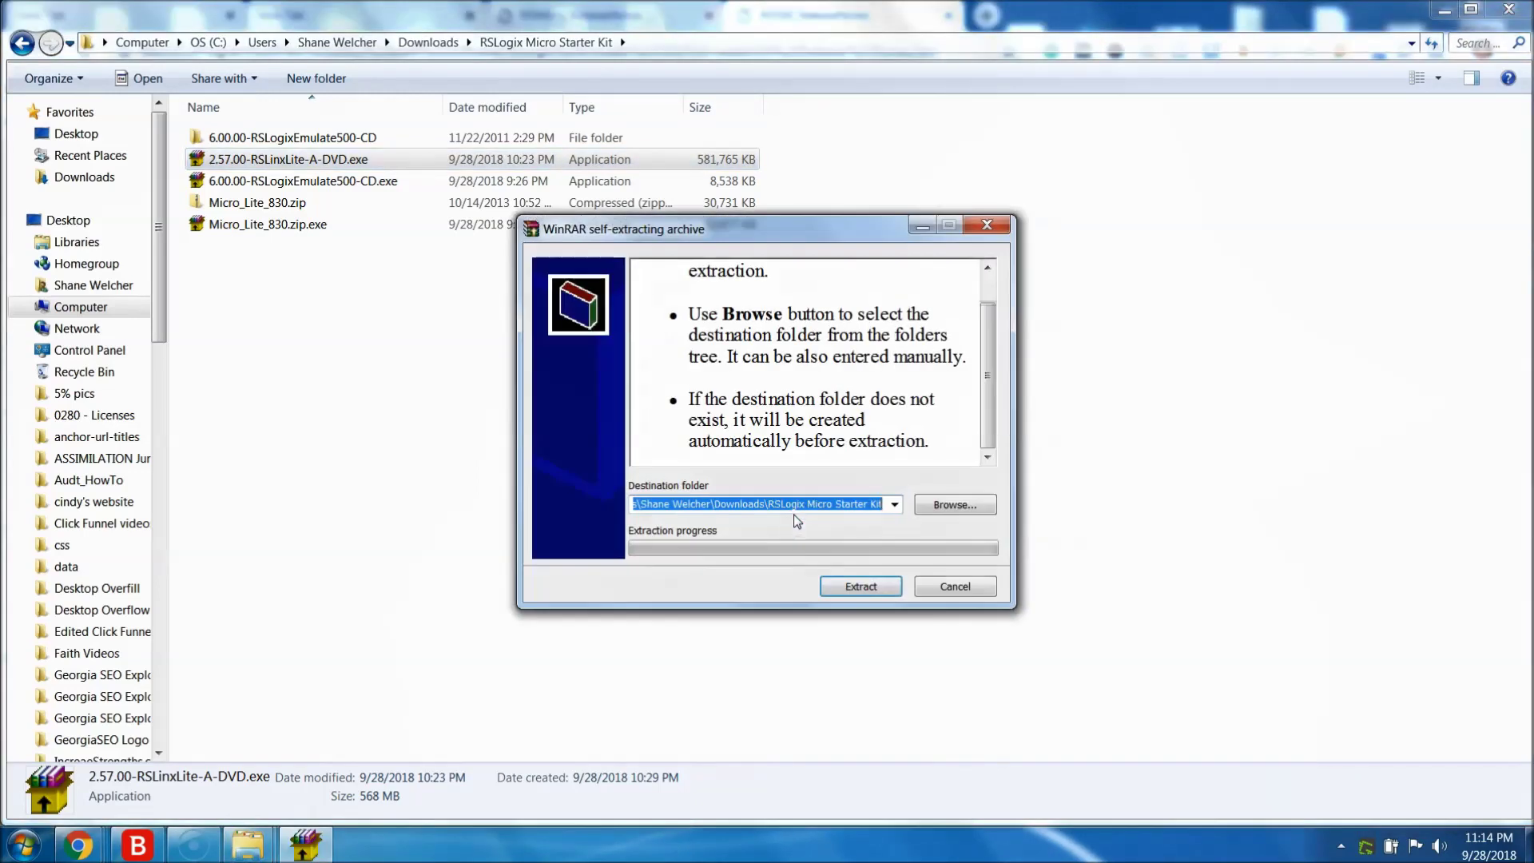
pyautogui.click(847, 587)
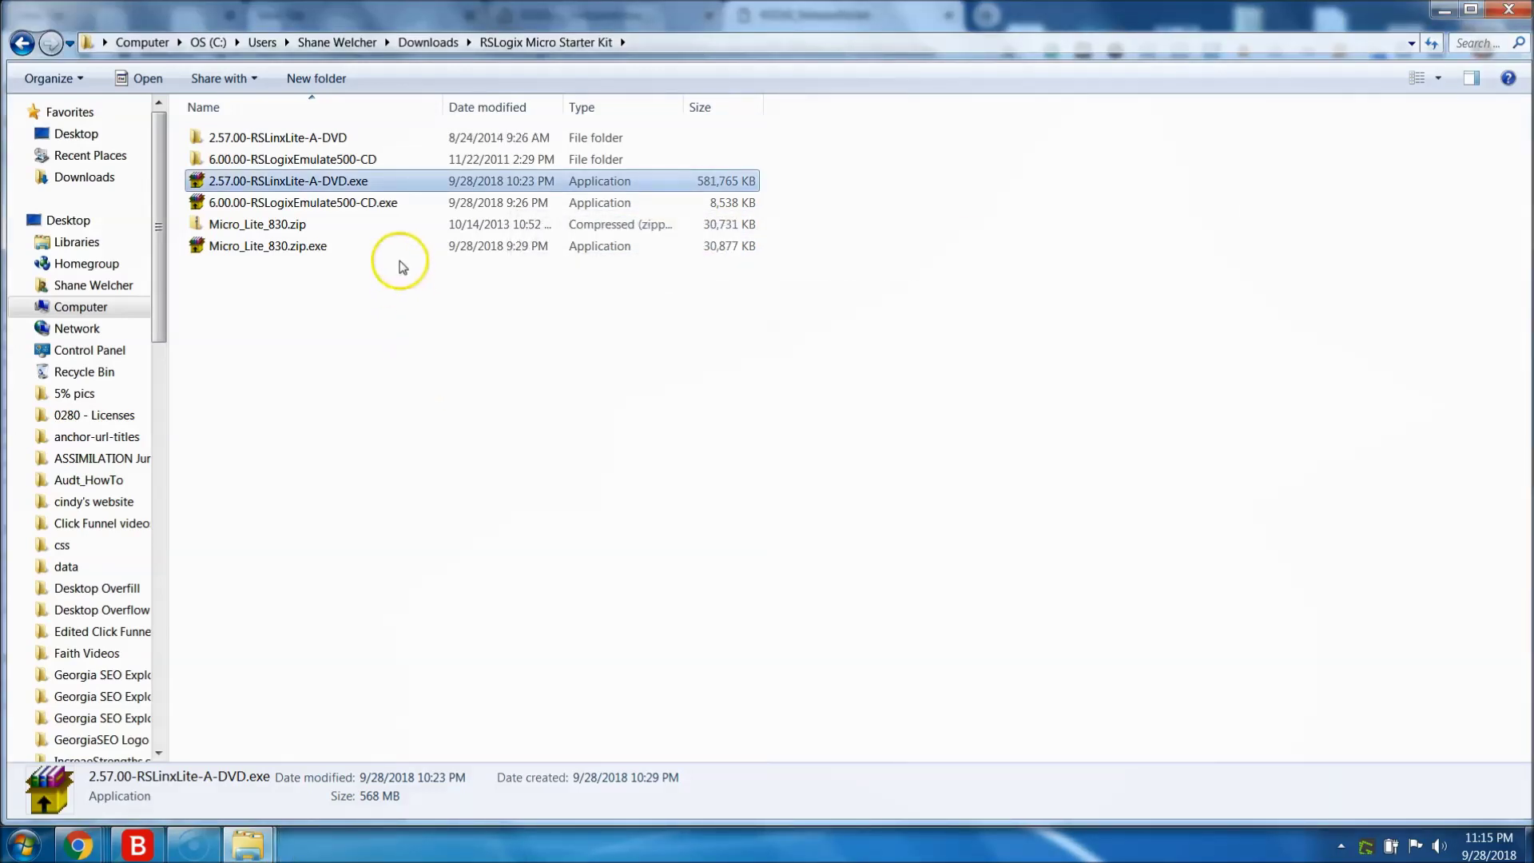
# Open the 2.57.00-RSLinxLite-A-DVD folder and launch the RSLinx Classic setup.
pyautogui.click(321, 144)
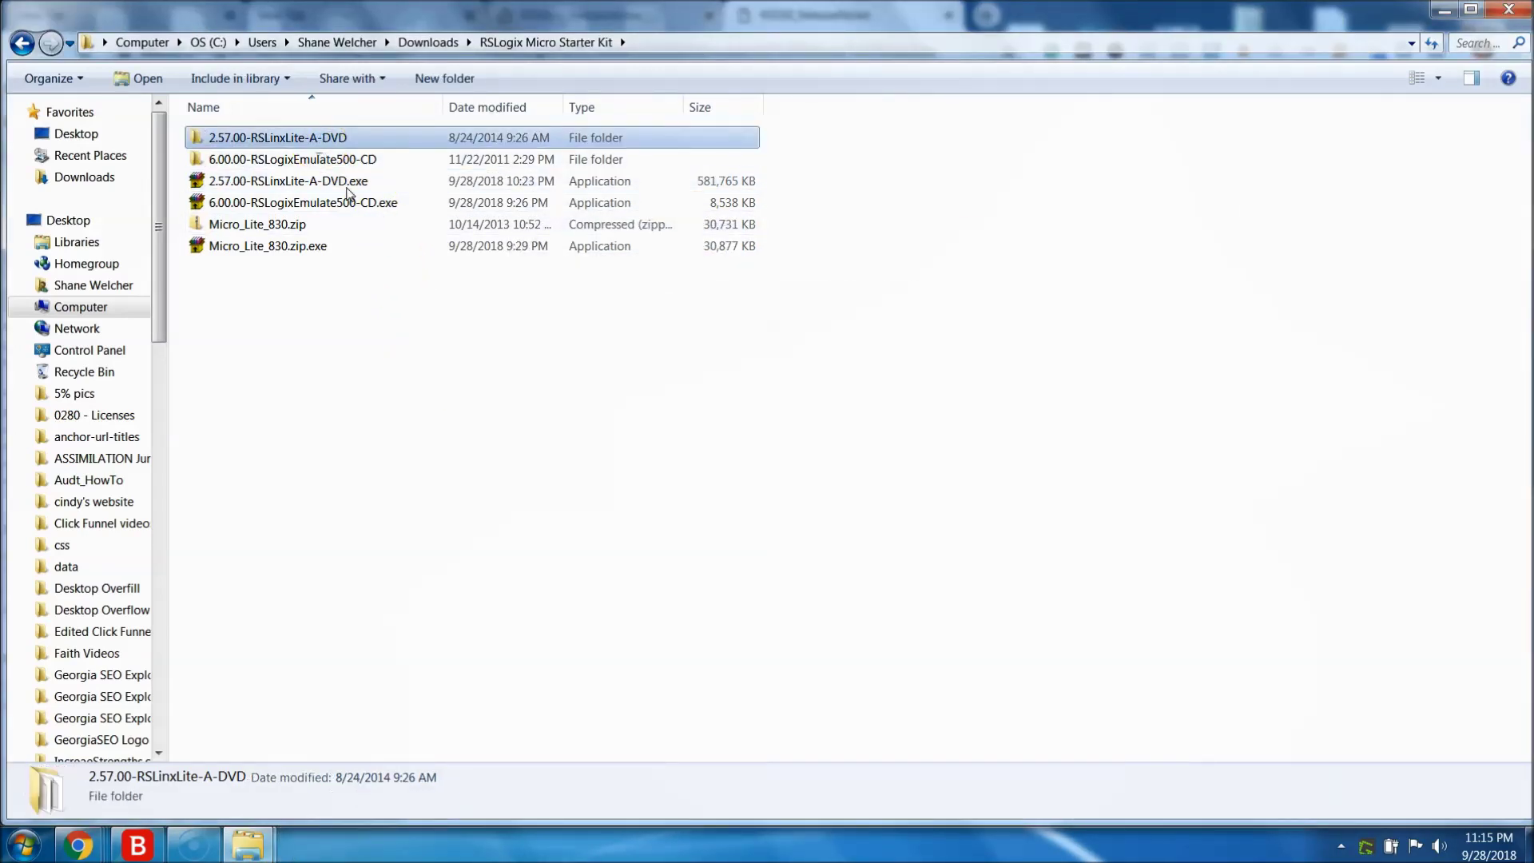
pyautogui.click(363, 252)
pyautogui.doubleClick(316, 138)
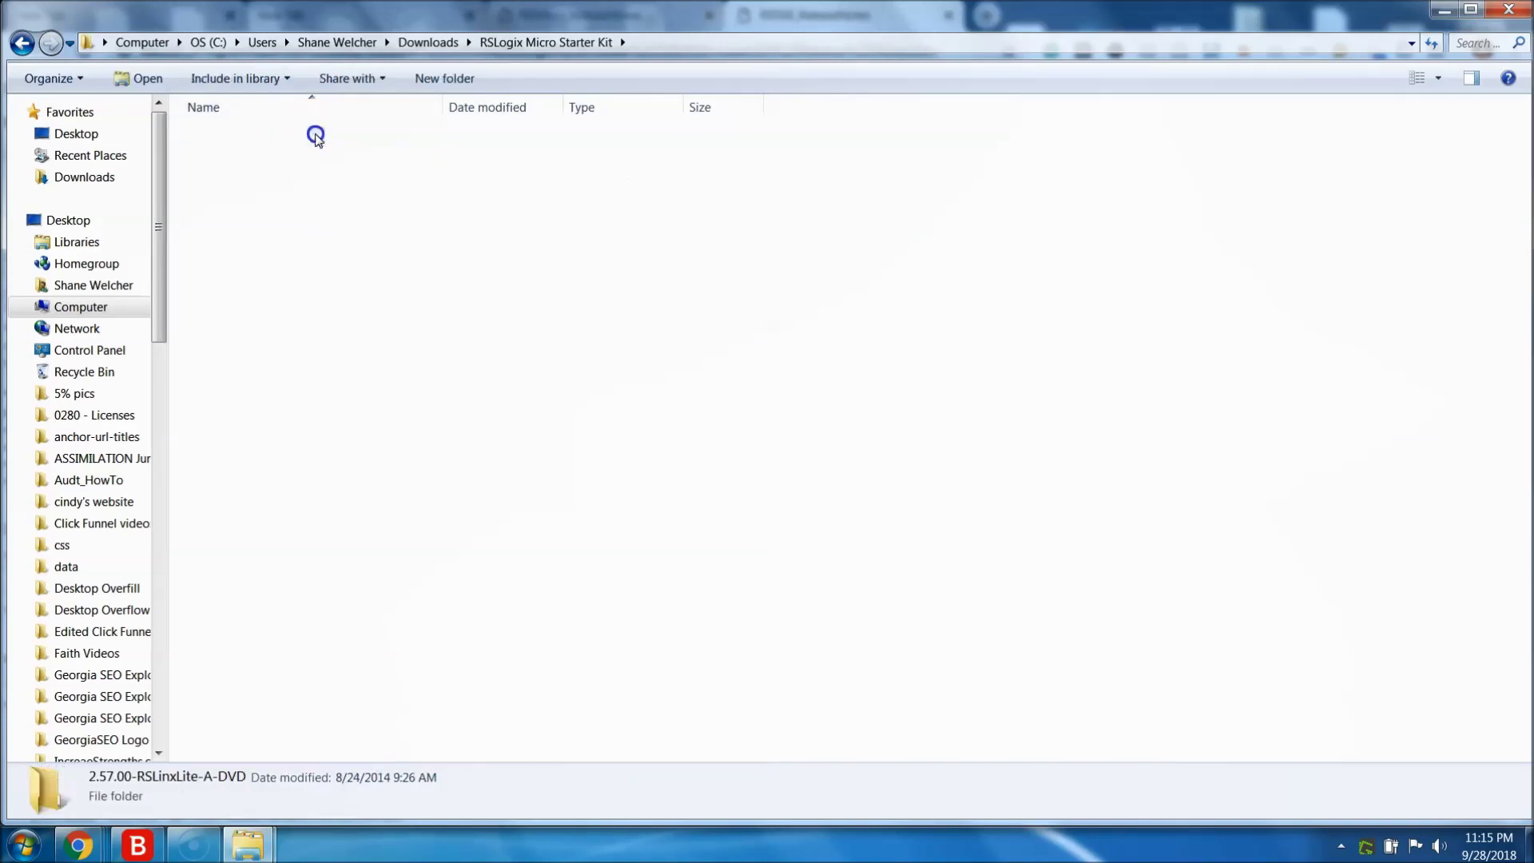
pyautogui.doubleClick(249, 226)
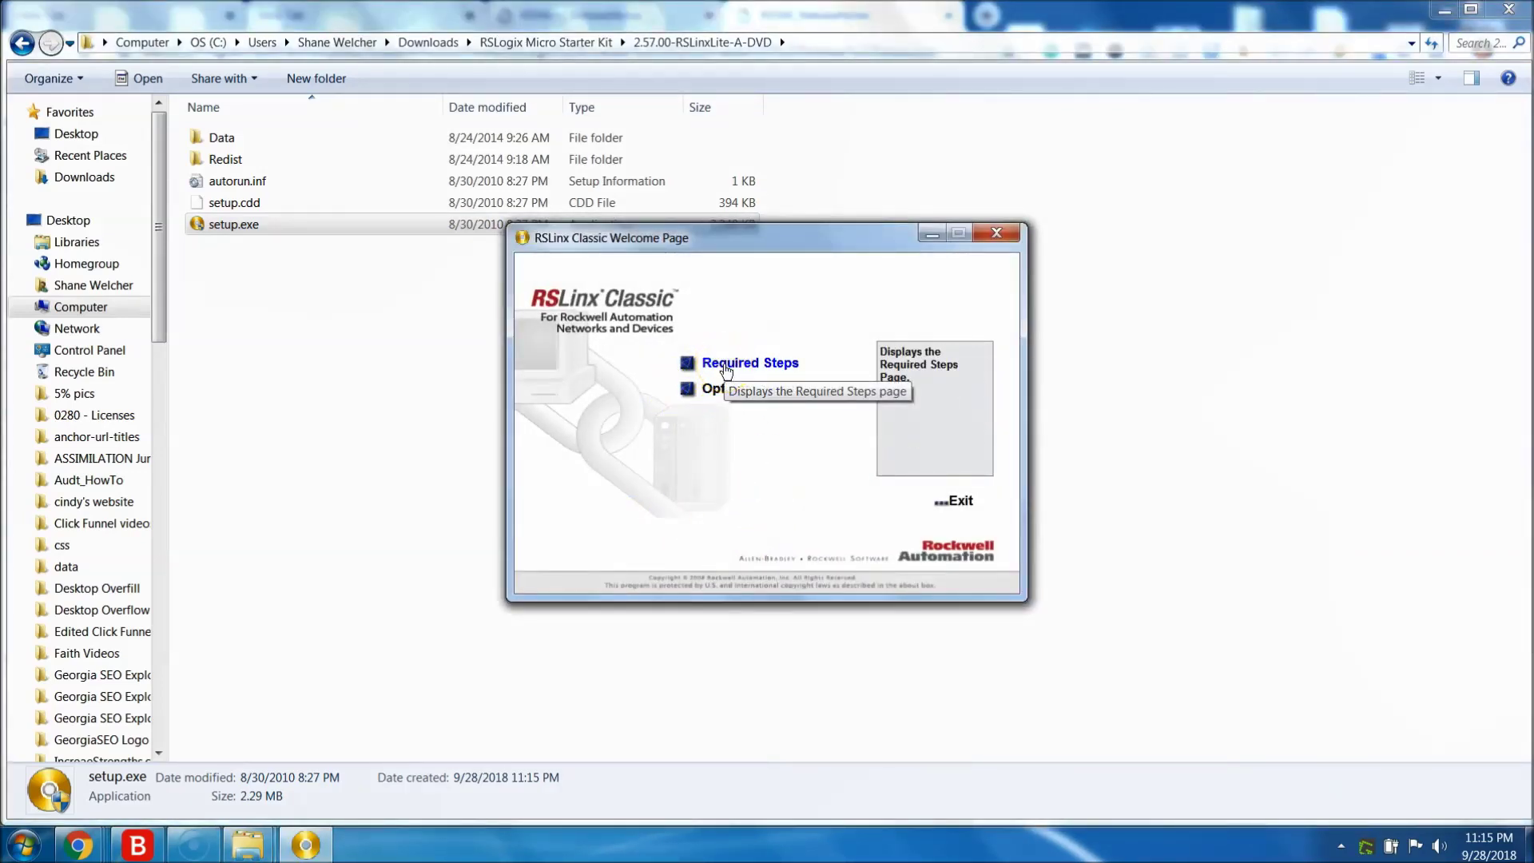
# Attempt the RSLinx Classic install and acknowledge that a newer version is already installed.
pyautogui.click(726, 370)
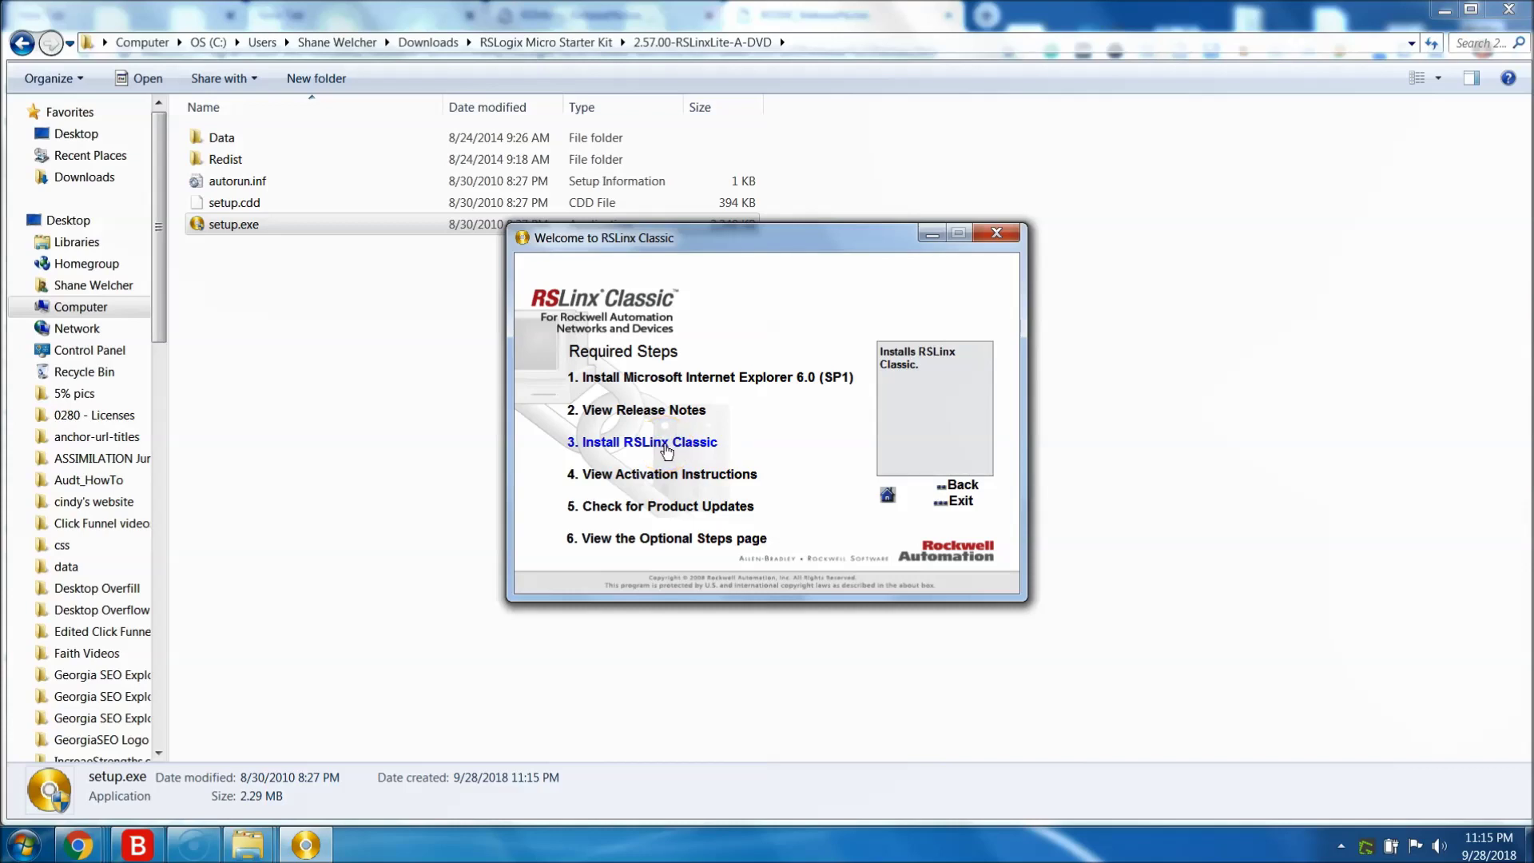
pyautogui.click(667, 450)
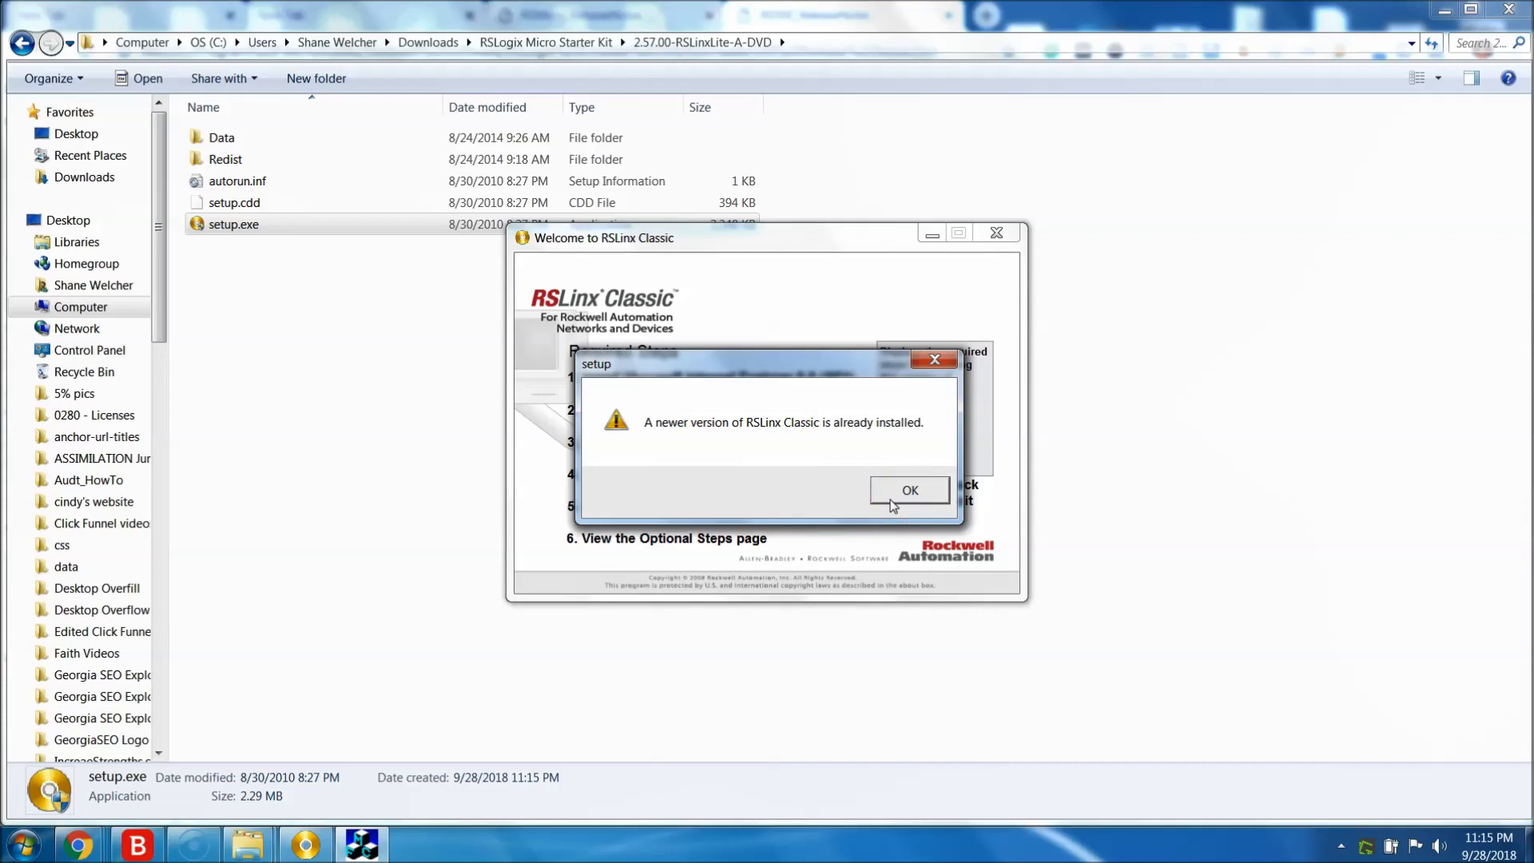
pyautogui.click(893, 503)
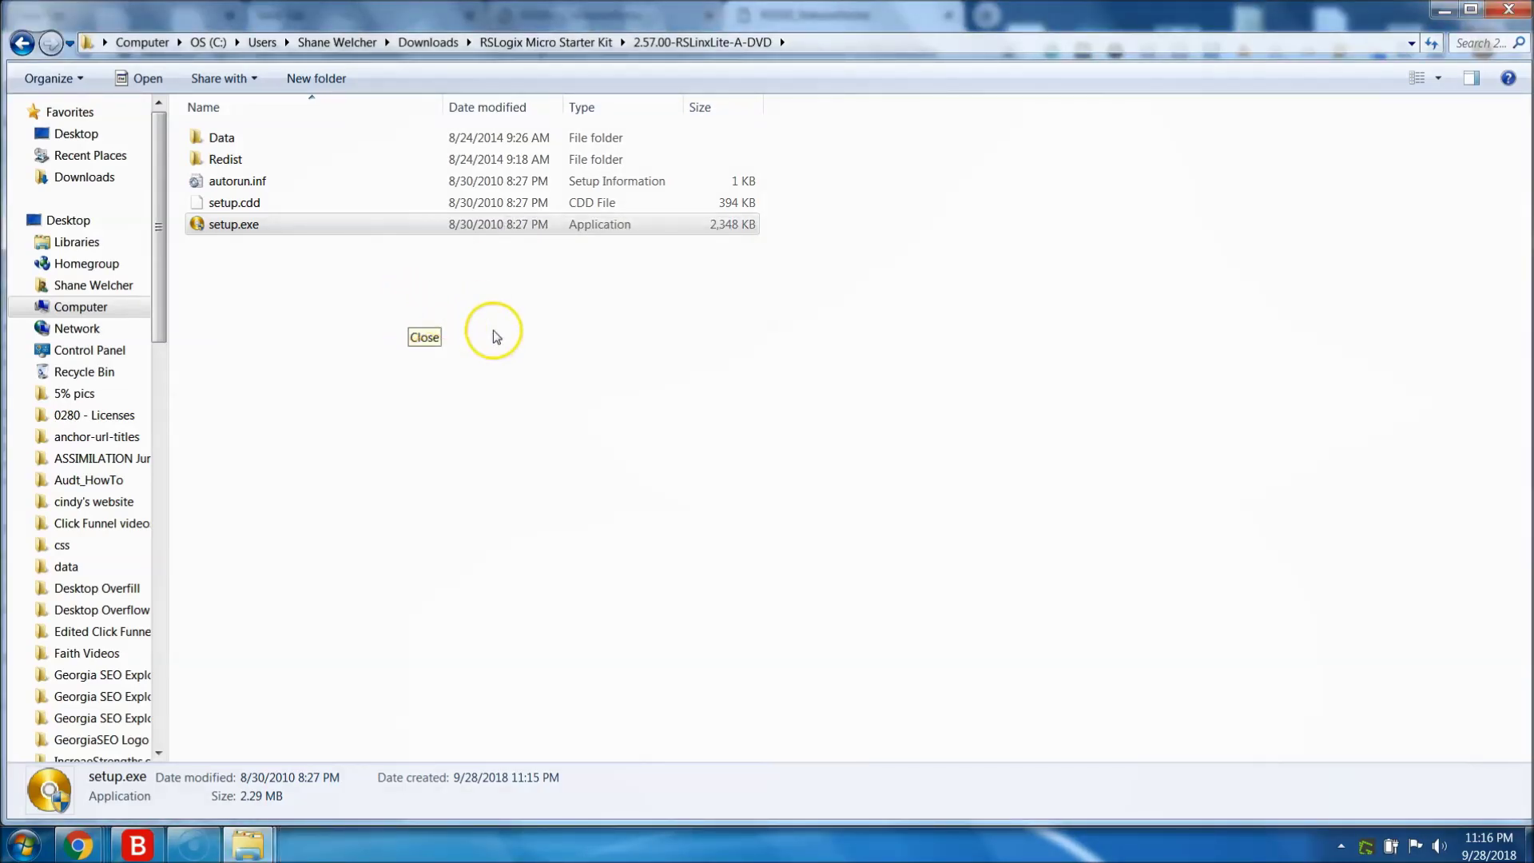
# Browse the Rockwell Software Start menu folder, expanding RSLogix Emulate 500 and RSLogix Micro English.
pyautogui.click(24, 845)
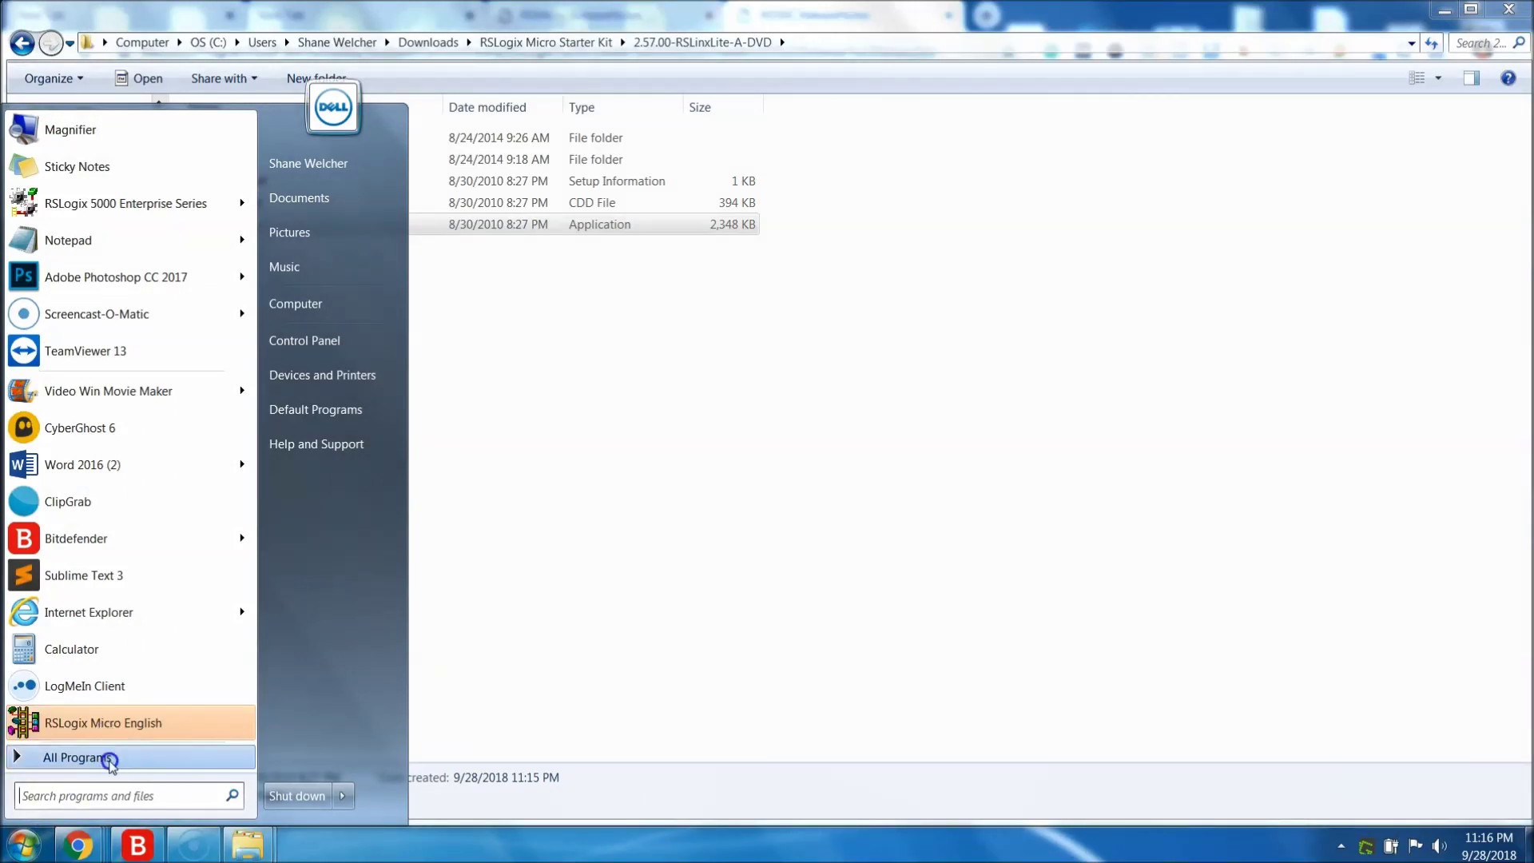
pyautogui.click(110, 758)
pyautogui.moveTo(281, 376); pyautogui.dragTo(206, 678)
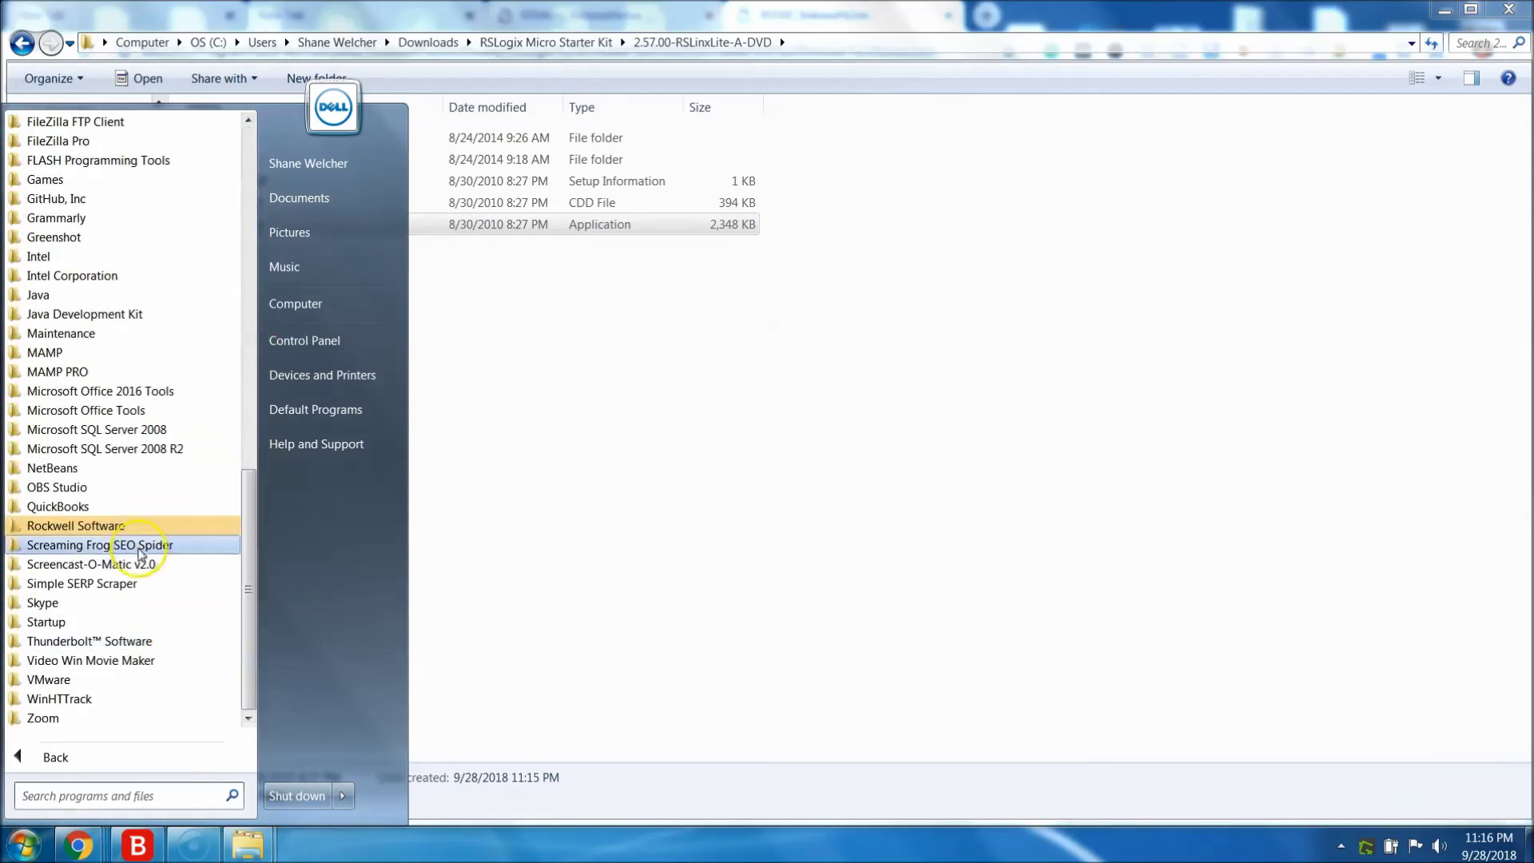
pyautogui.click(119, 526)
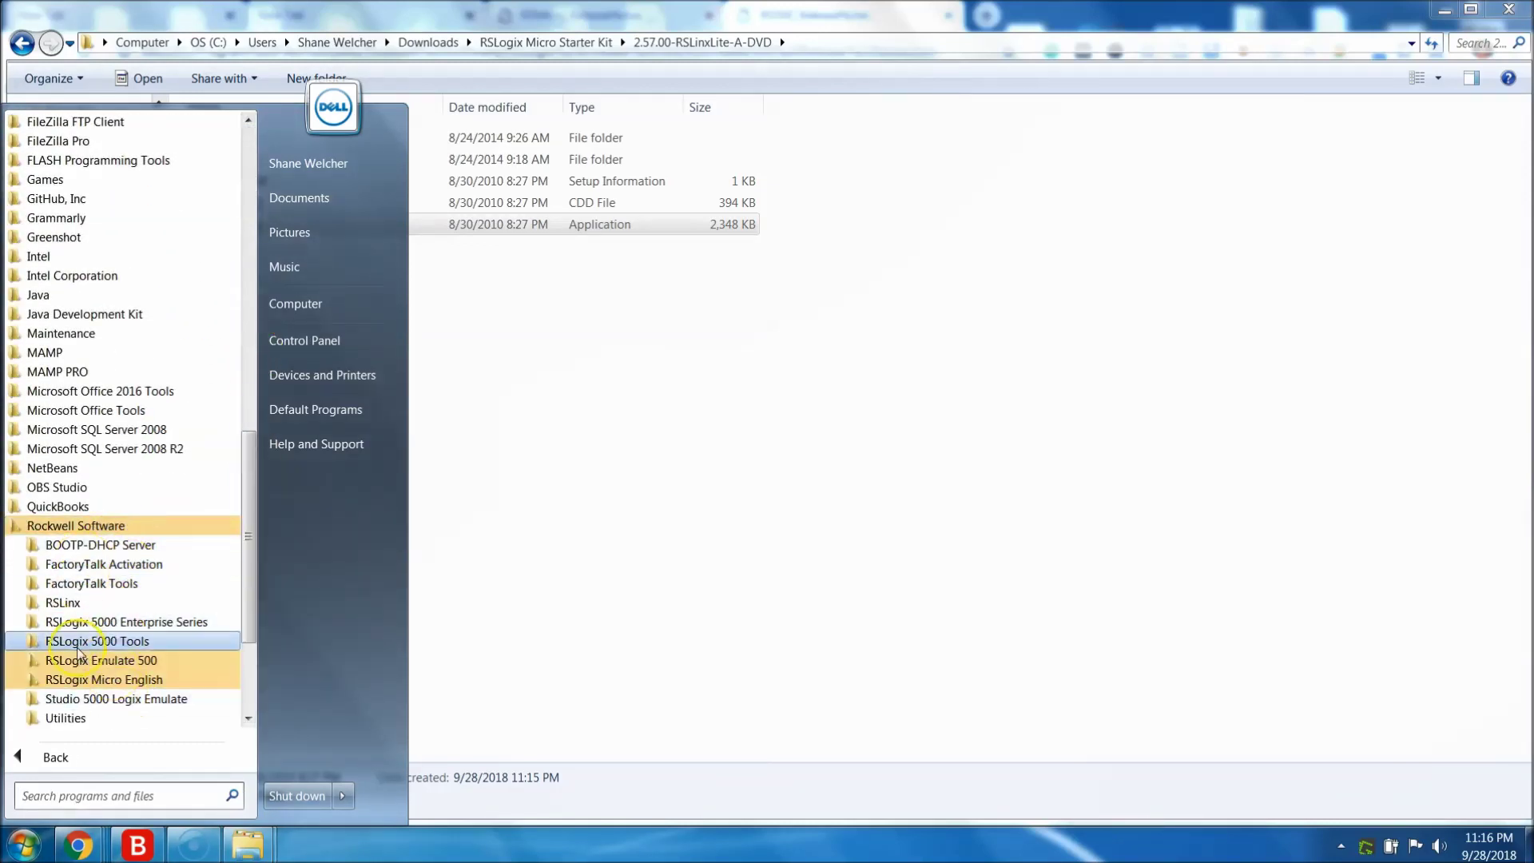
pyautogui.click(95, 663)
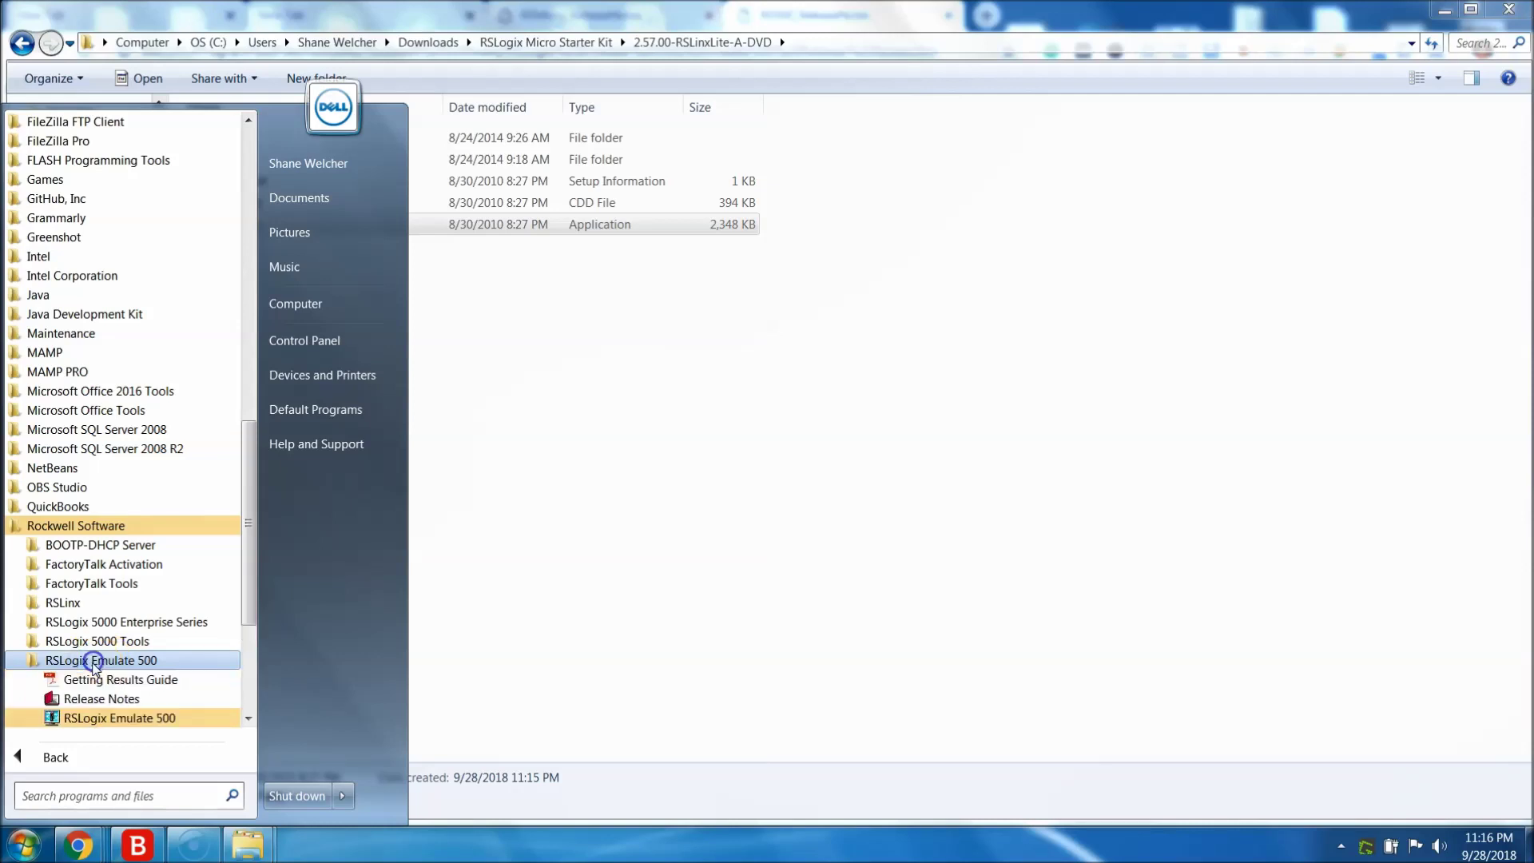
pyautogui.click(94, 661)
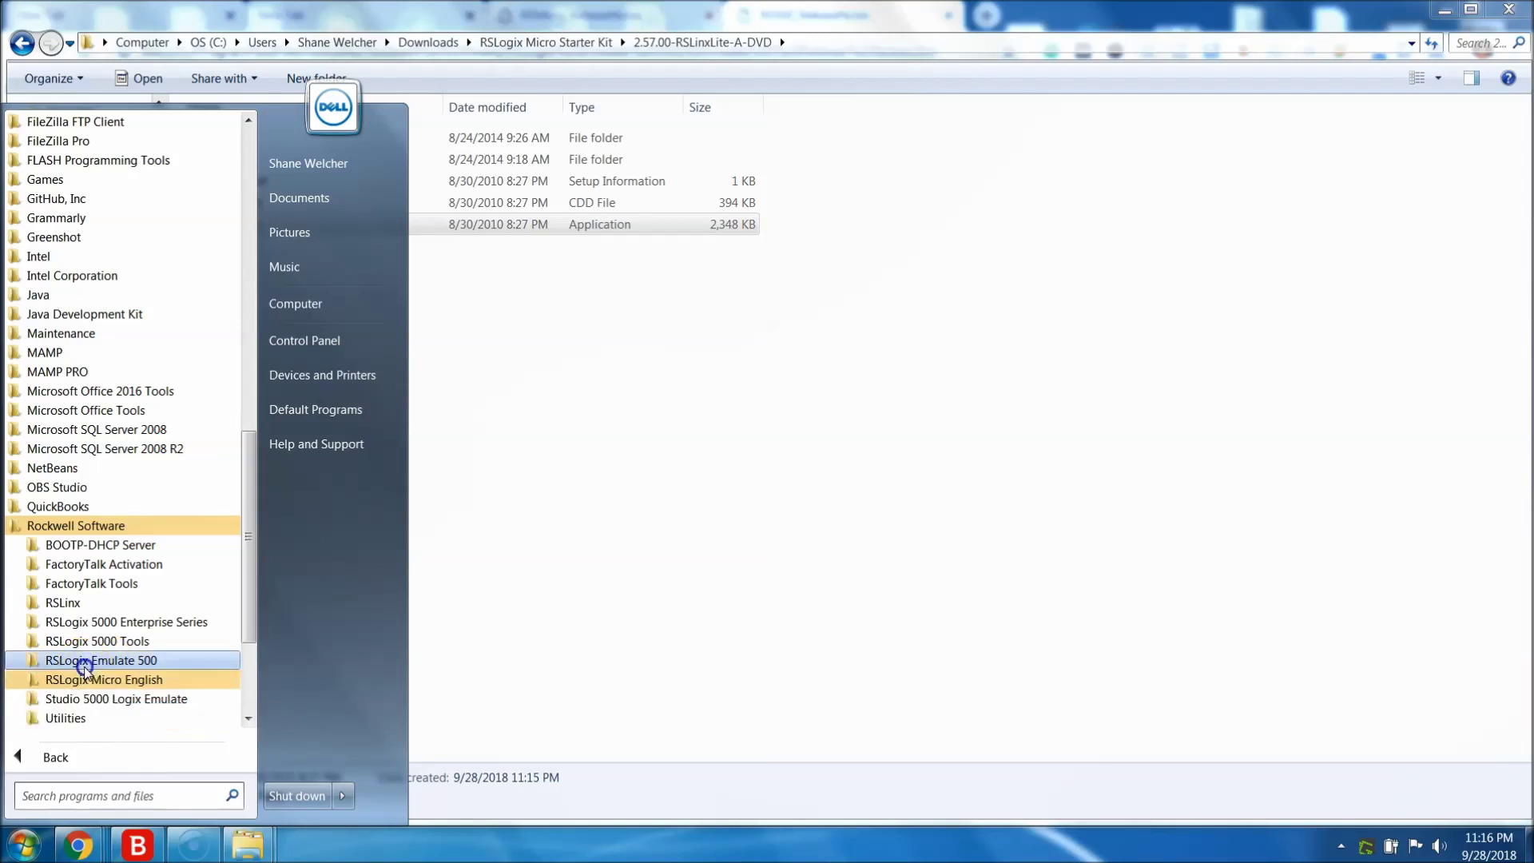
pyautogui.click(90, 680)
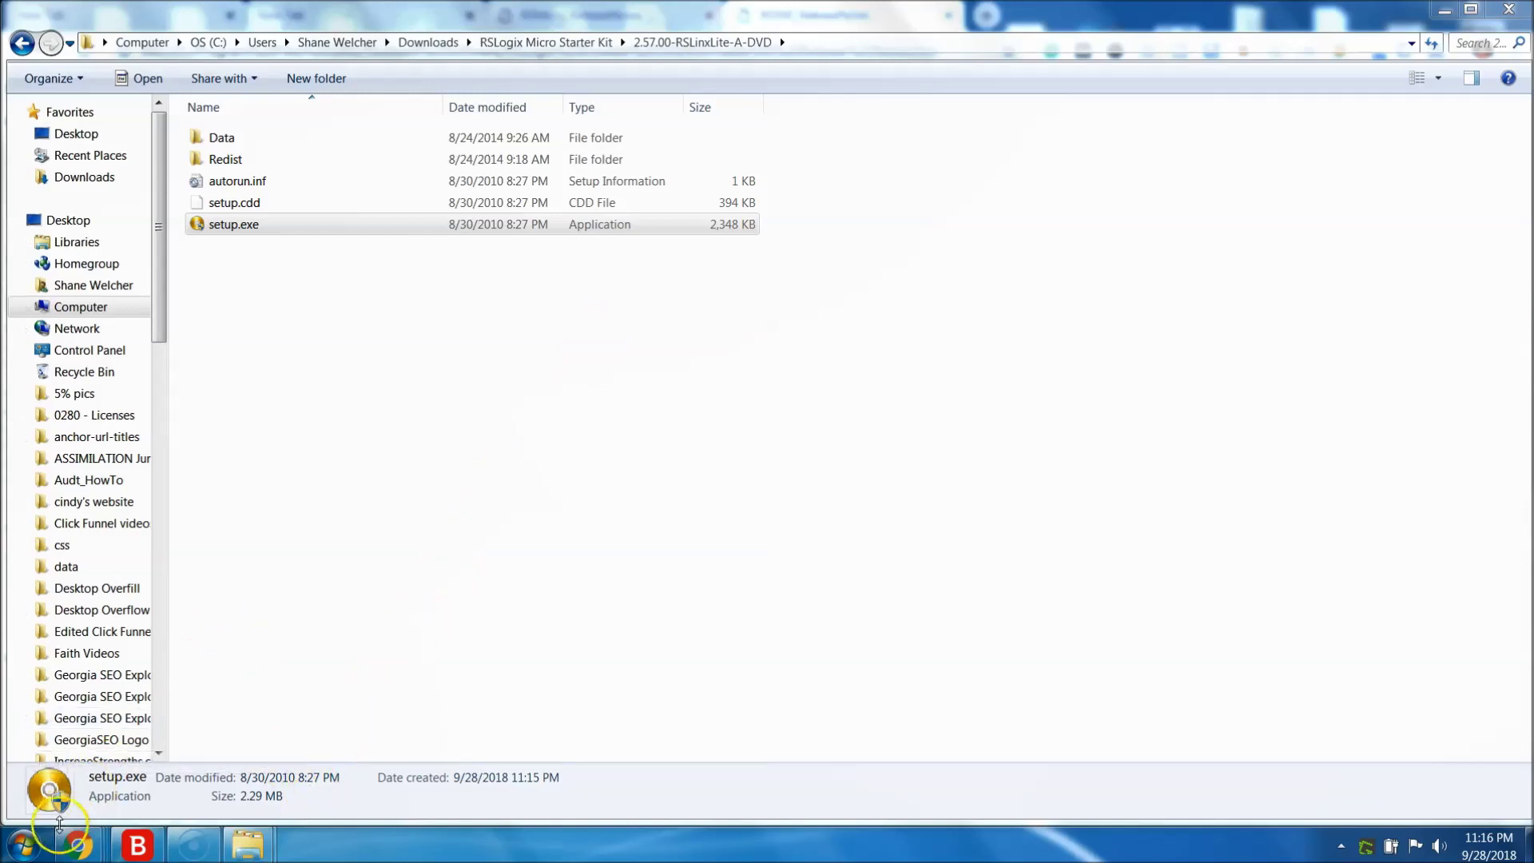
# Launch RSLogix Micro English from the Rockwell Software Start menu folder.
pyautogui.click(24, 844)
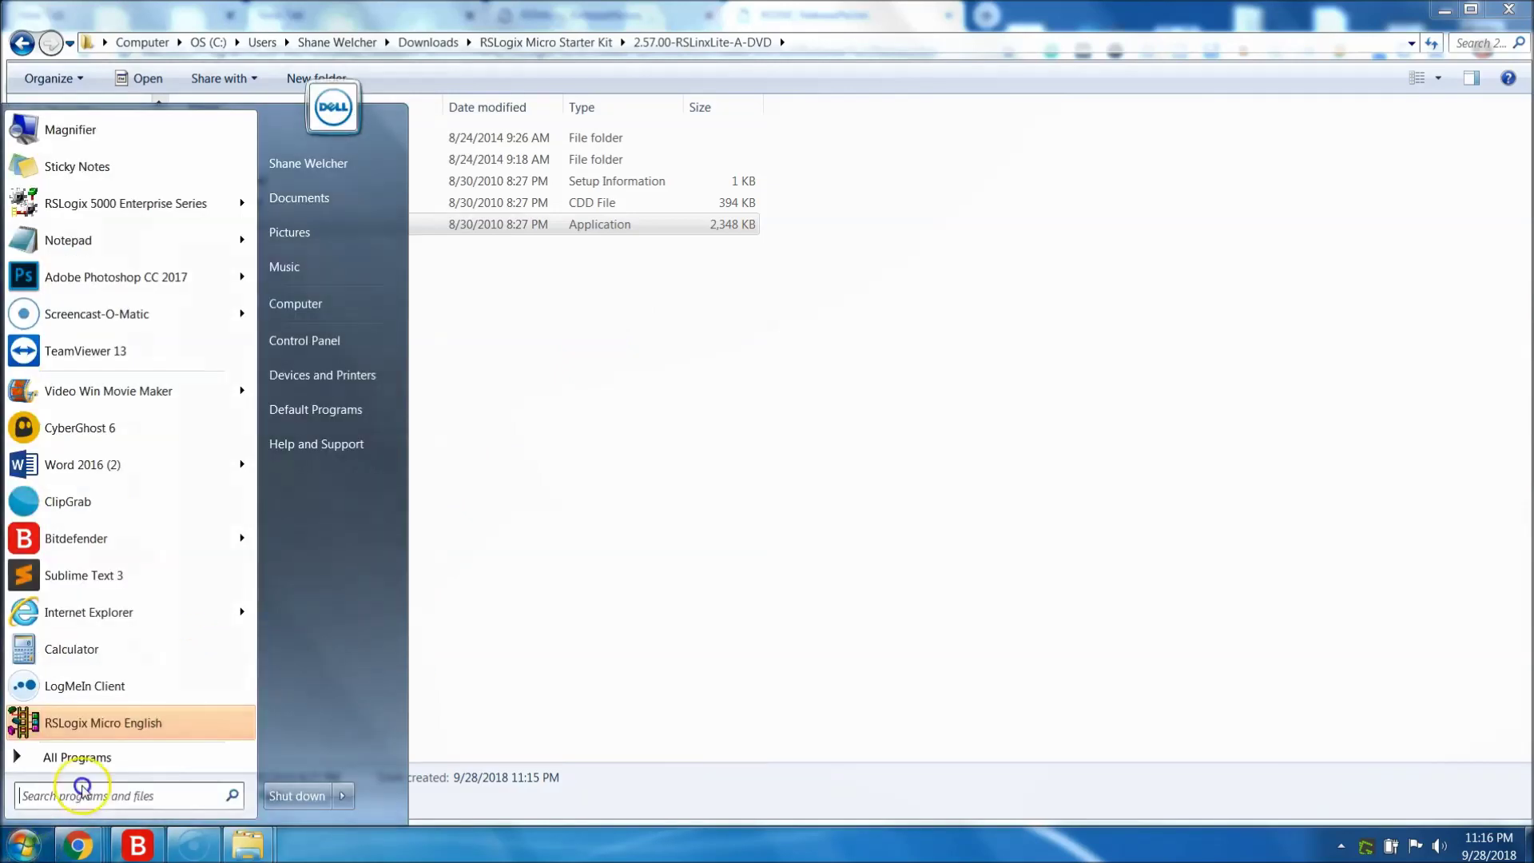
pyautogui.click(80, 756)
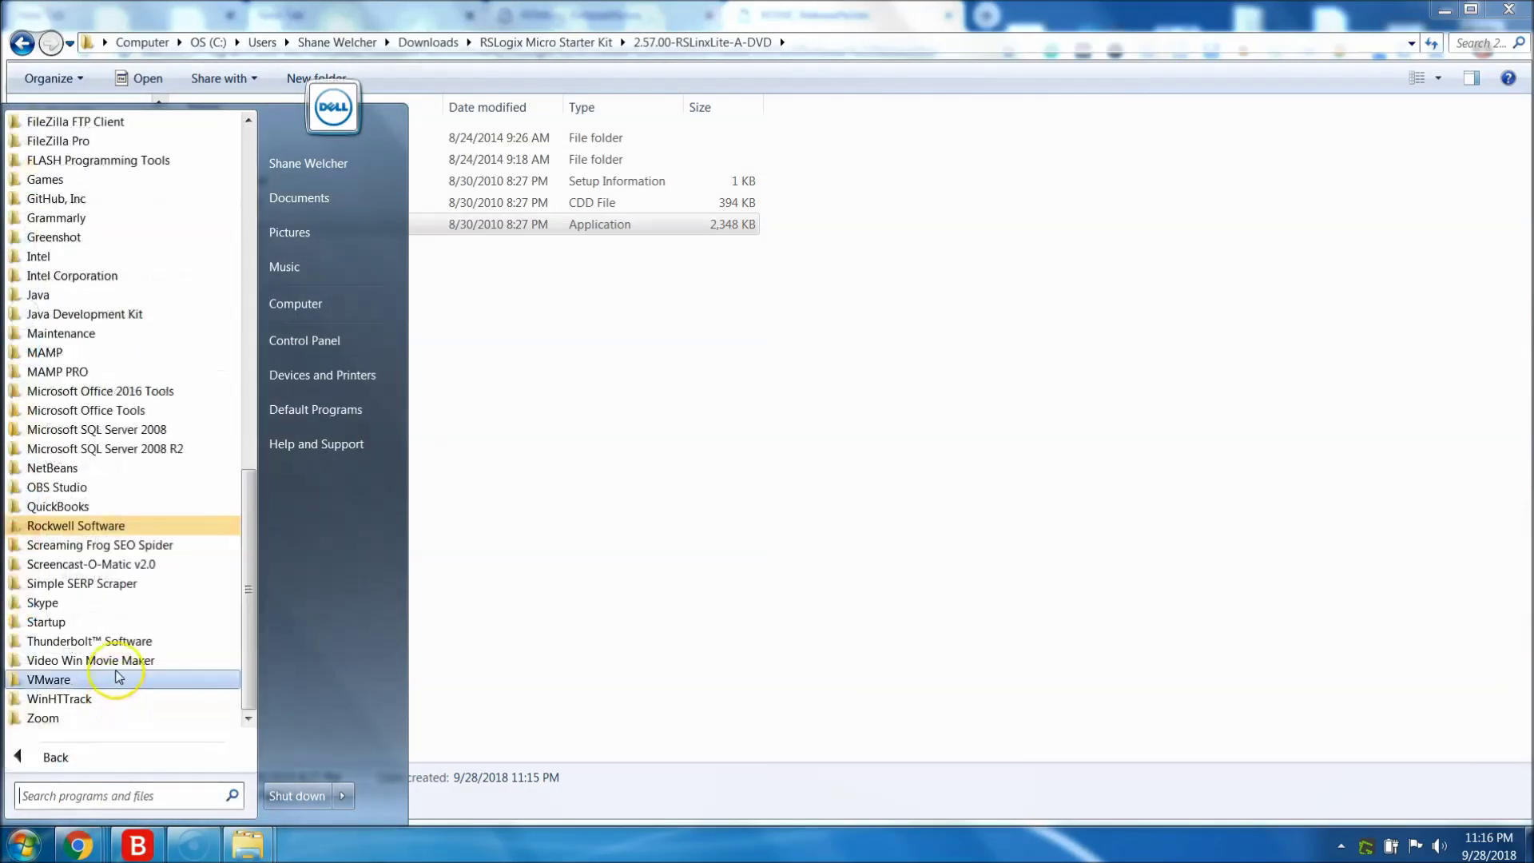
pyautogui.click(96, 525)
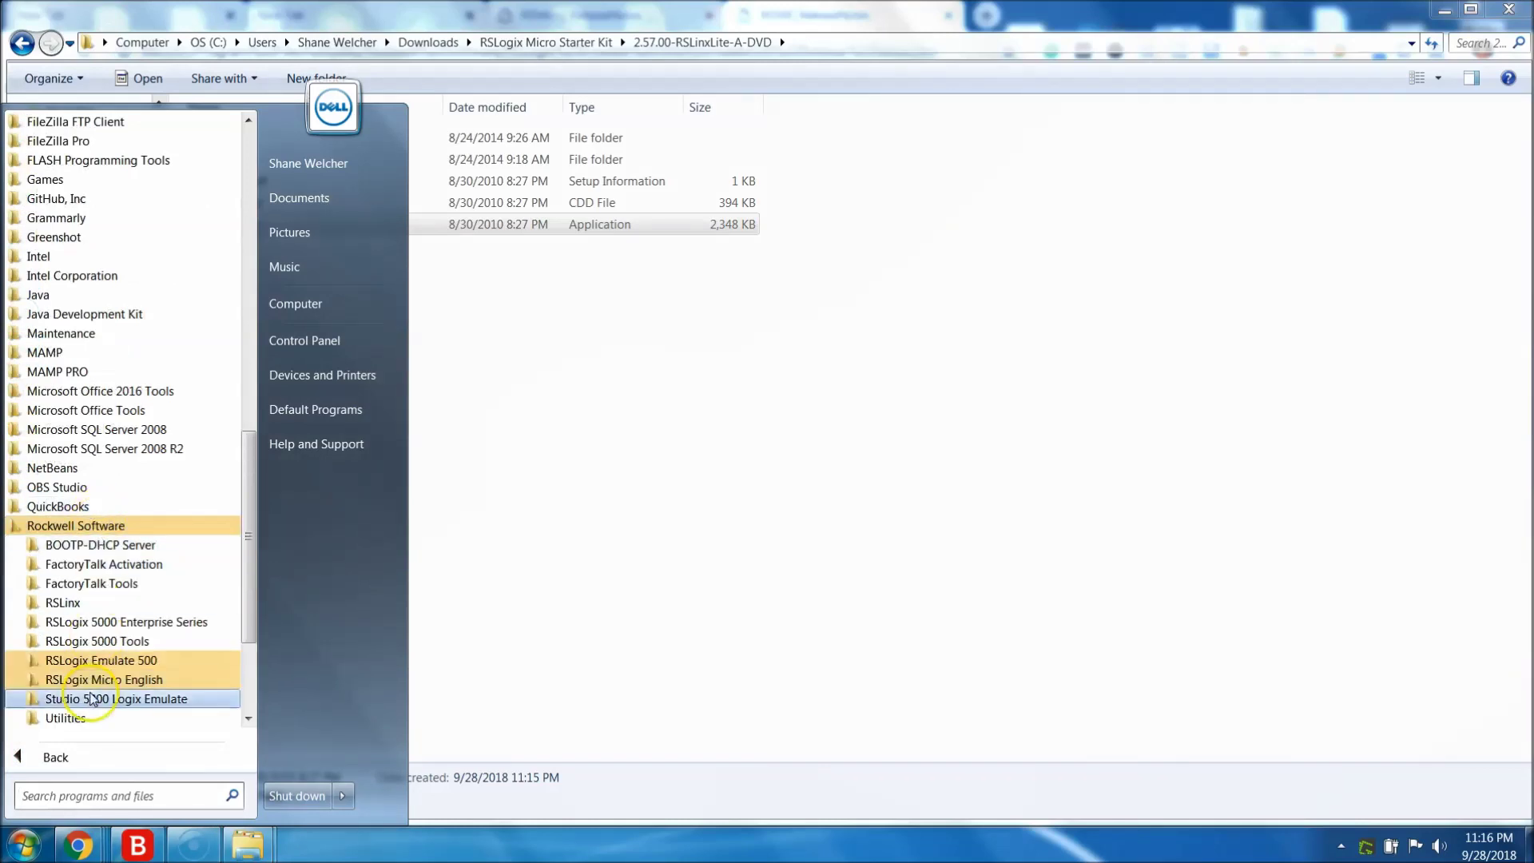
pyautogui.click(100, 679)
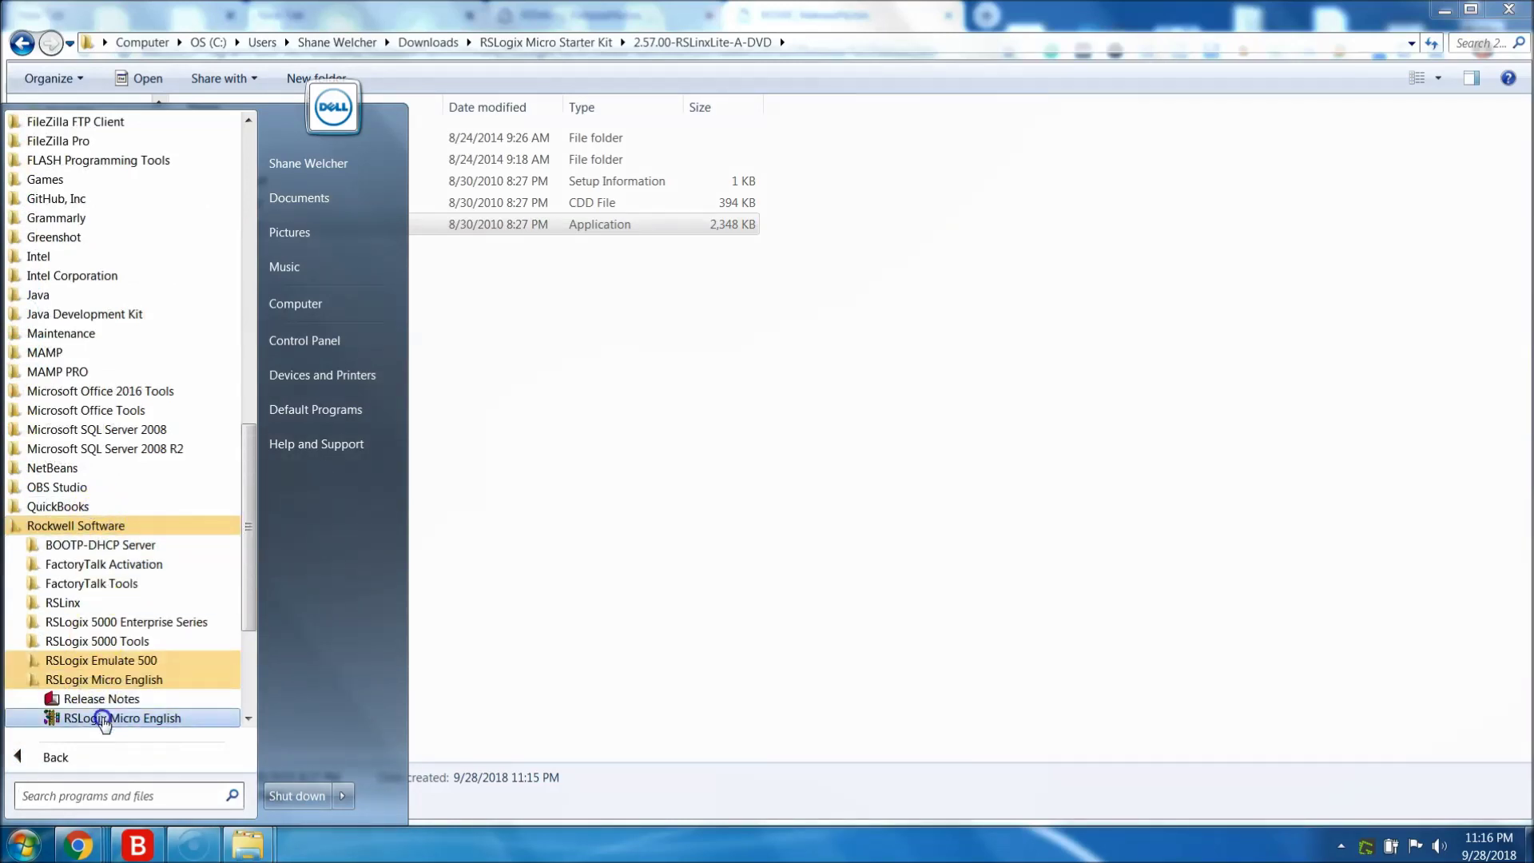
pyautogui.click(103, 719)
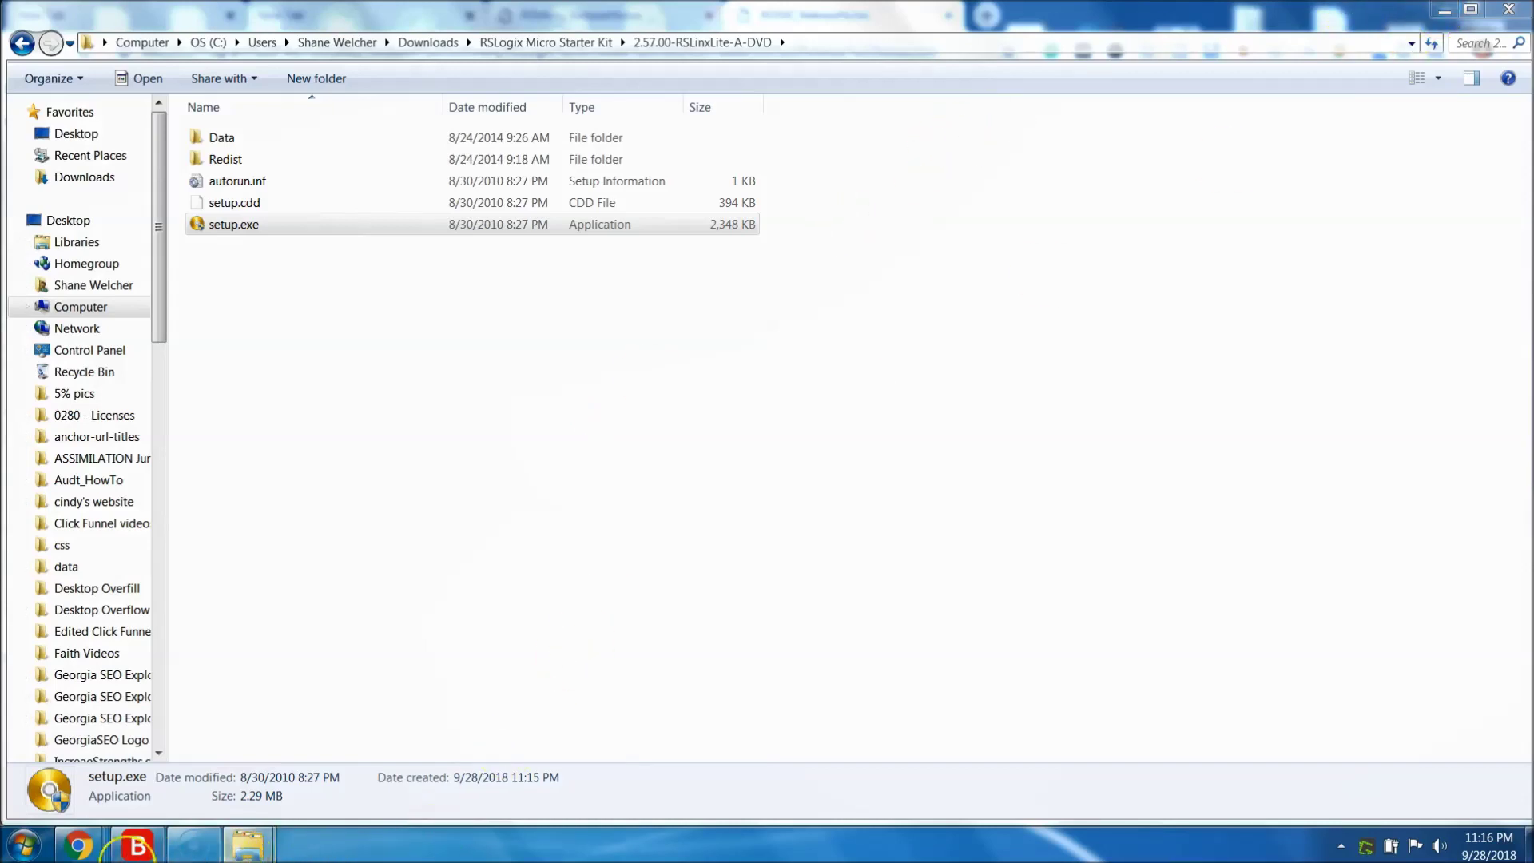
# Close the stray RSLogix Micro Starter Lite window from the taskbar.
pyautogui.click(34, 850)
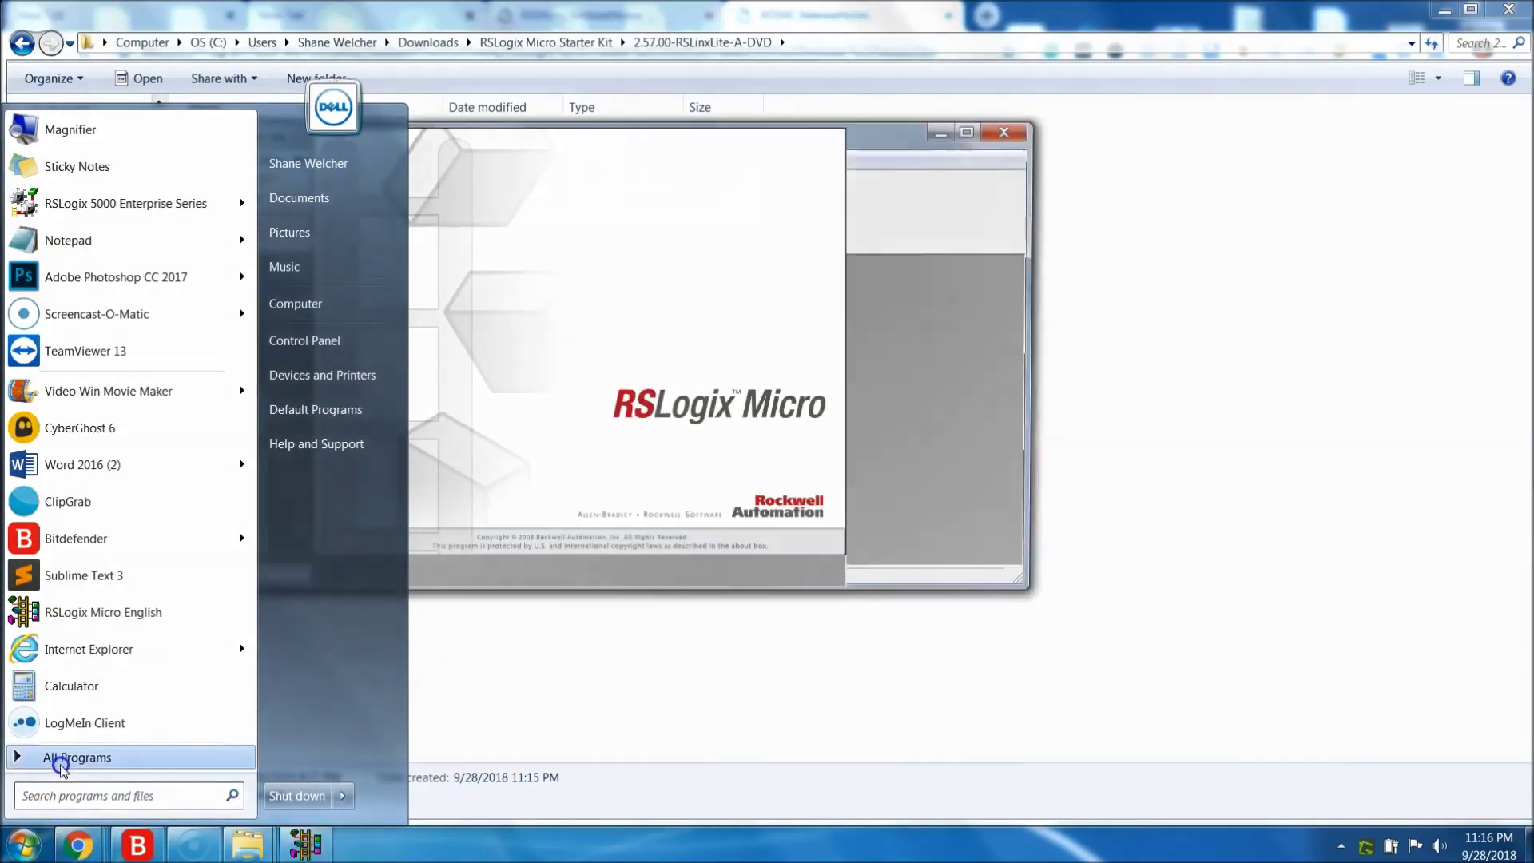
pyautogui.click(58, 765)
pyautogui.click(1055, 438)
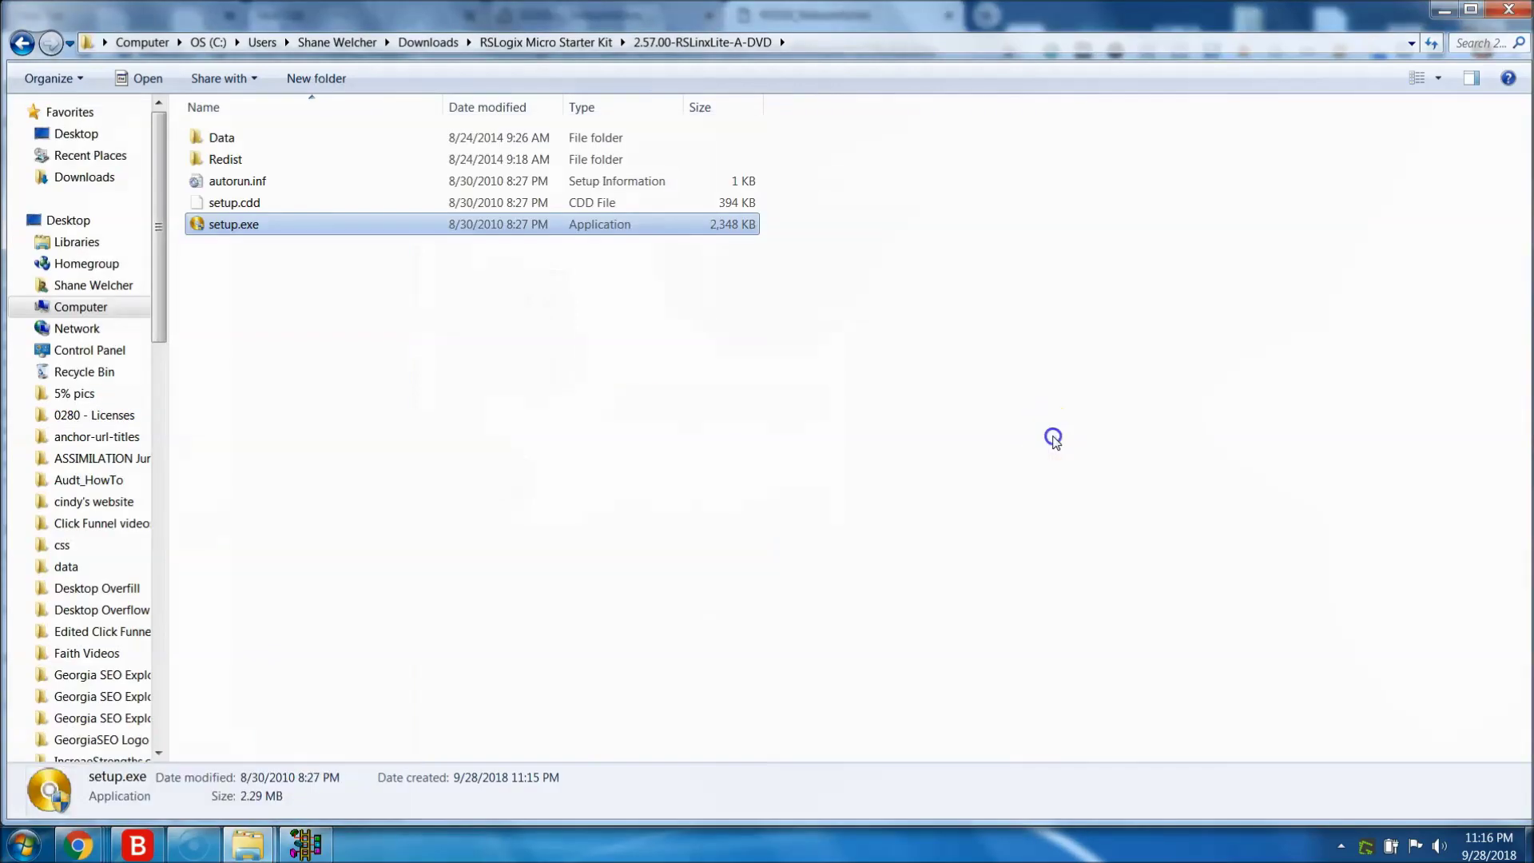
pyautogui.click(323, 839)
pyautogui.click(1008, 132)
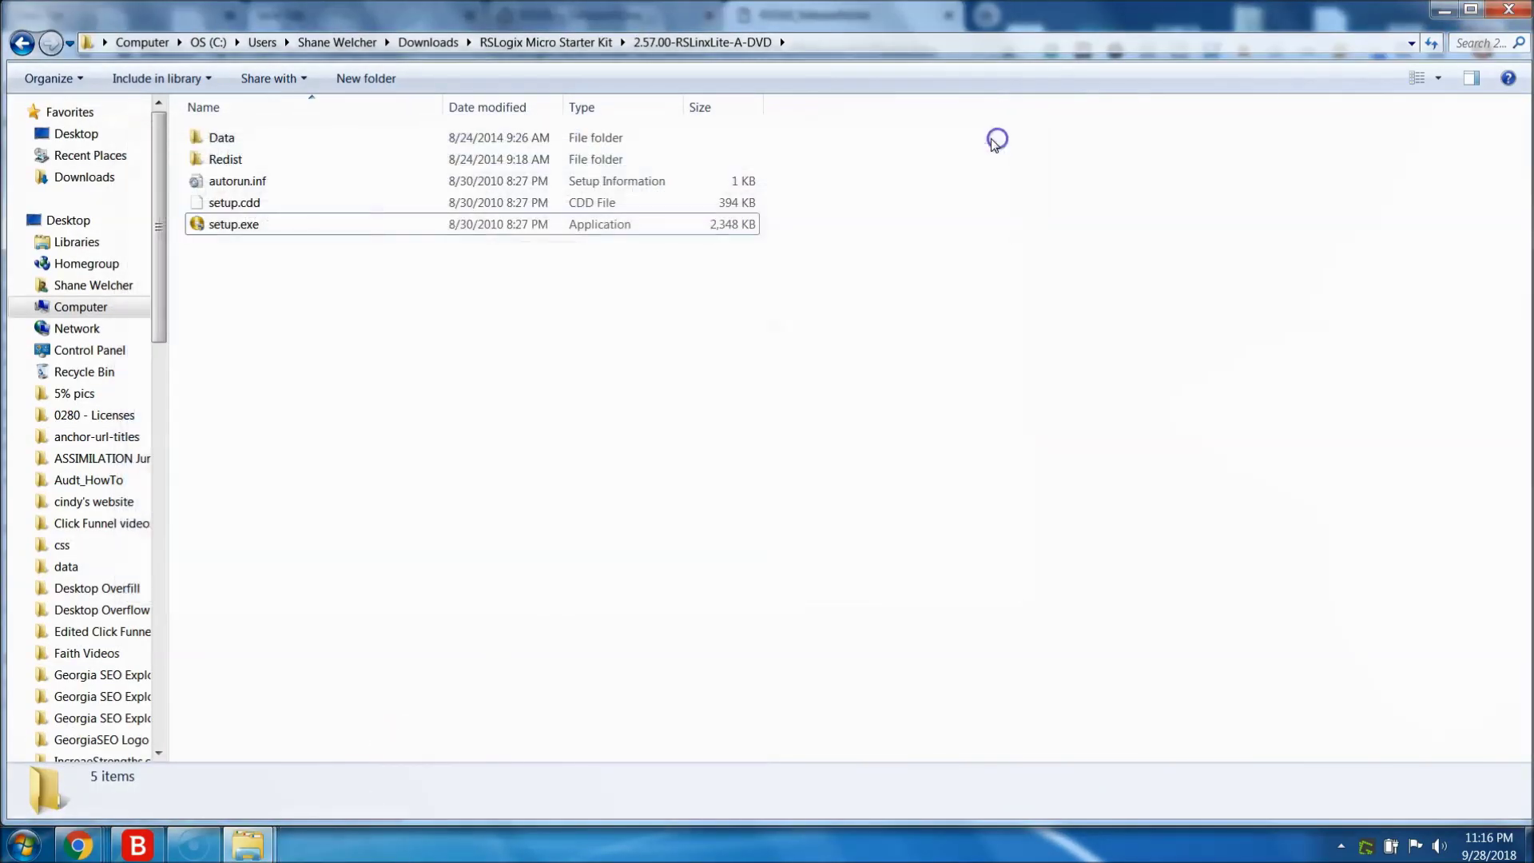
# Relaunch RSLogix Micro English from Rockwell Software in the Start menu.
pyautogui.click(19, 846)
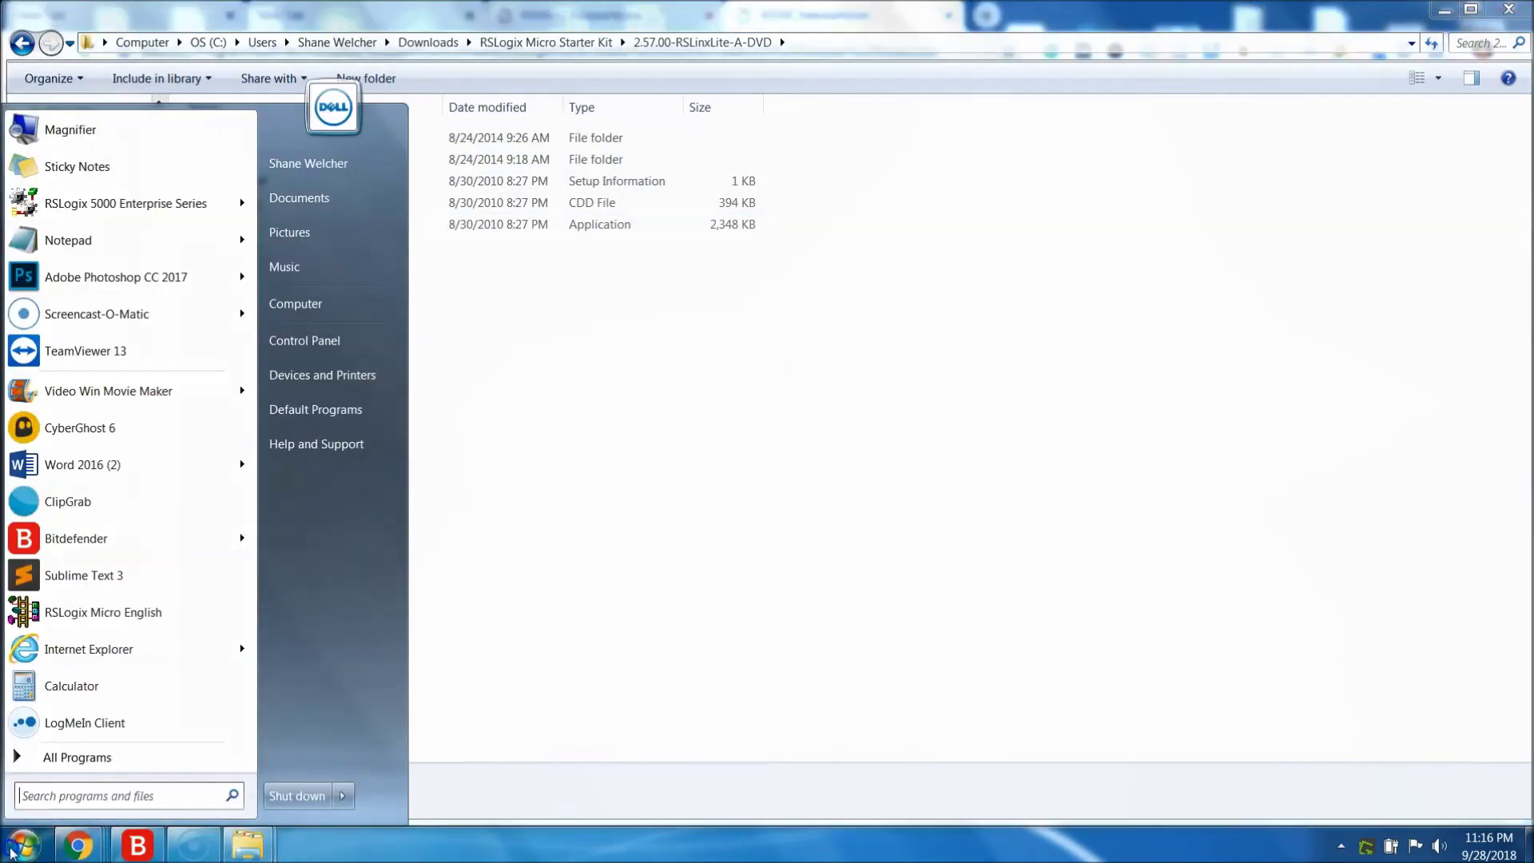
pyautogui.click(102, 752)
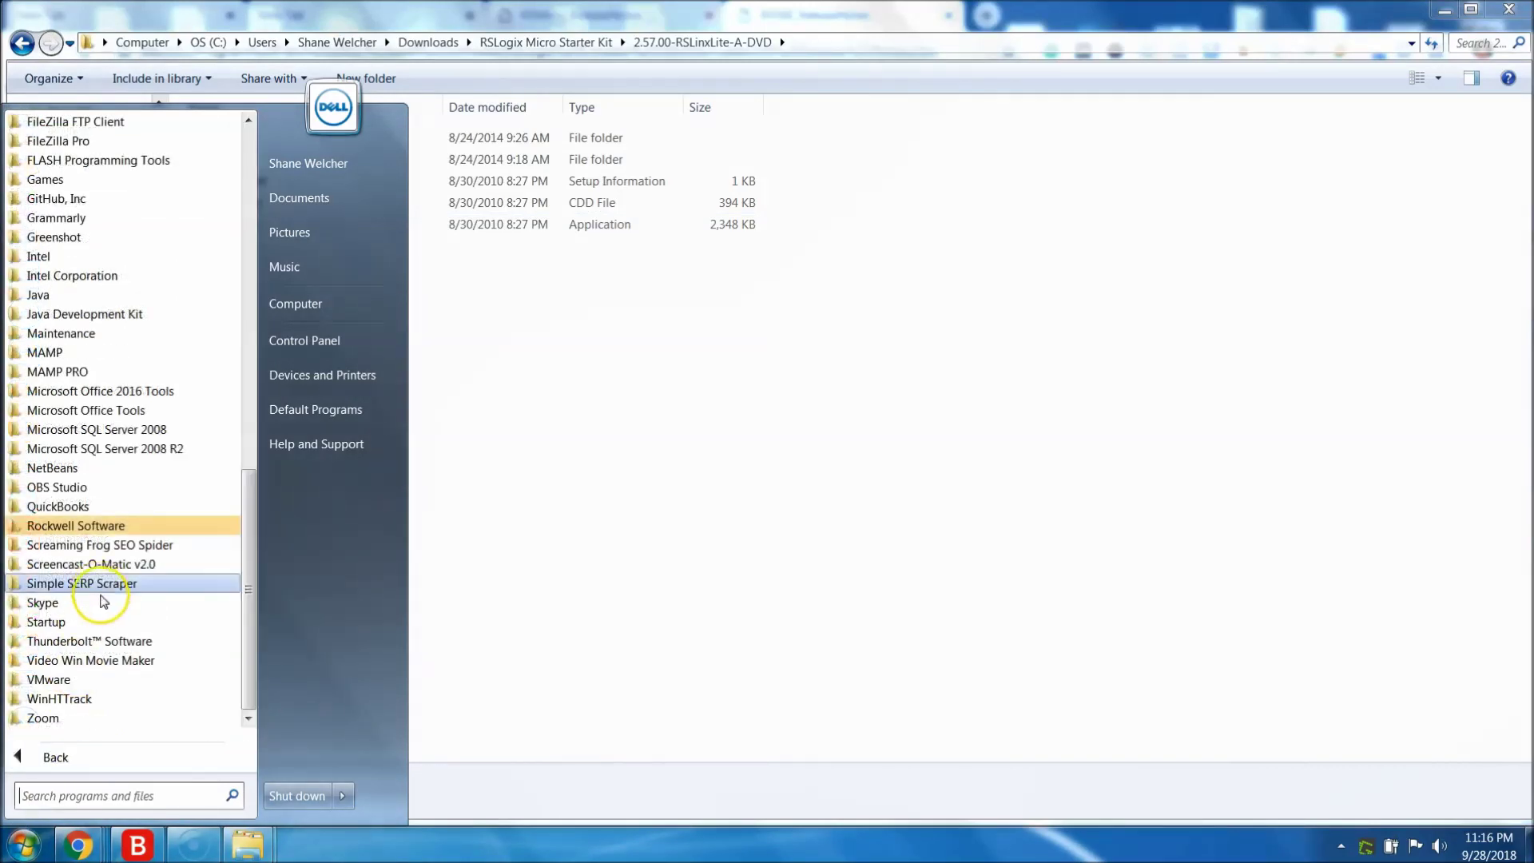
pyautogui.click(110, 527)
pyautogui.click(114, 679)
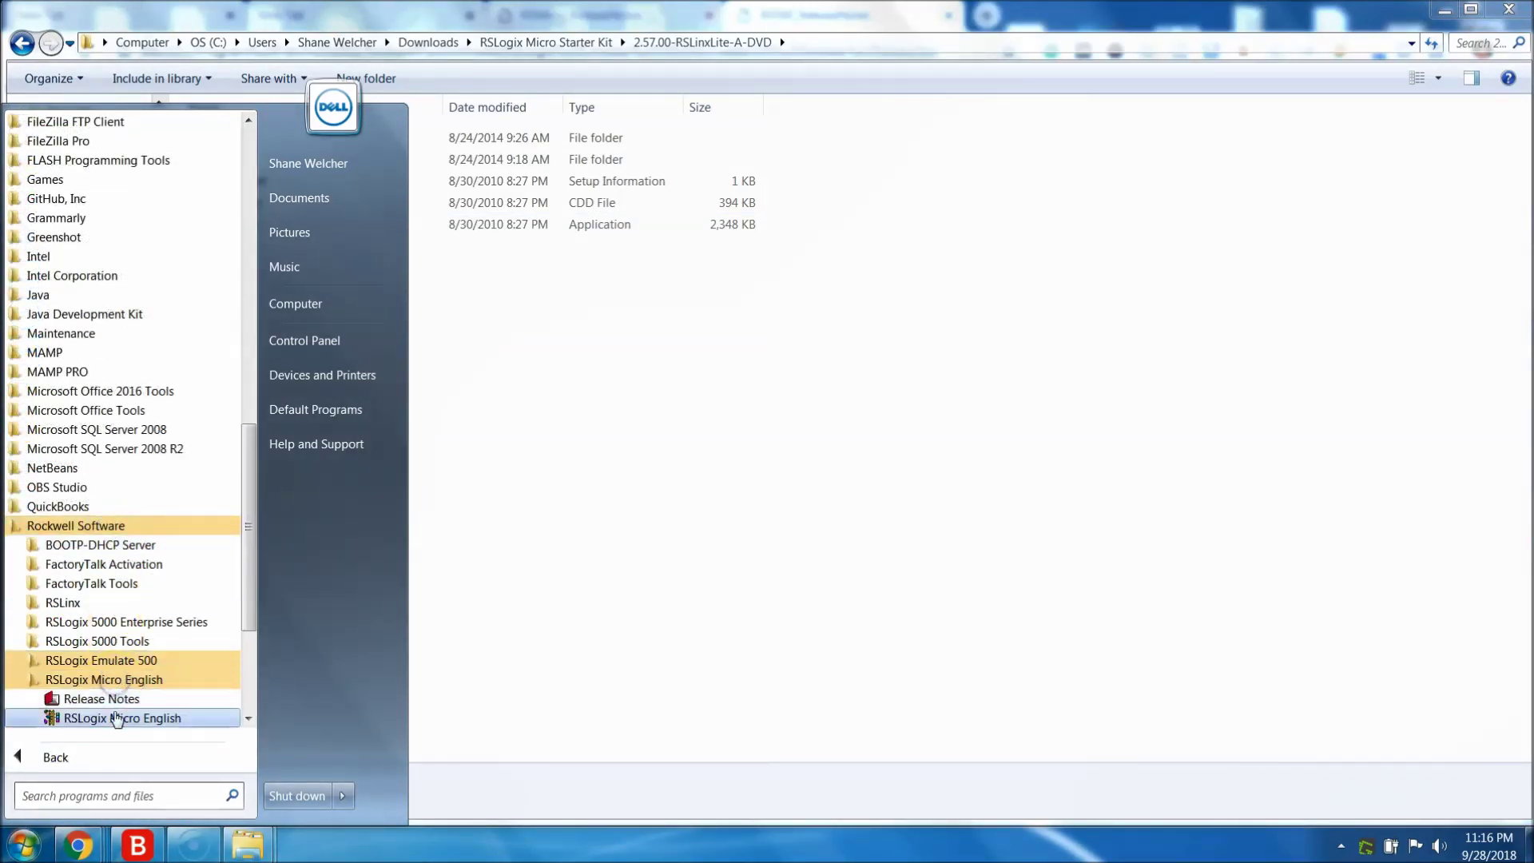
pyautogui.click(116, 718)
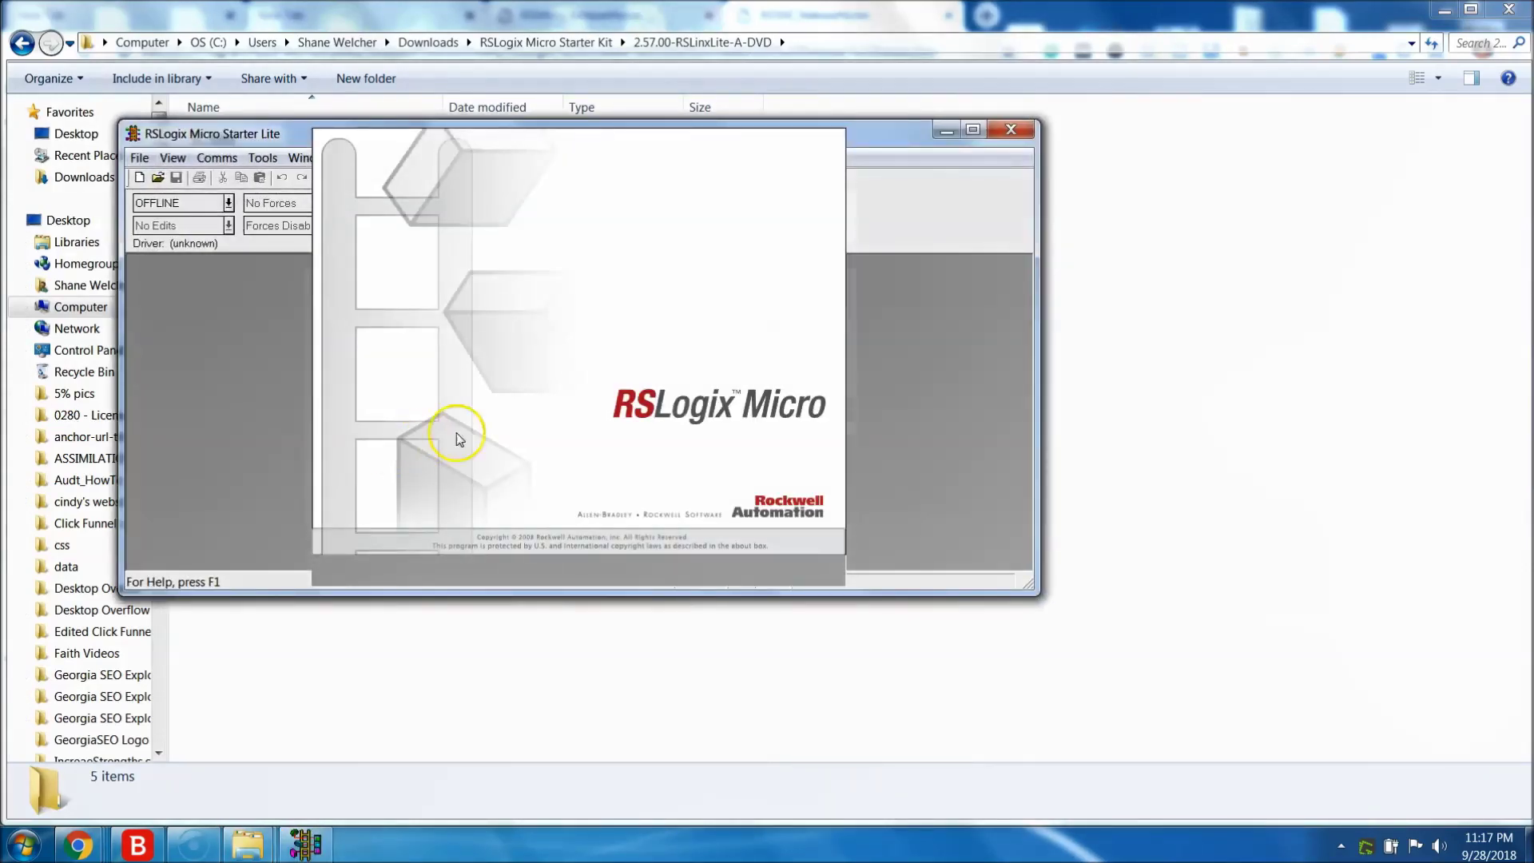
# Maximize the RSLogix window and view the About RSLogix Micro dialog.
pyautogui.click(973, 132)
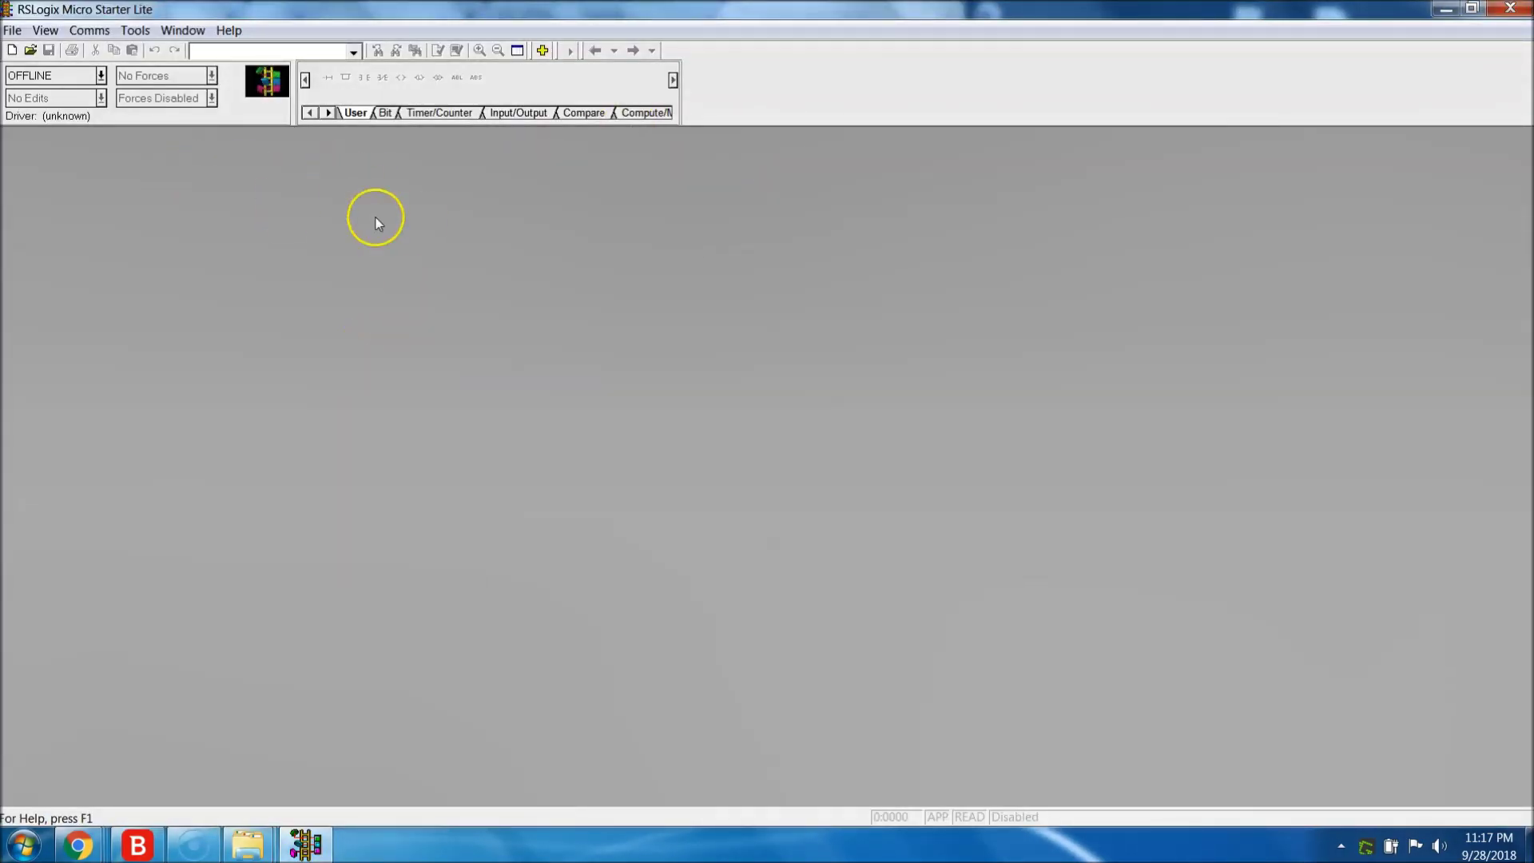
pyautogui.click(229, 30)
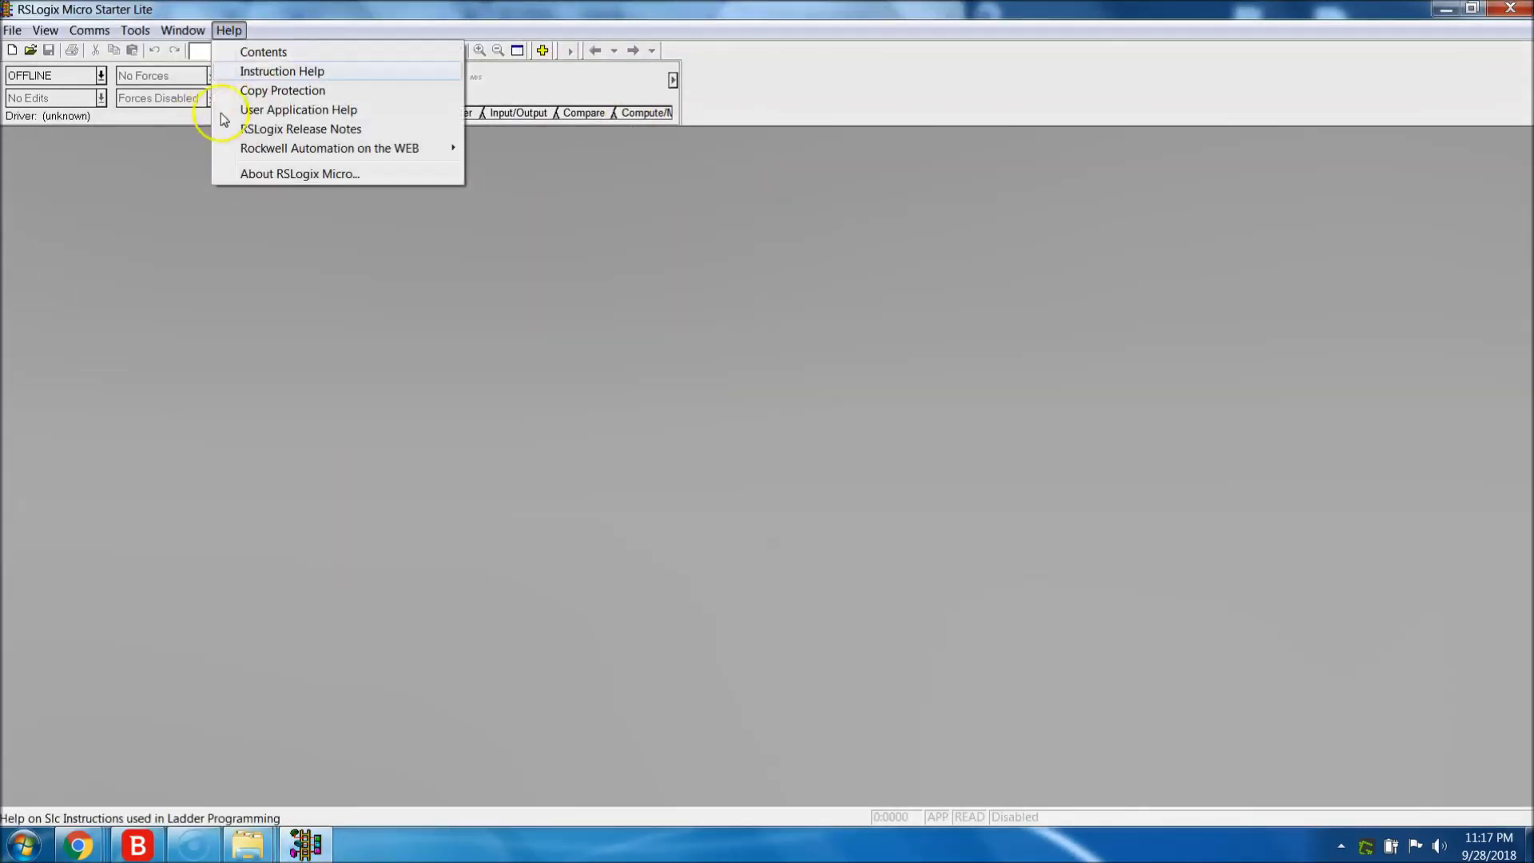
pyautogui.click(259, 179)
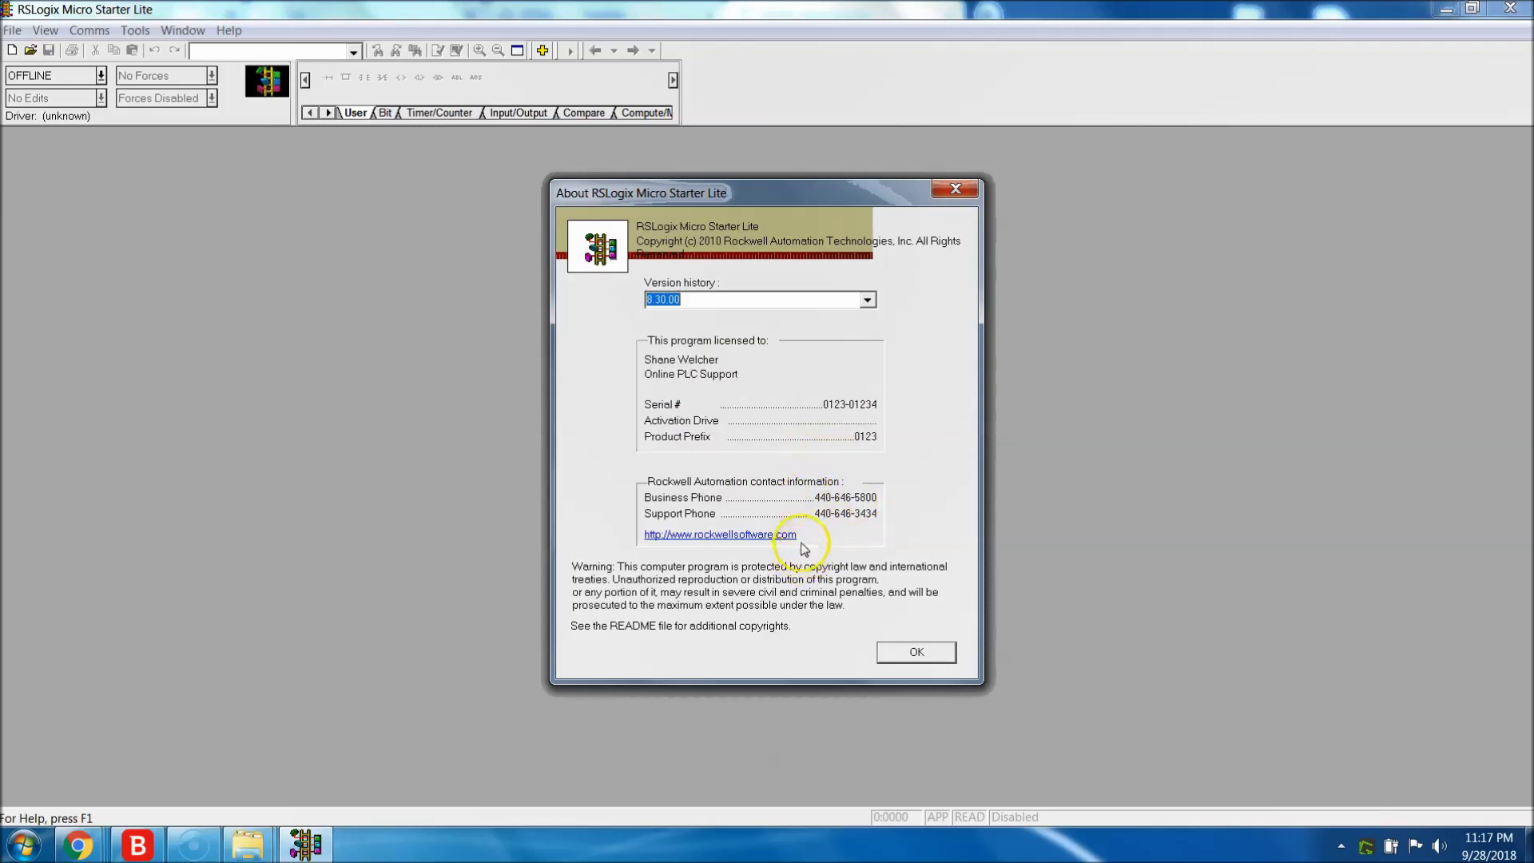
pyautogui.click(953, 190)
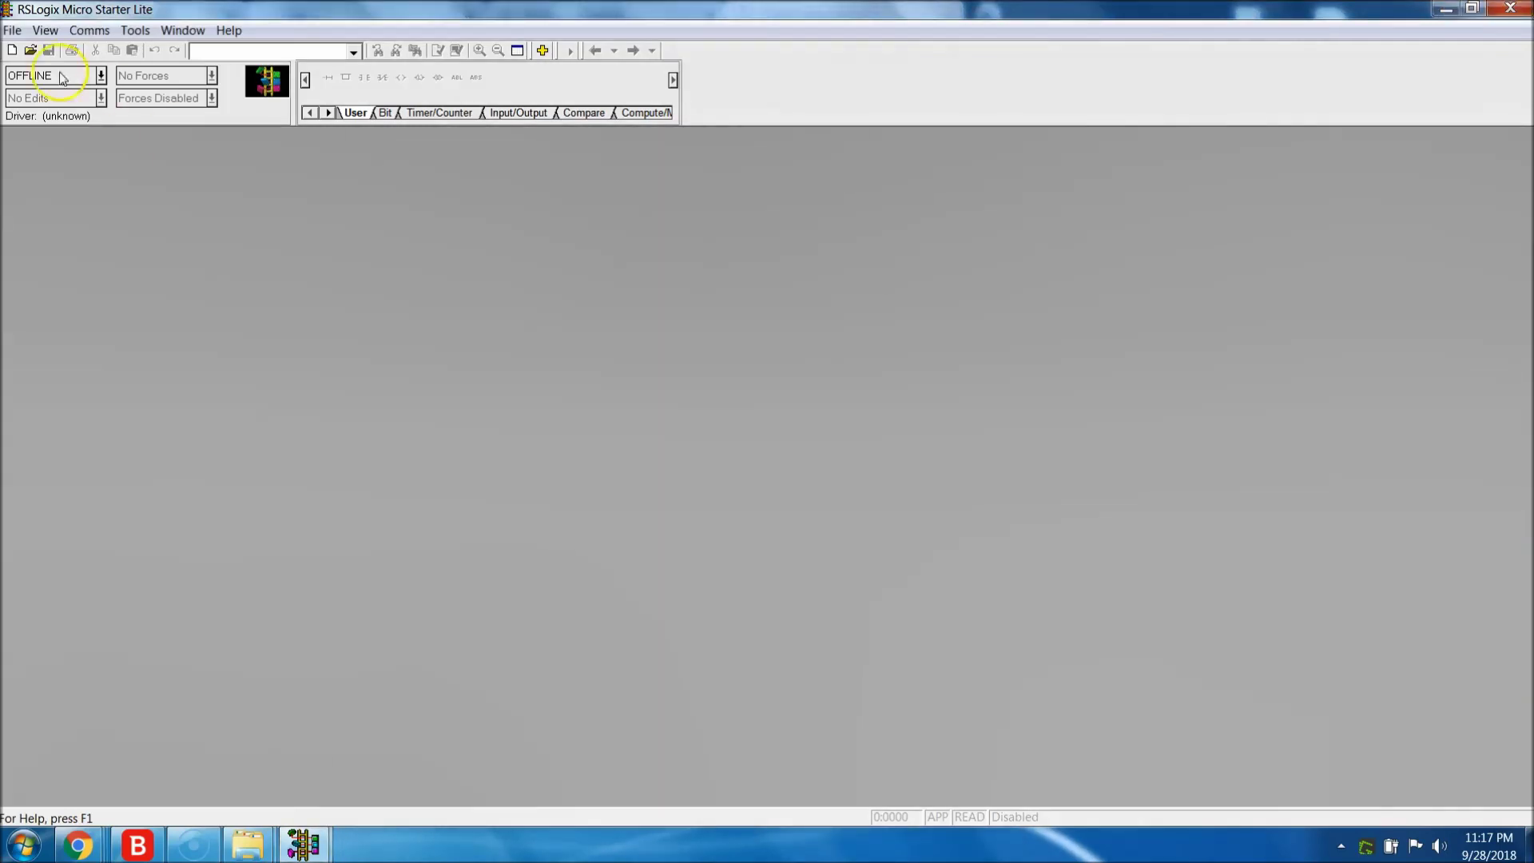
# Check the version history showing 8.30.00, Build 16, then close the About dialog.
pyautogui.click(227, 30)
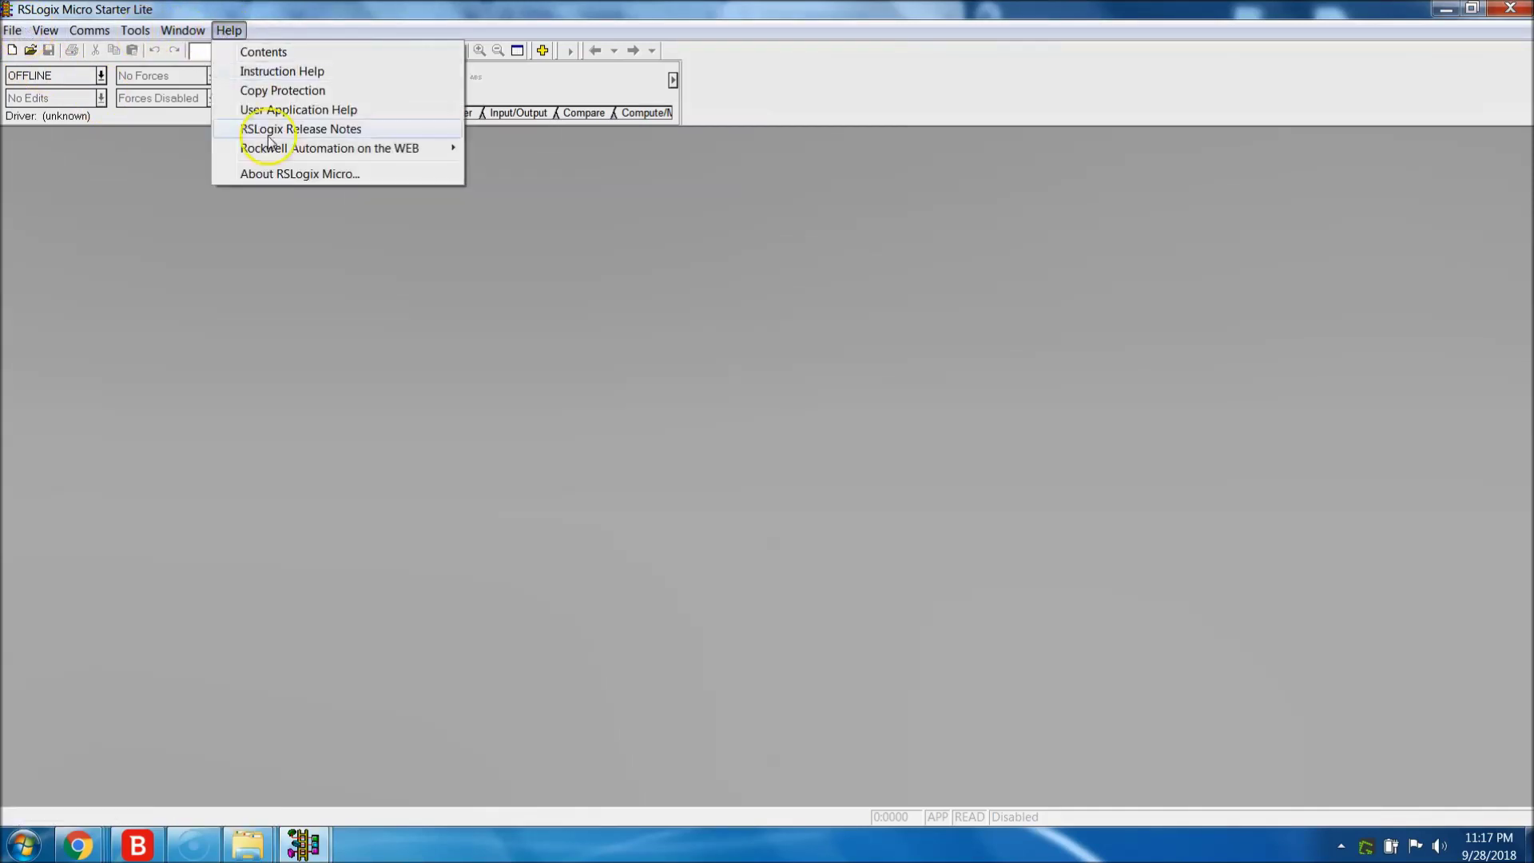
pyautogui.click(286, 177)
pyautogui.click(867, 300)
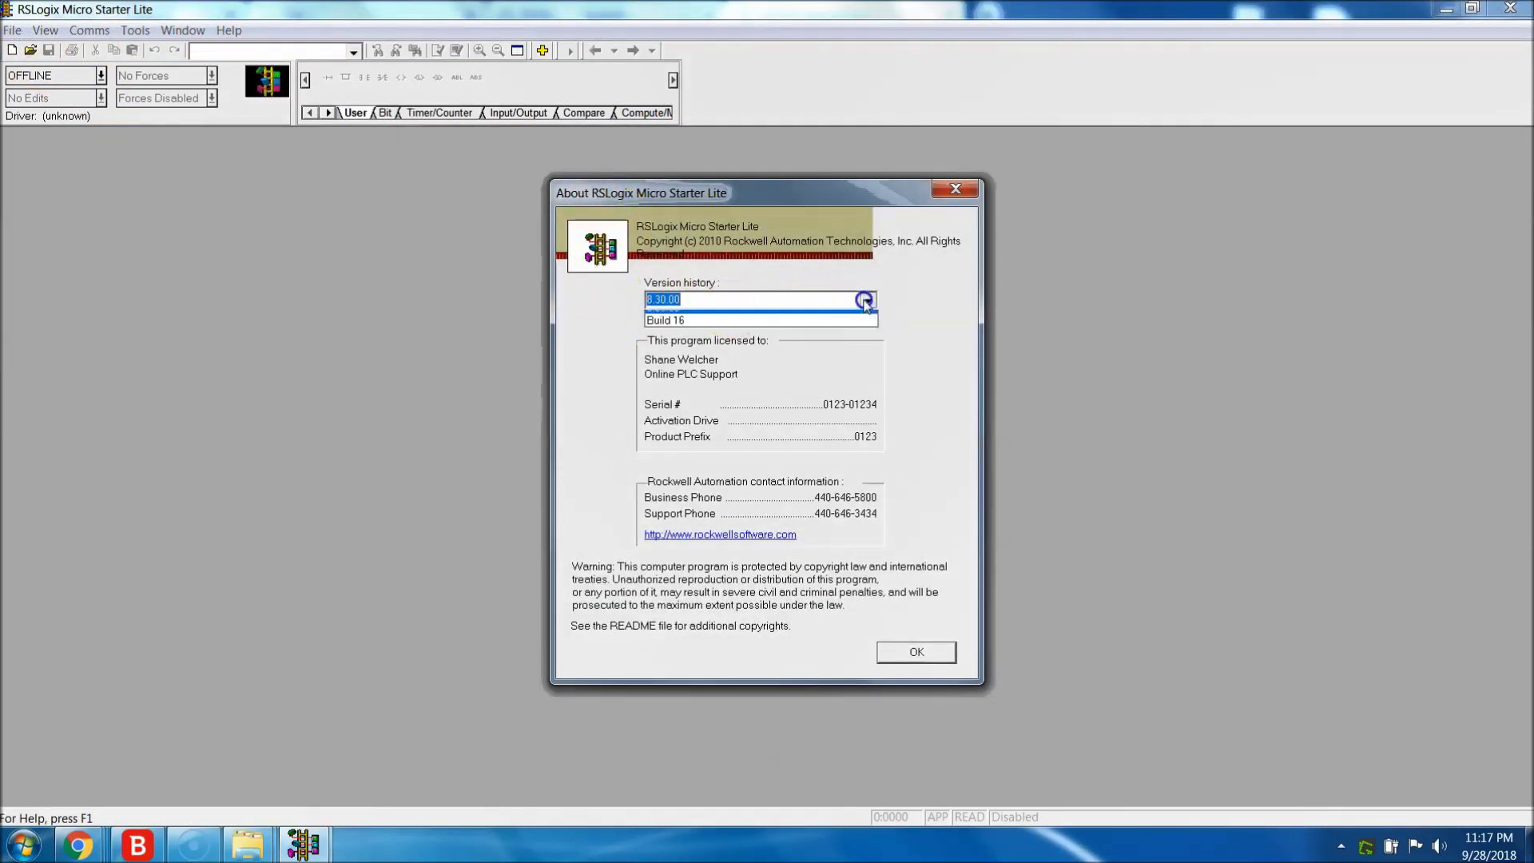
pyautogui.click(569, 316)
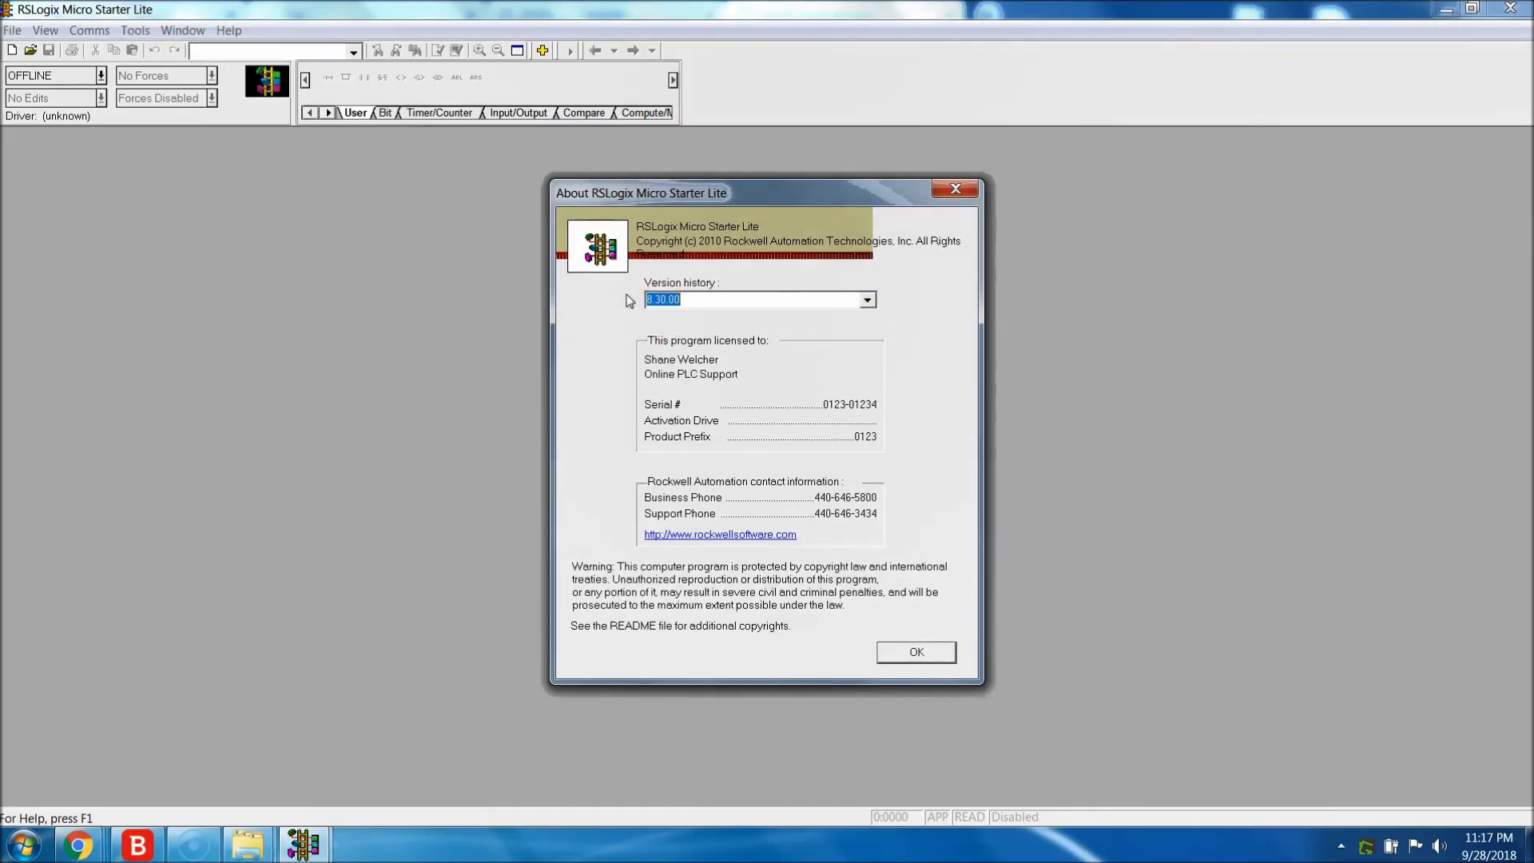
pyautogui.press('Escape')
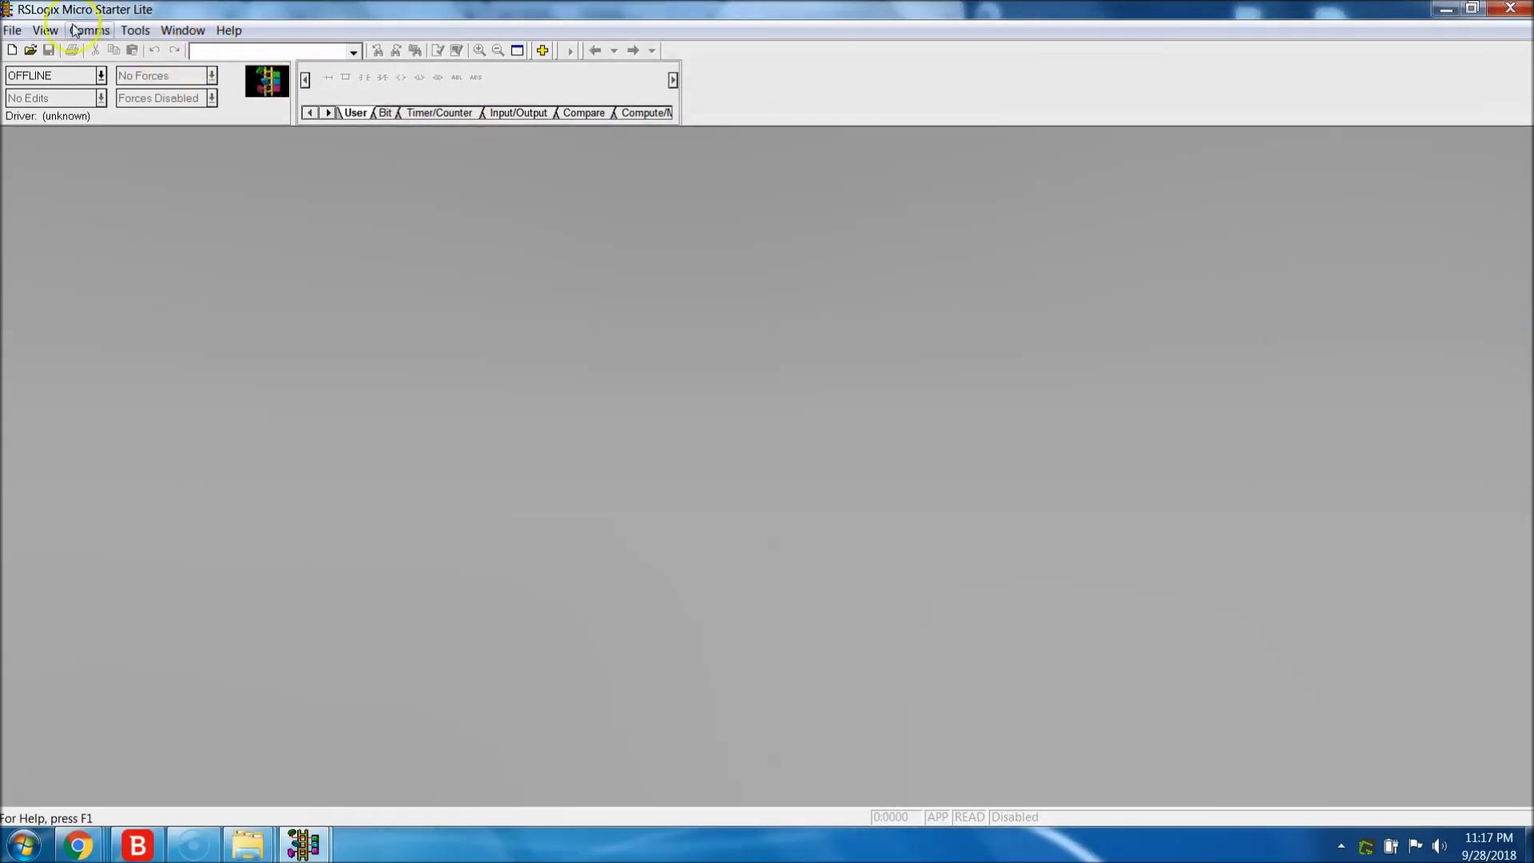
# Create a new project with the MicroLogix 1100 Series A processor via File > New.
pyautogui.click(12, 30)
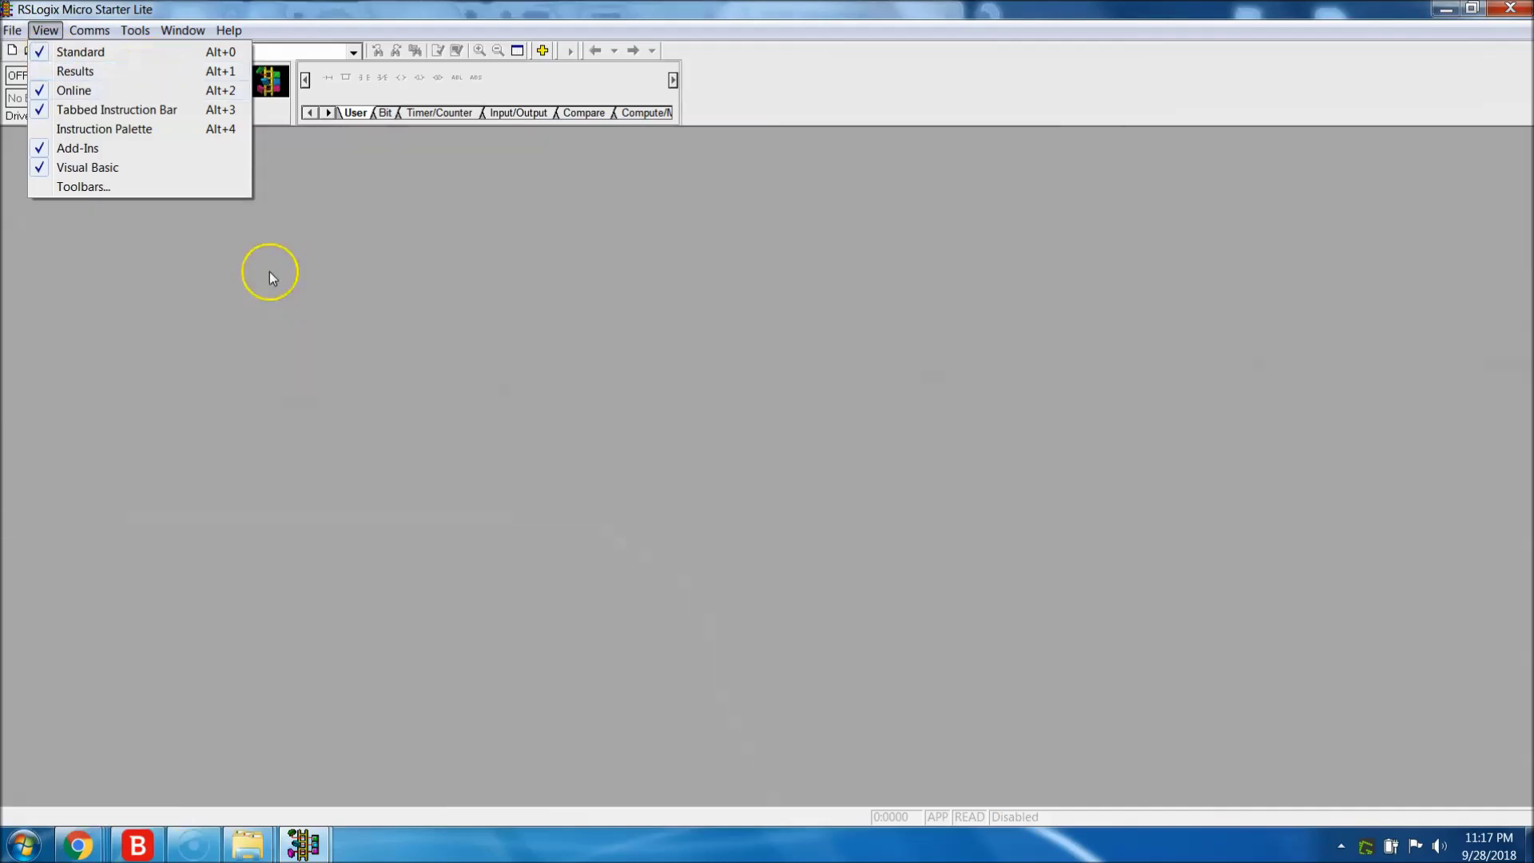
pyautogui.click(13, 117)
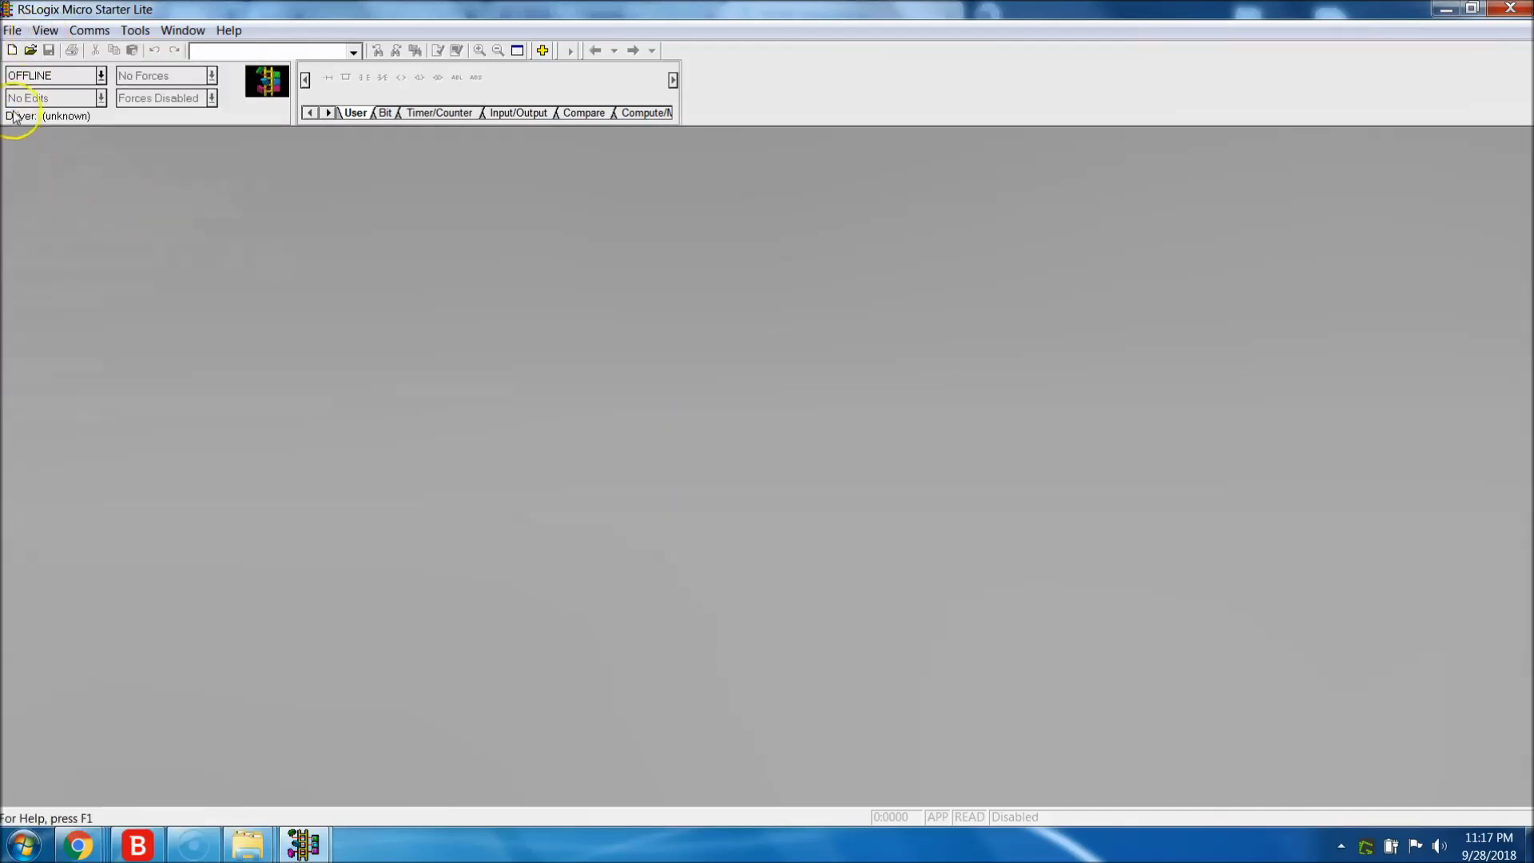
pyautogui.click(12, 30)
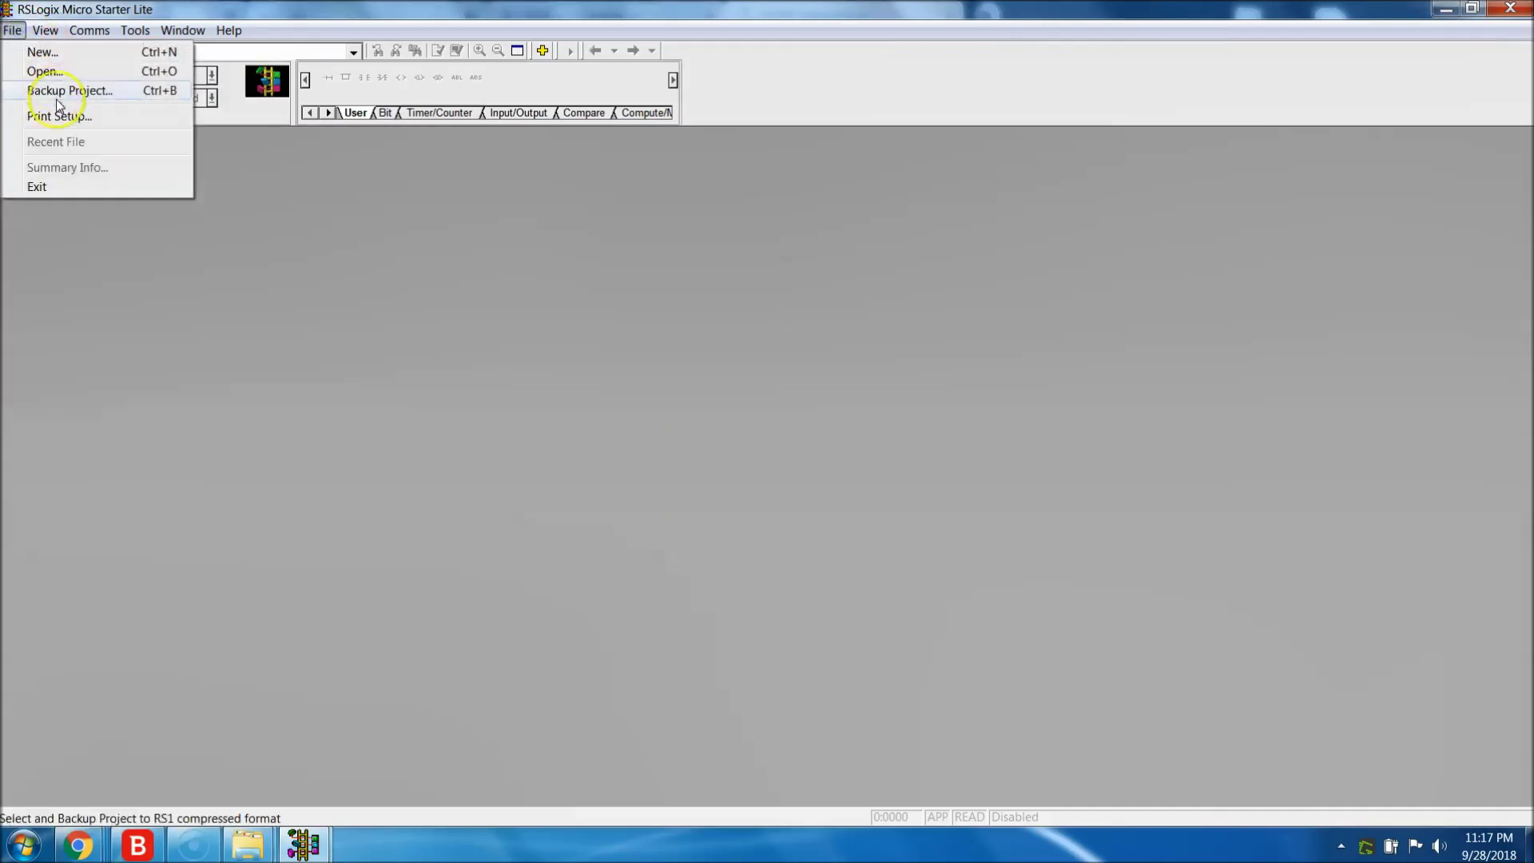
pyautogui.click(54, 59)
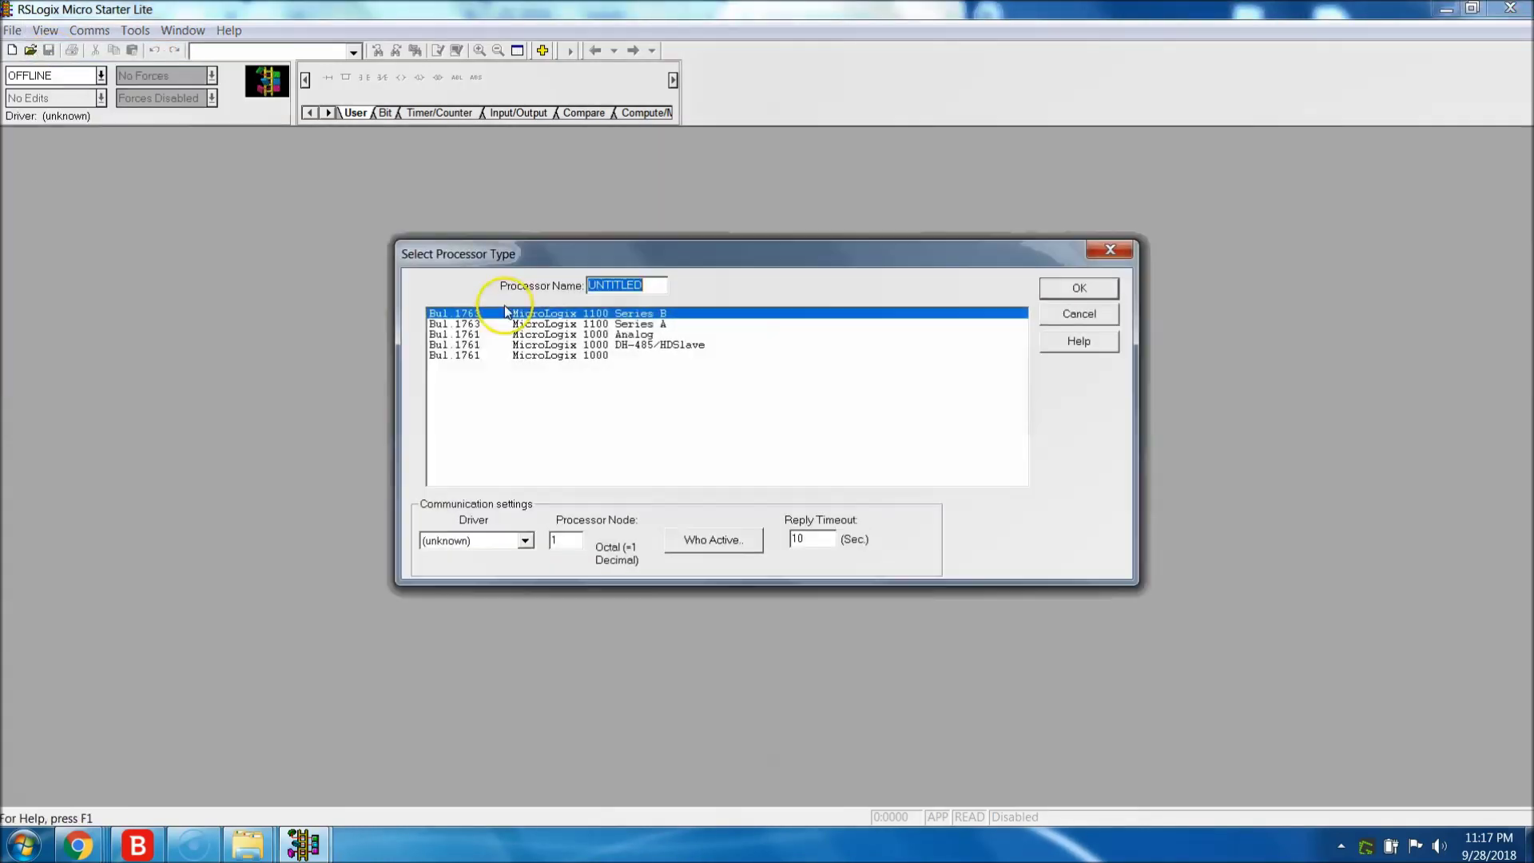
pyautogui.click(599, 324)
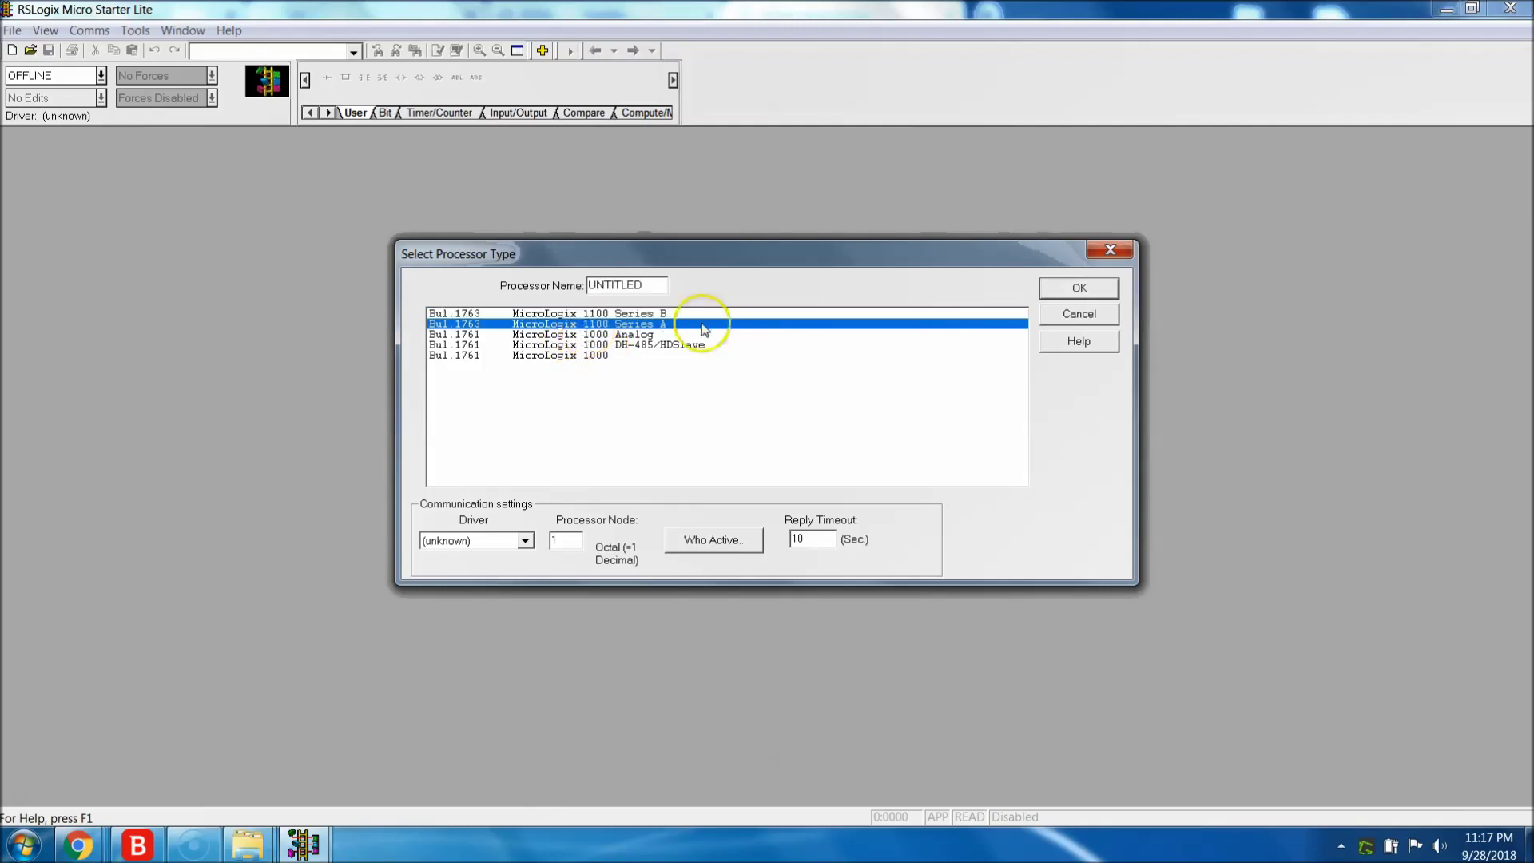
pyautogui.click(1079, 290)
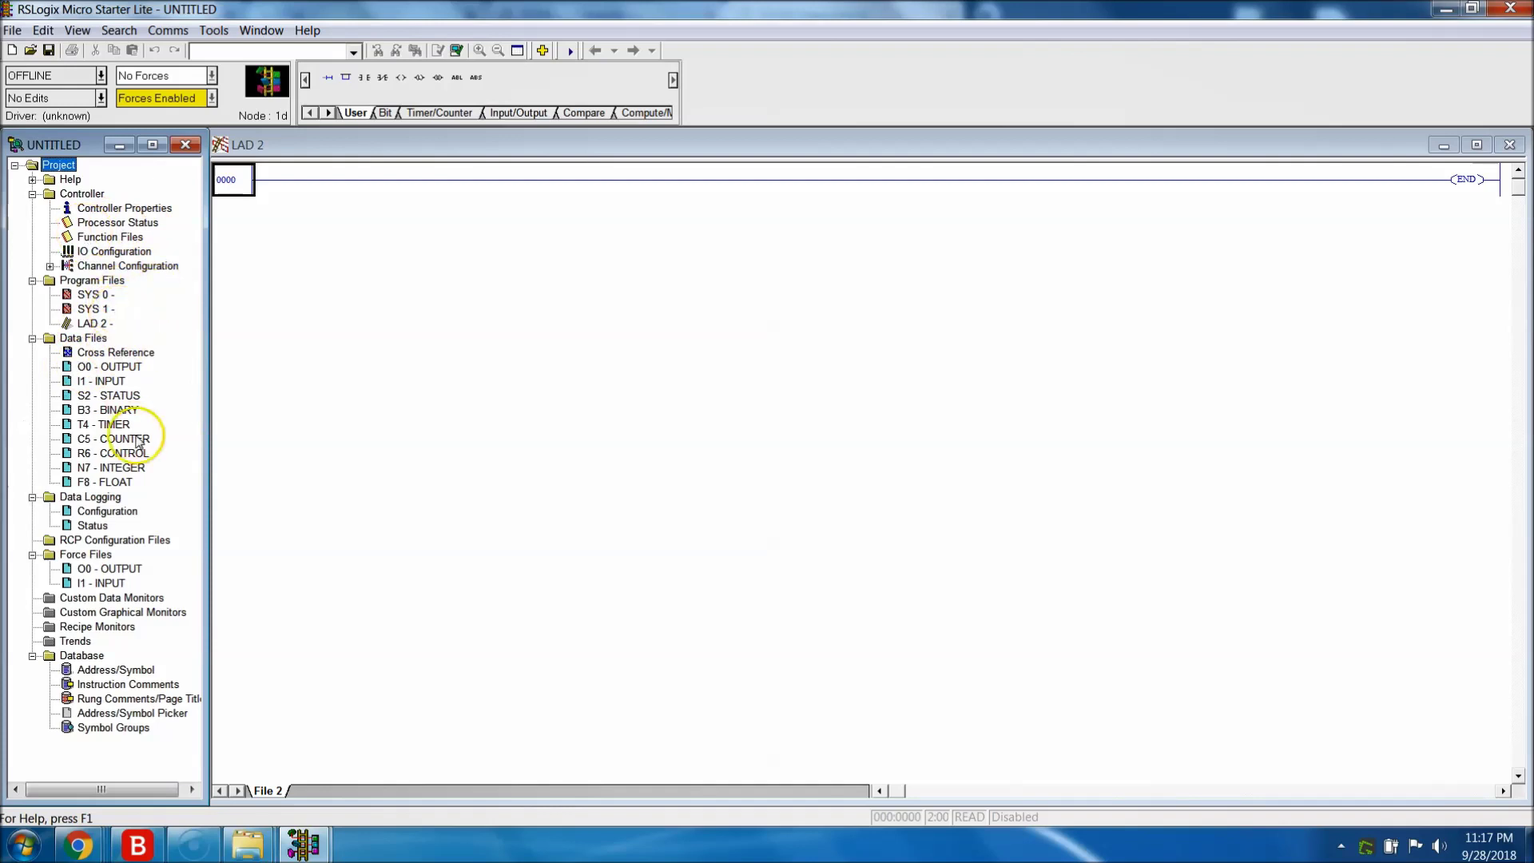
# Launch RSLogix Emulate 500 from the Start menu and dismiss its We032 registry error.
pyautogui.click(50, 266)
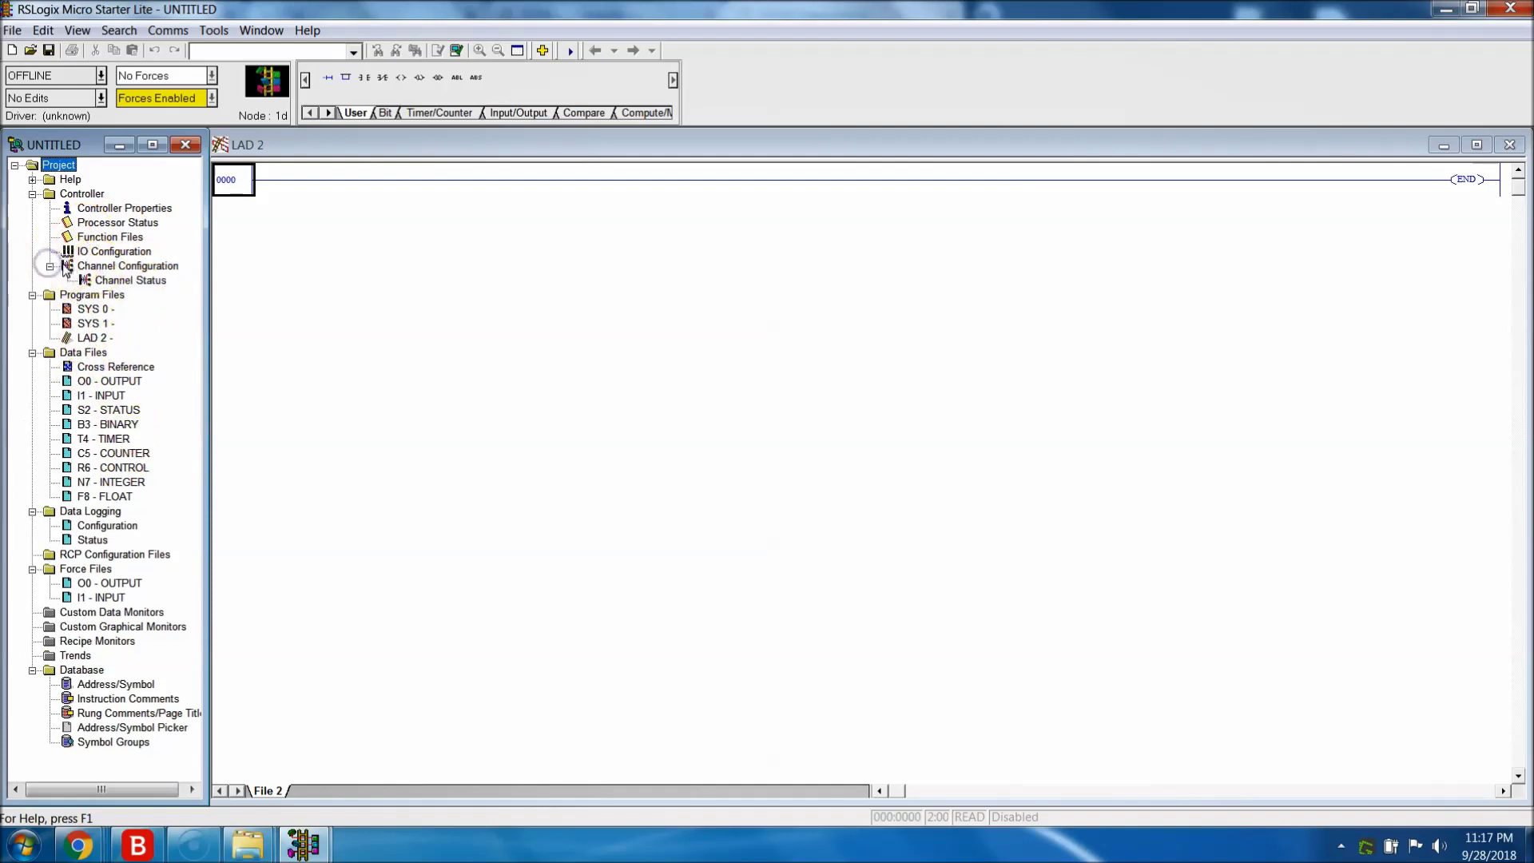
pyautogui.click(49, 266)
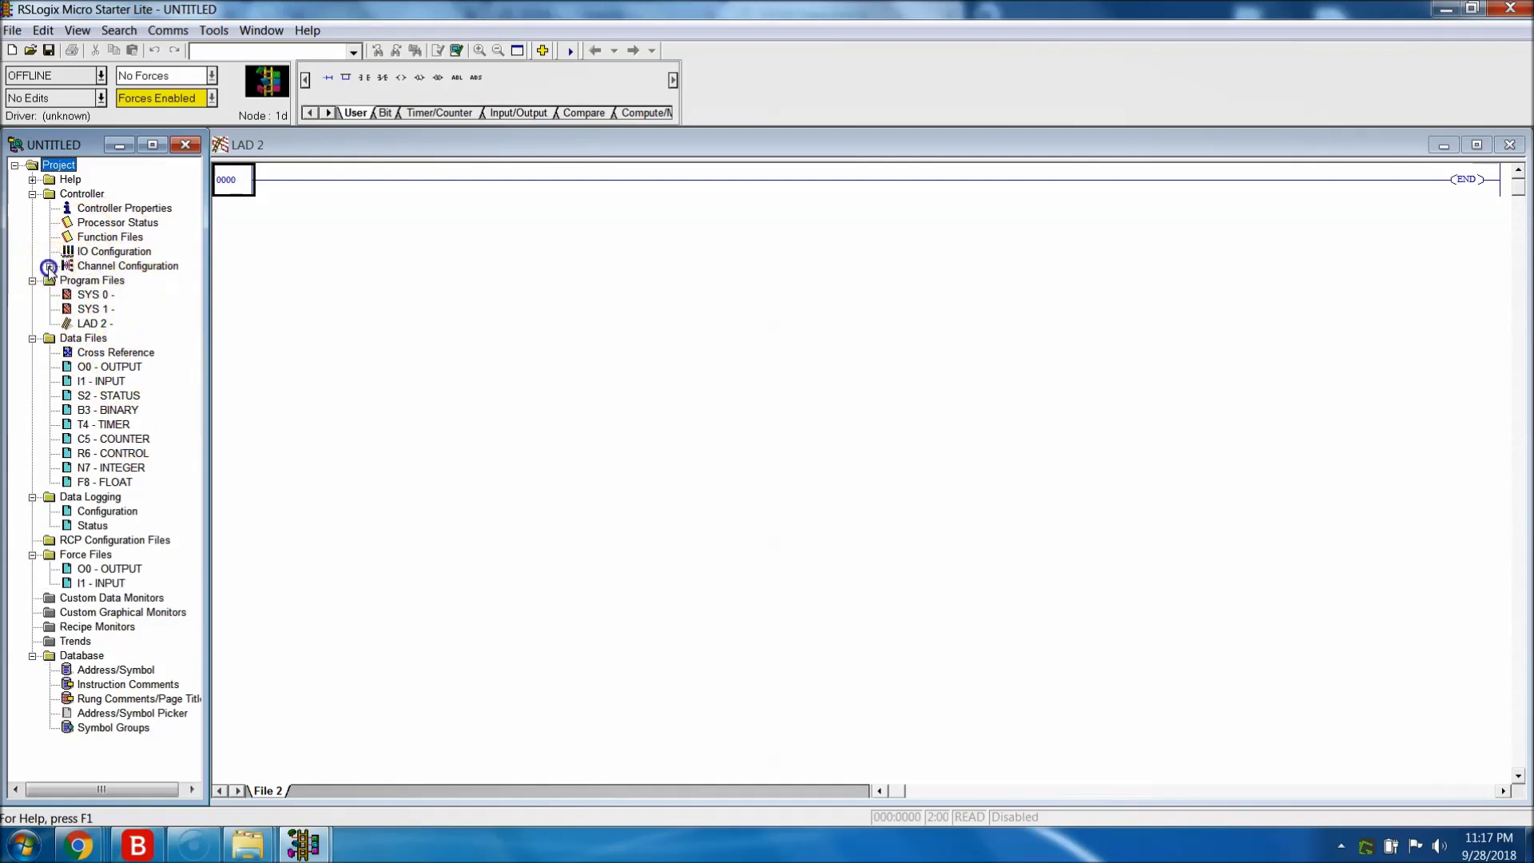
pyautogui.click(24, 845)
pyautogui.click(80, 757)
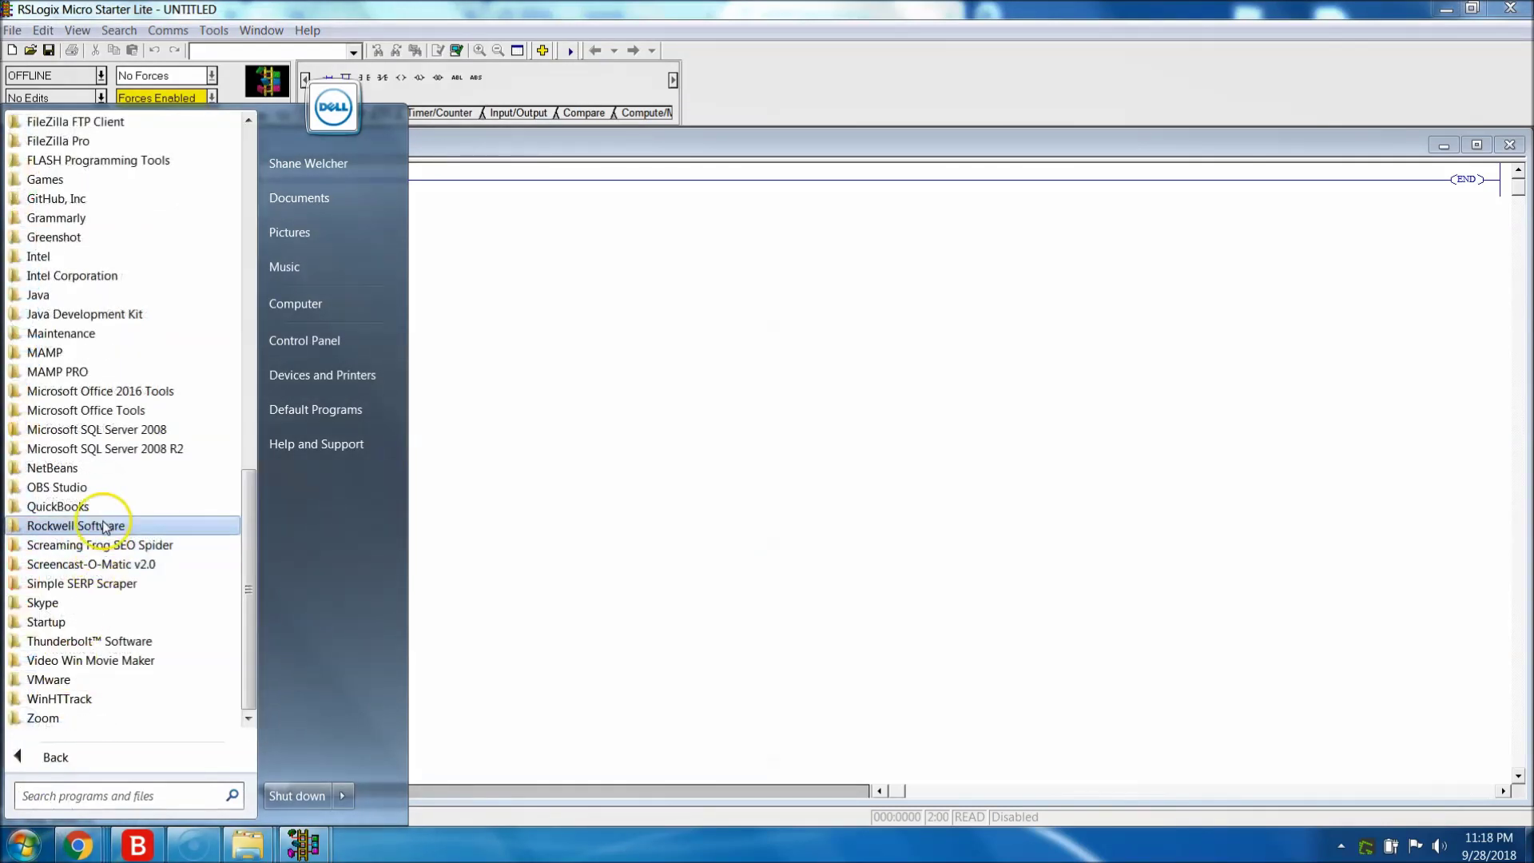
pyautogui.click(103, 525)
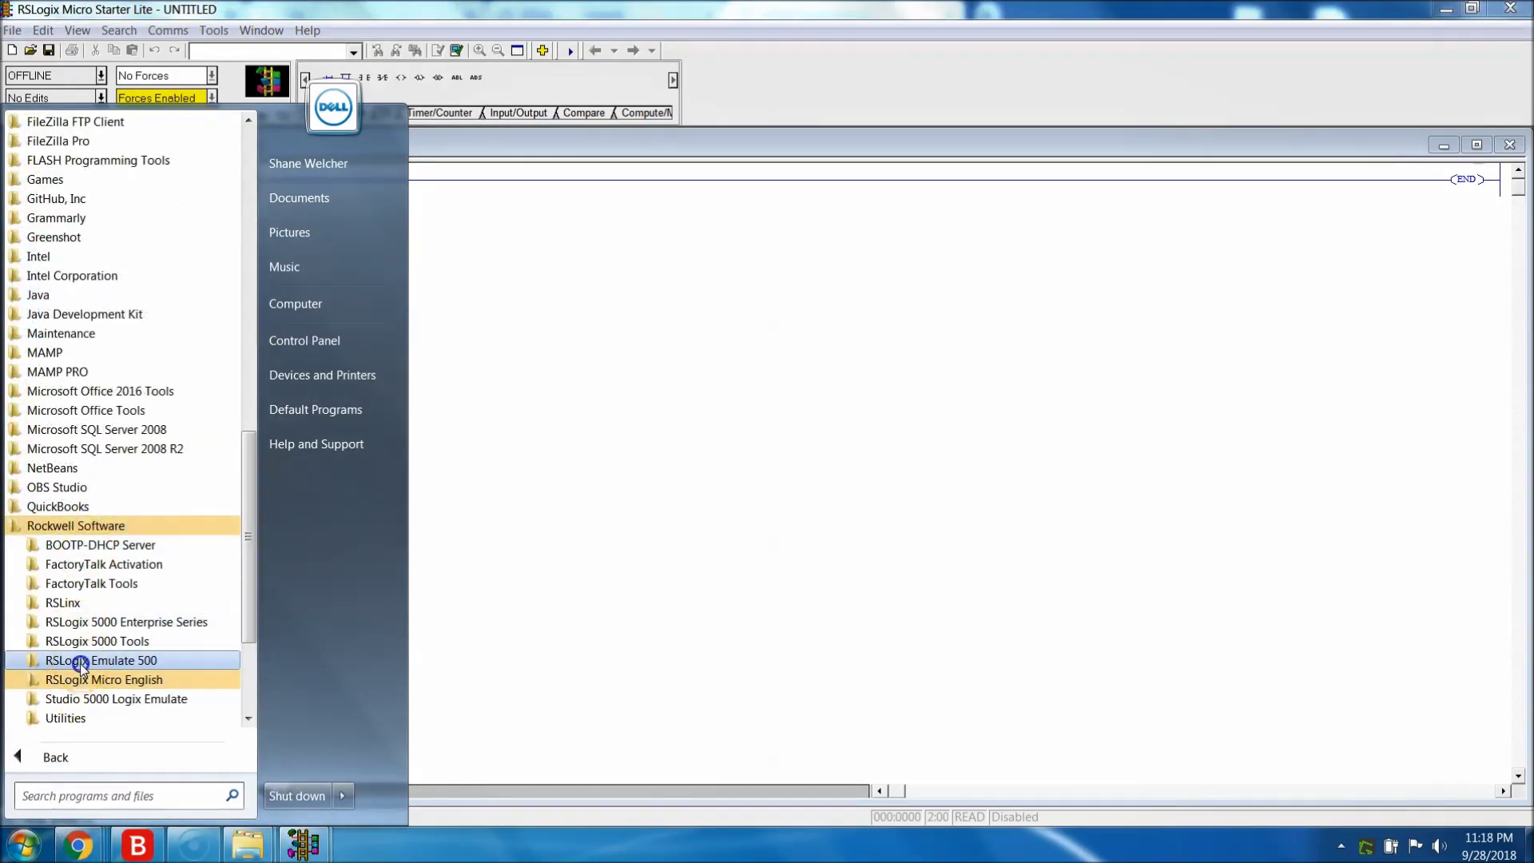
pyautogui.click(80, 660)
pyautogui.click(88, 715)
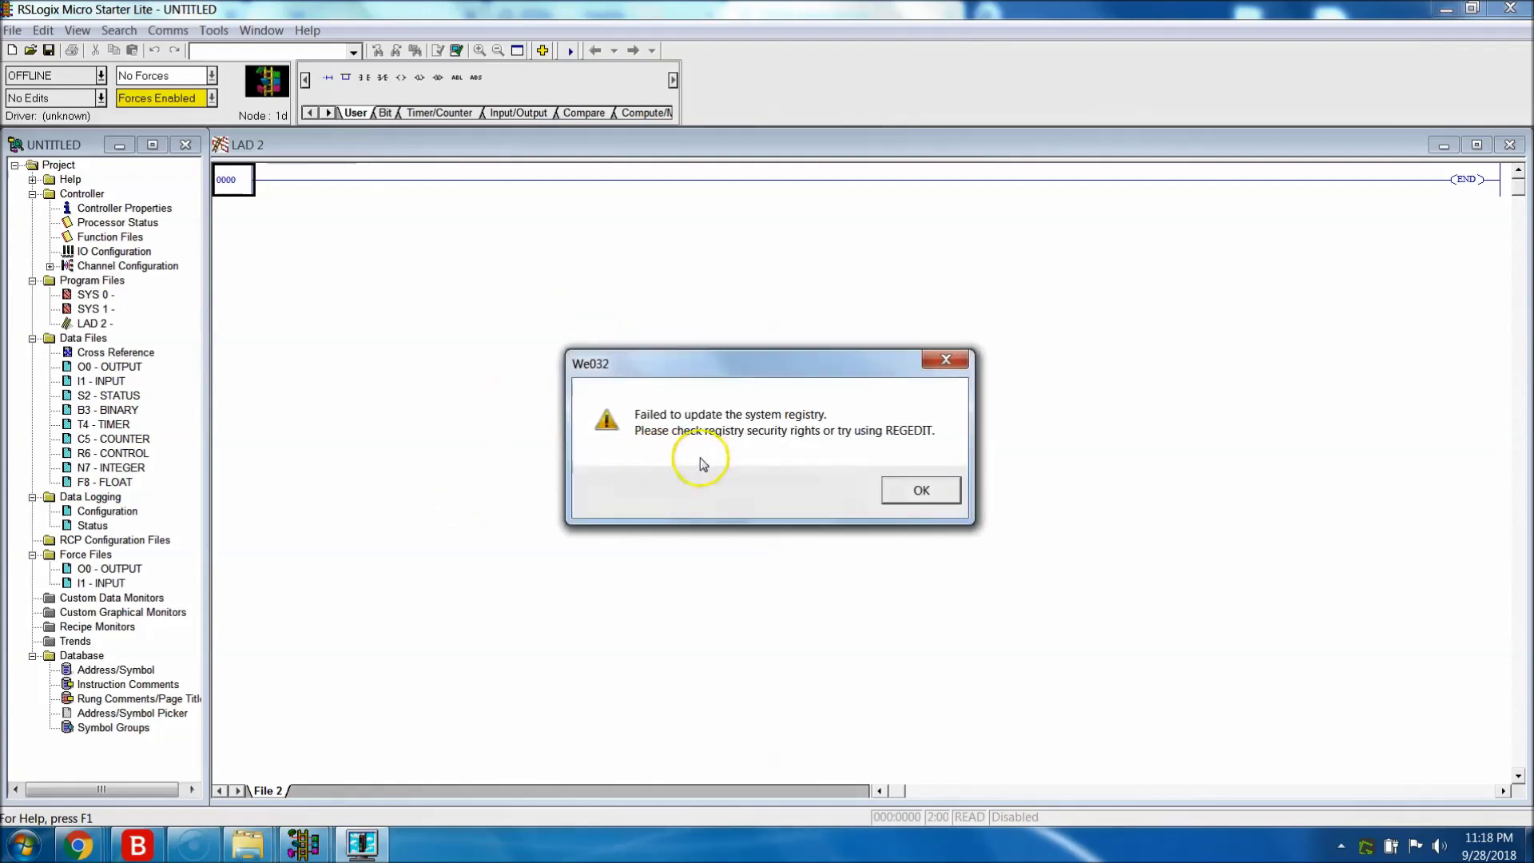
pyautogui.click(910, 496)
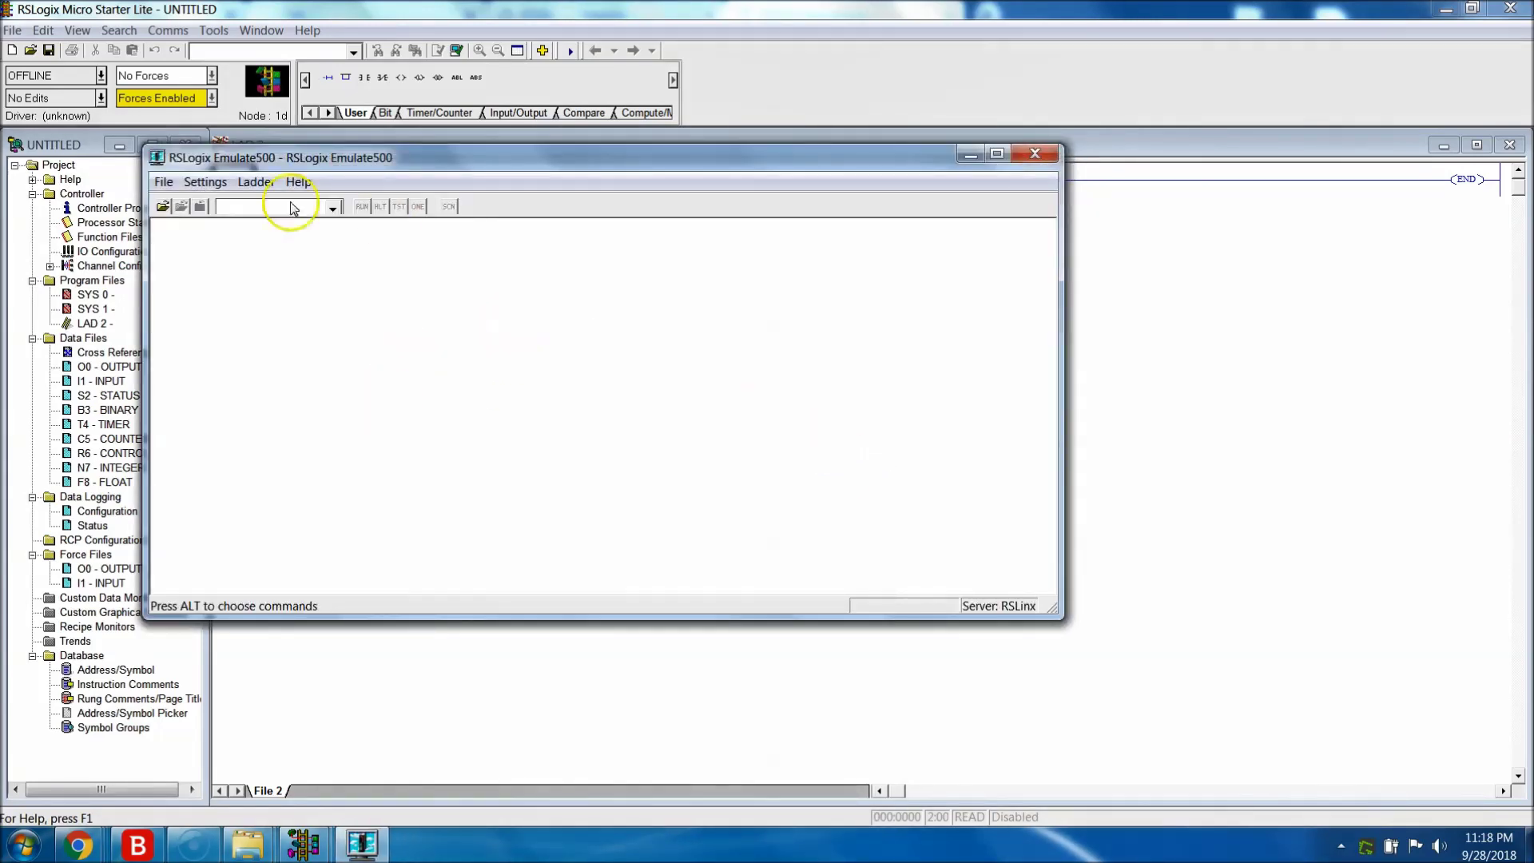
# Move the Emulate500 window off the ladder view and look through its File menu.
pyautogui.moveTo(544, 177); pyautogui.dragTo(744, 260)
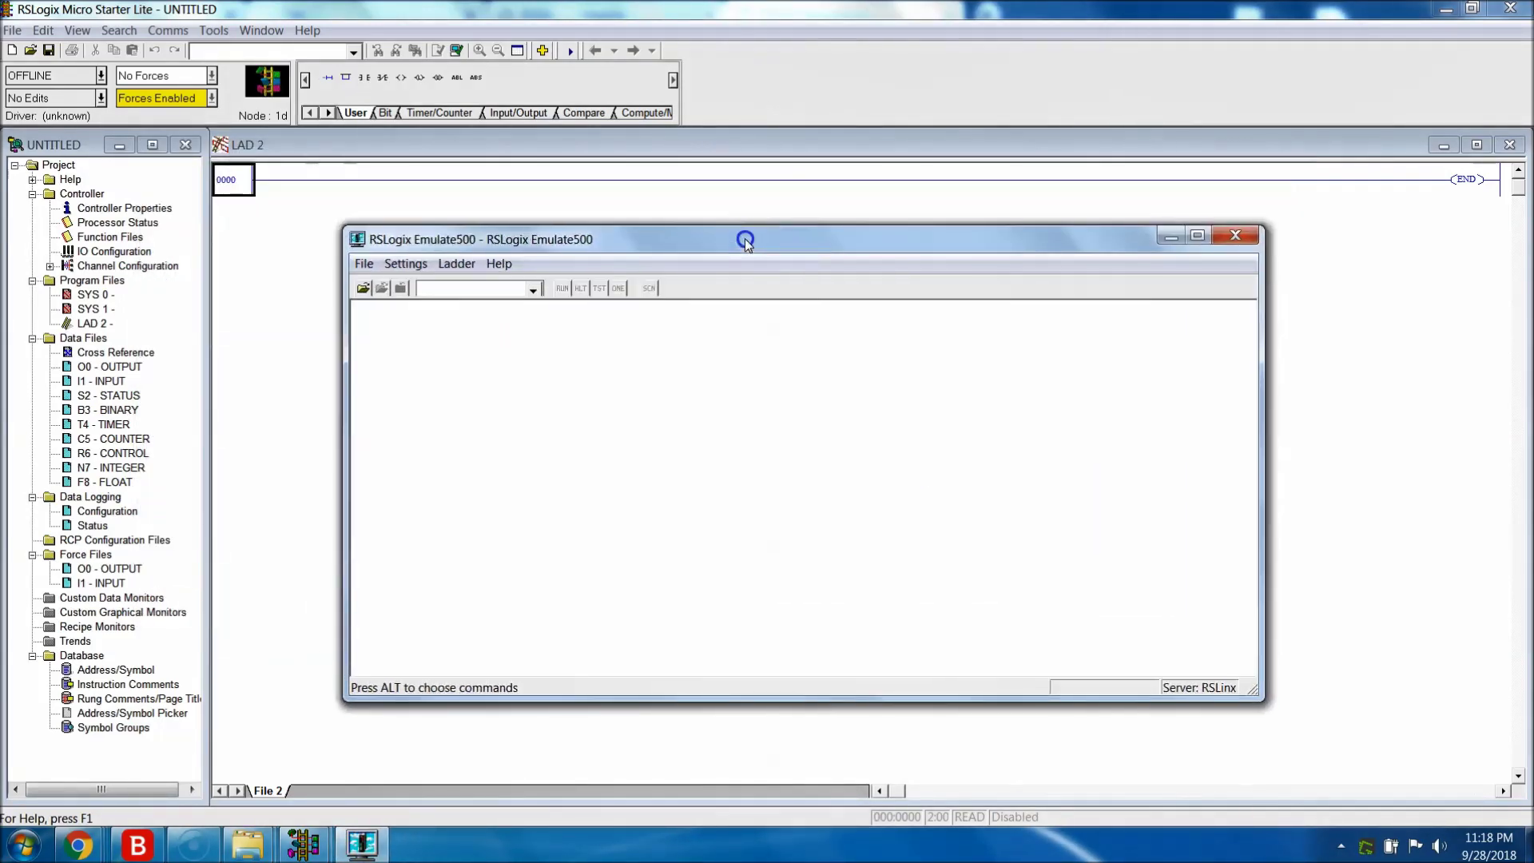
pyautogui.click(363, 264)
pyautogui.click(642, 418)
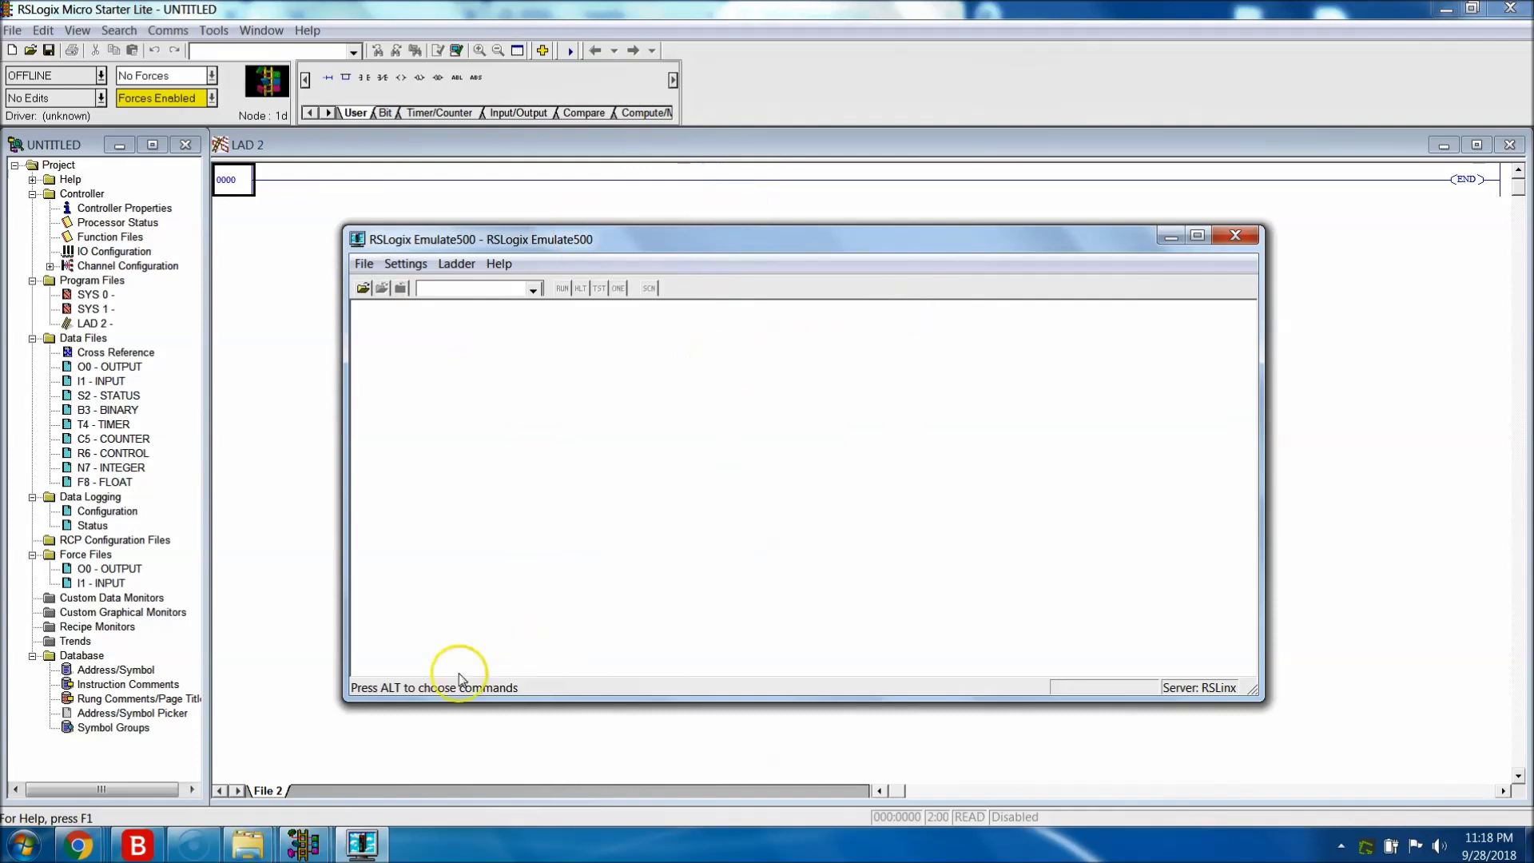
pyautogui.click(22, 845)
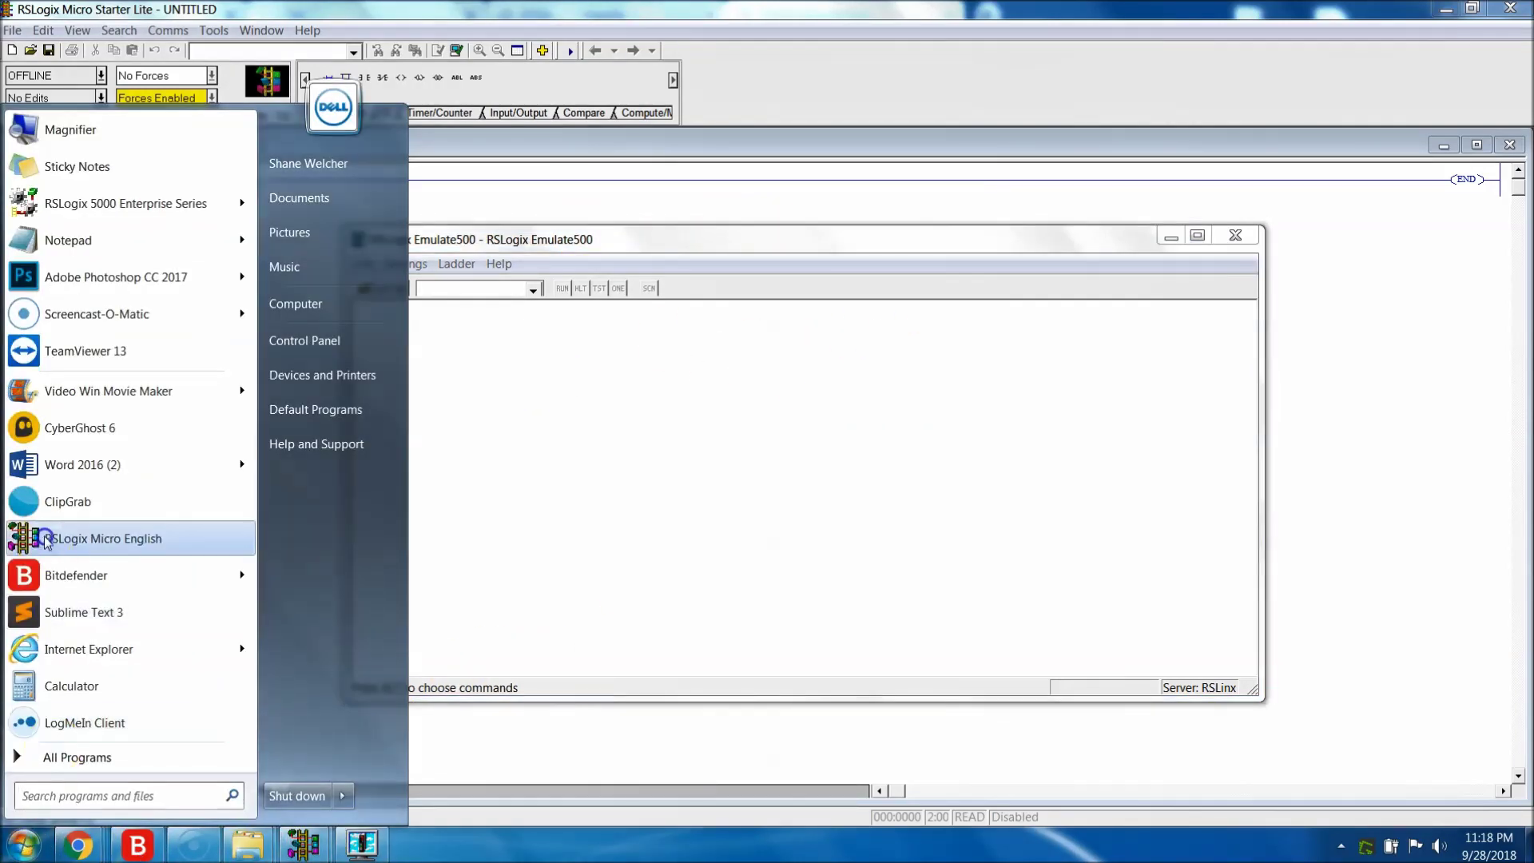
pyautogui.click(88, 759)
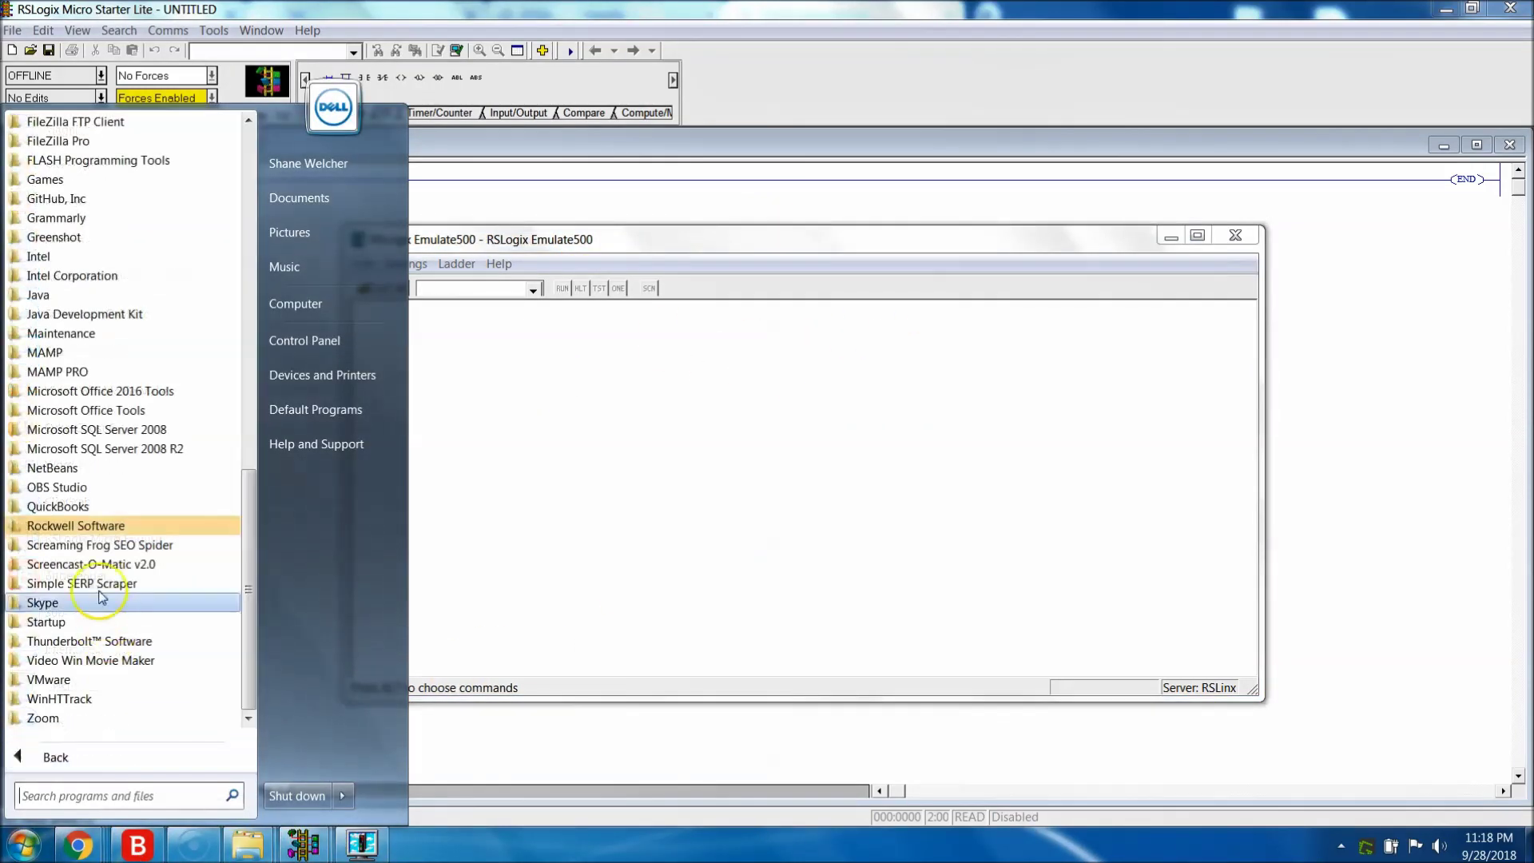
pyautogui.click(102, 527)
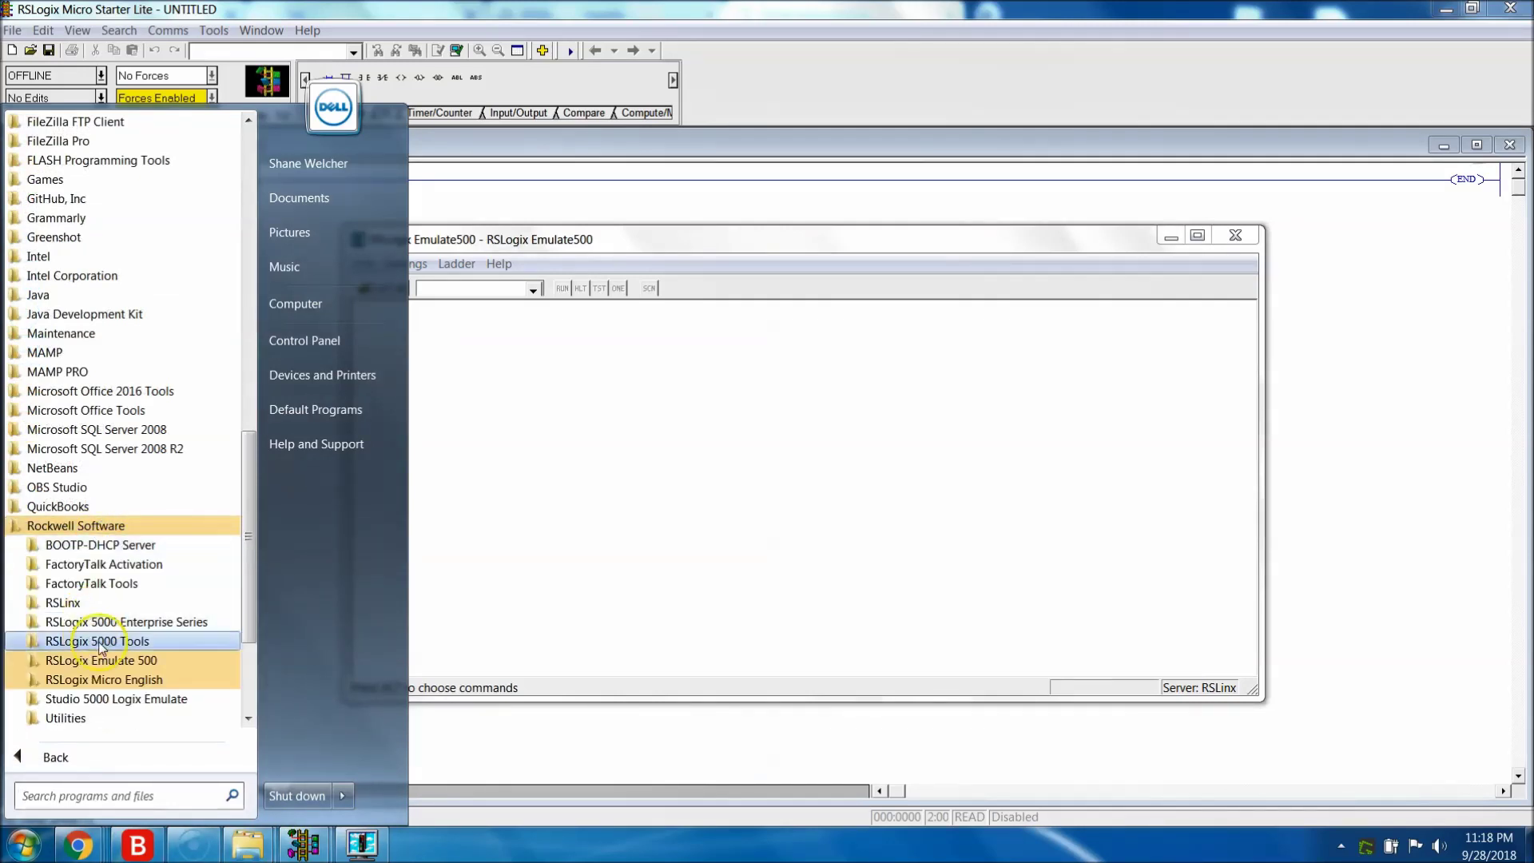
pyautogui.click(68, 602)
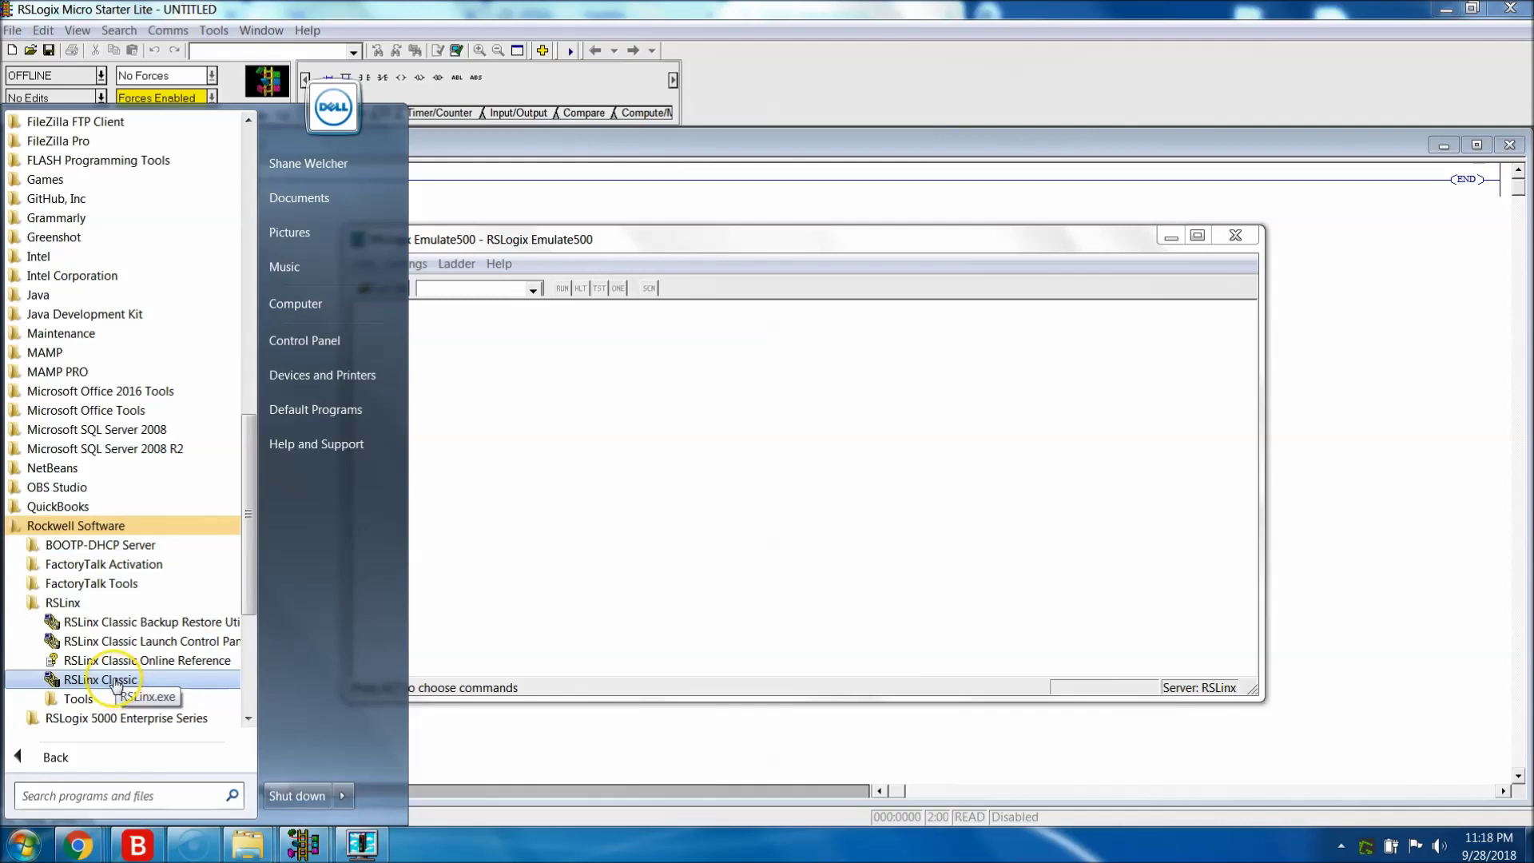
pyautogui.click(116, 680)
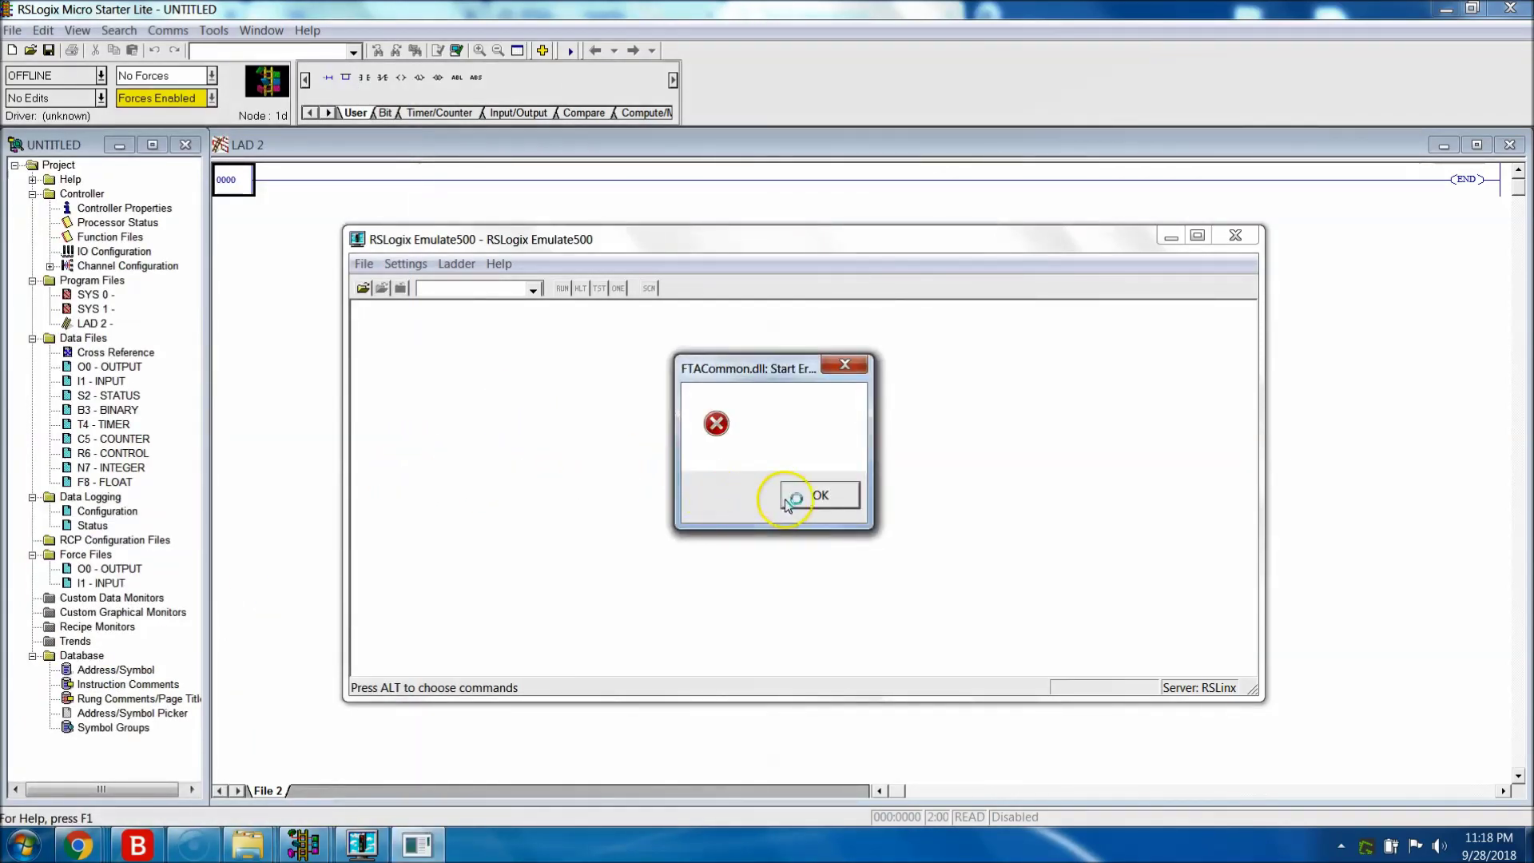
pyautogui.click(794, 504)
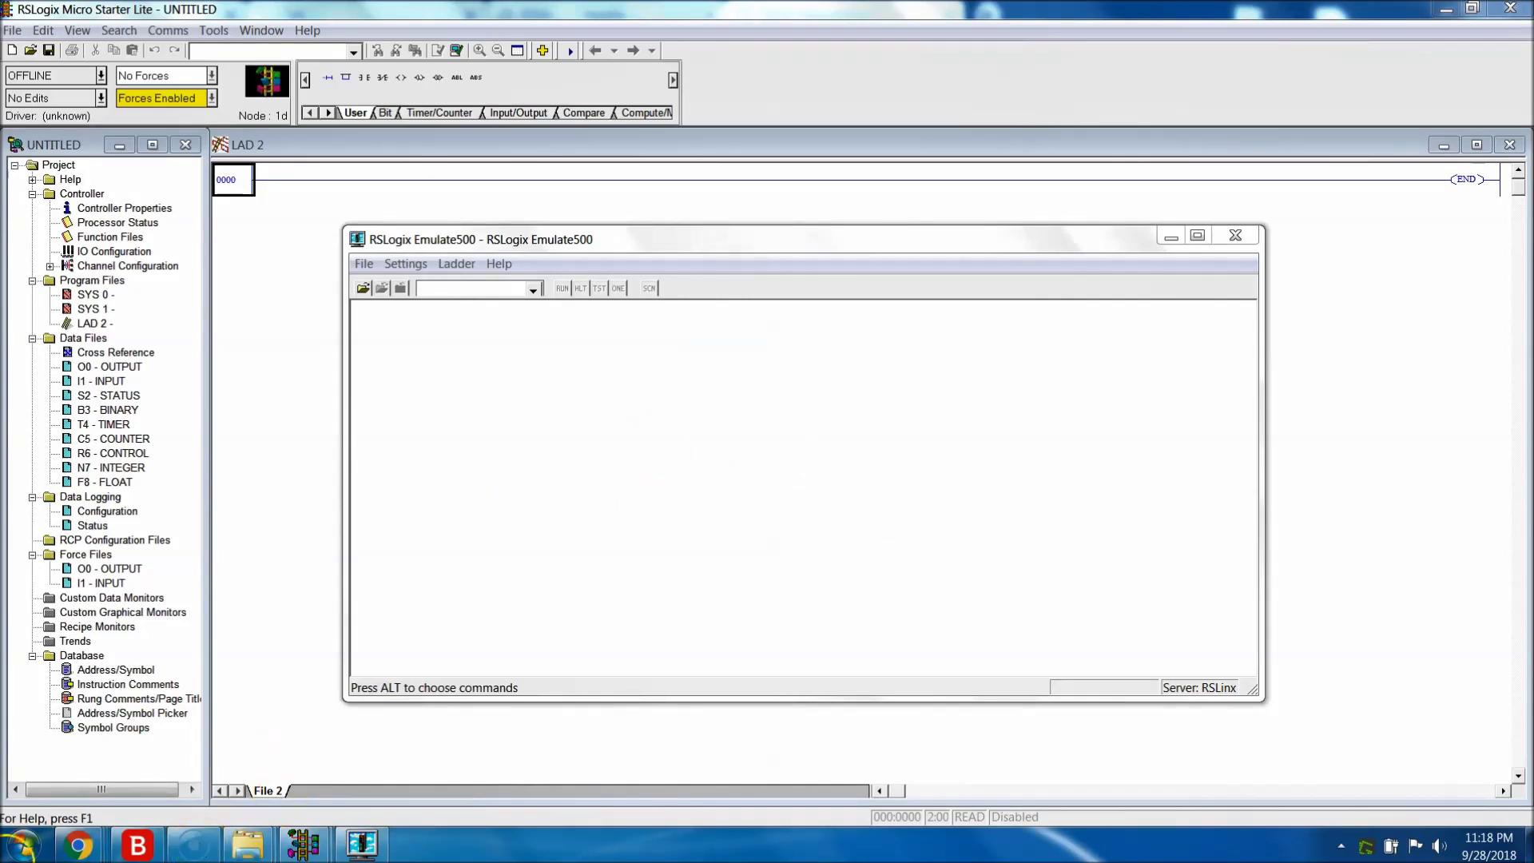
pyautogui.click(14, 848)
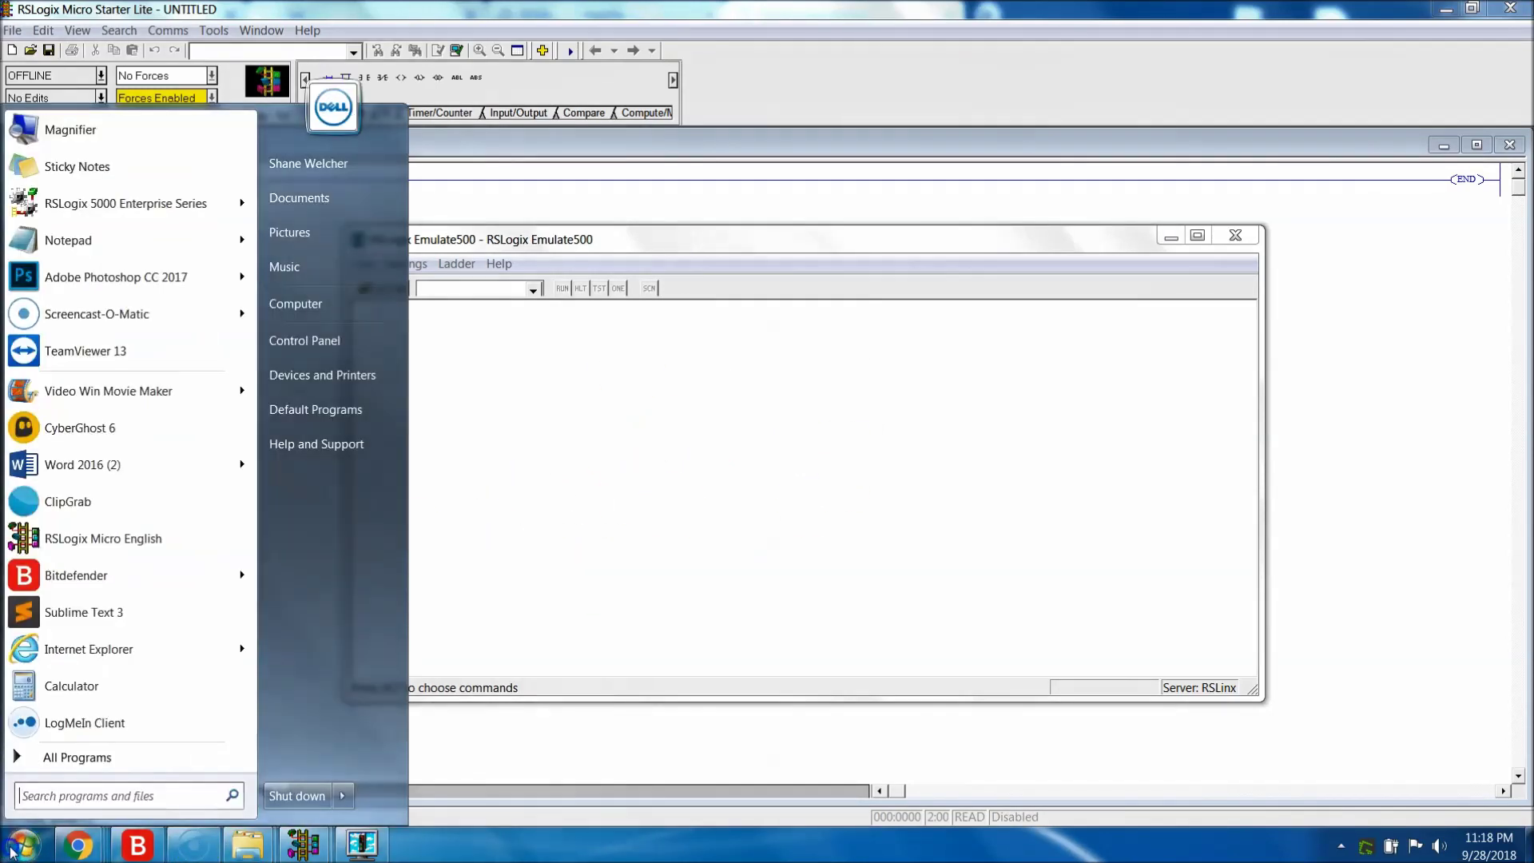
pyautogui.click(120, 759)
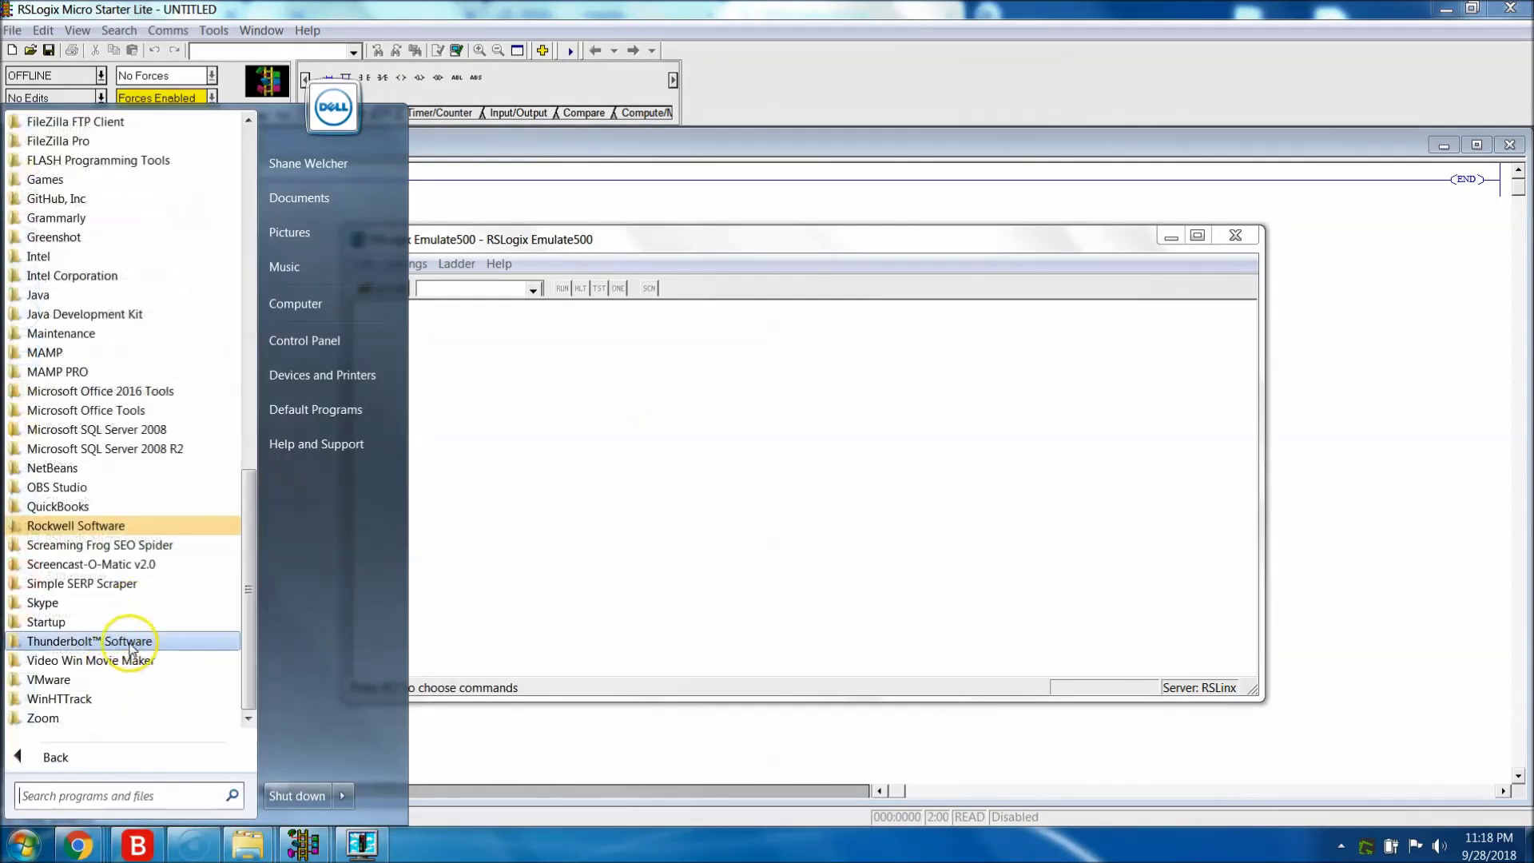
pyautogui.click(740, 540)
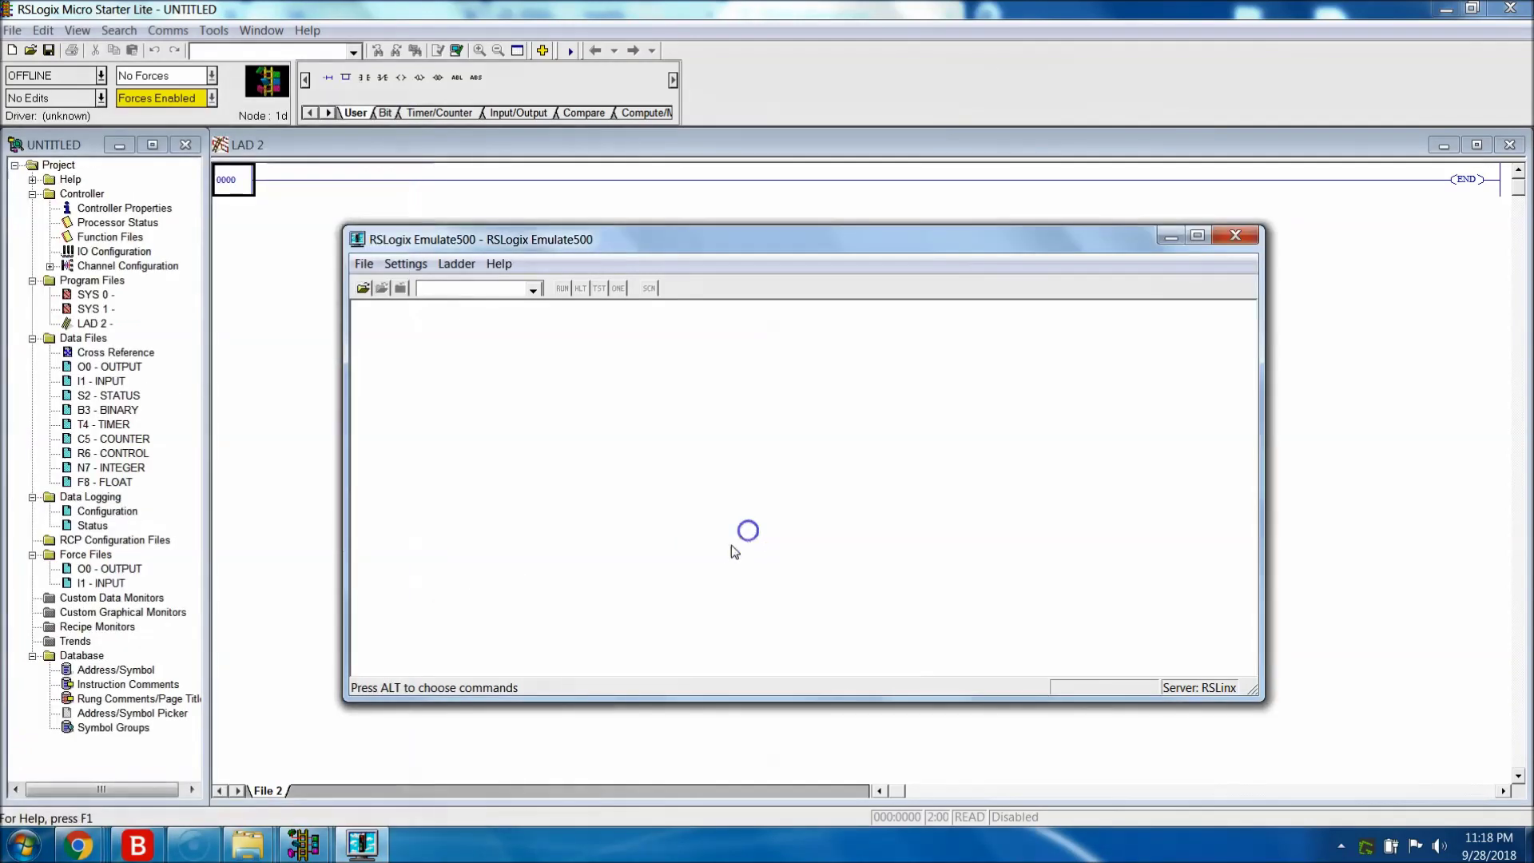
pyautogui.click(1235, 235)
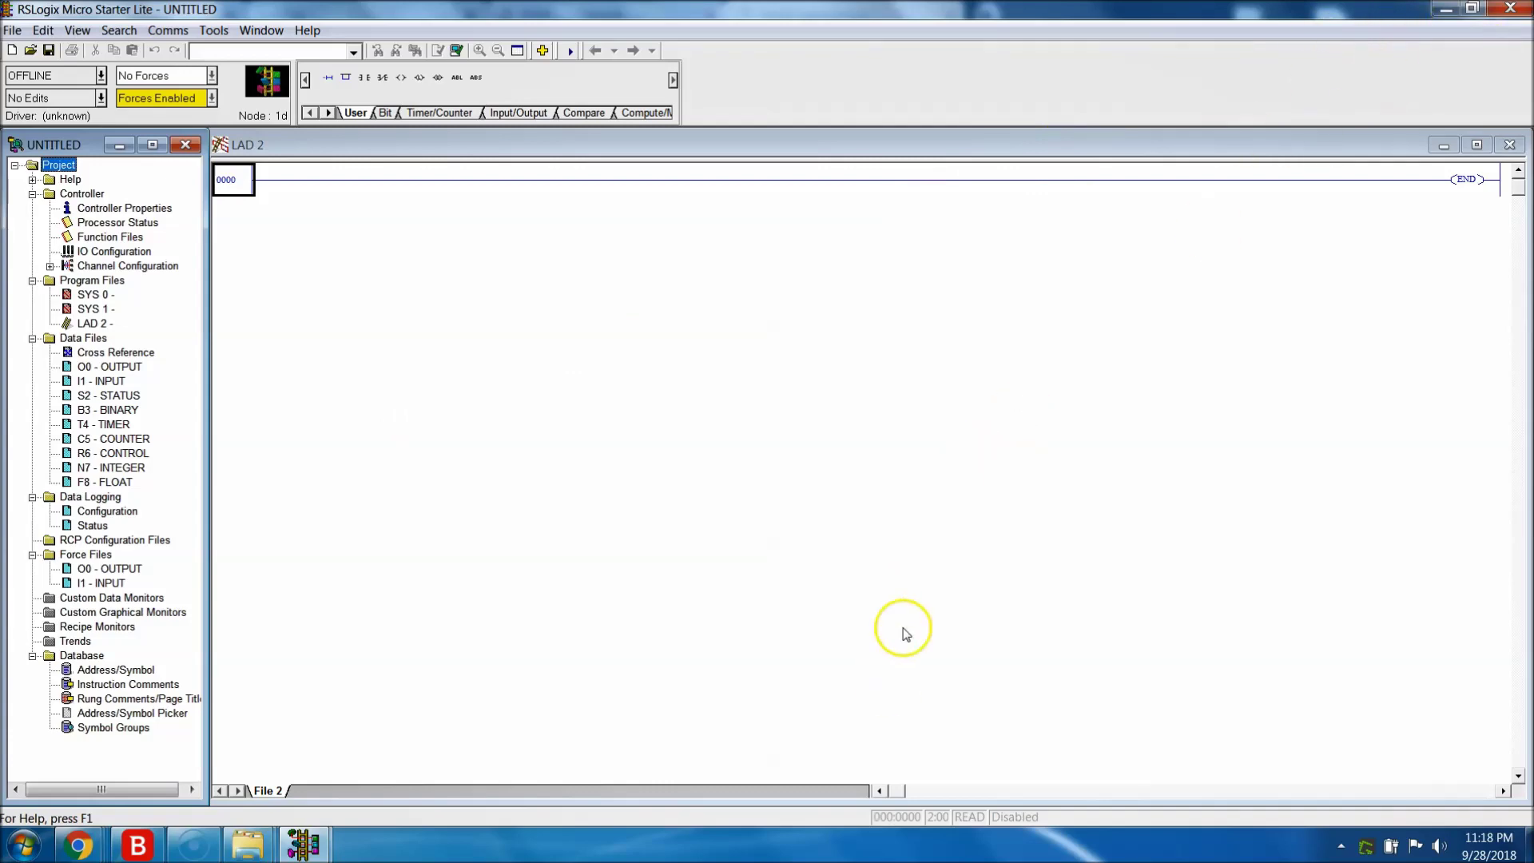
# Bring the extra empty RSLogix Micro window forward from the taskbar and close it.
pyautogui.moveTo(314, 853)
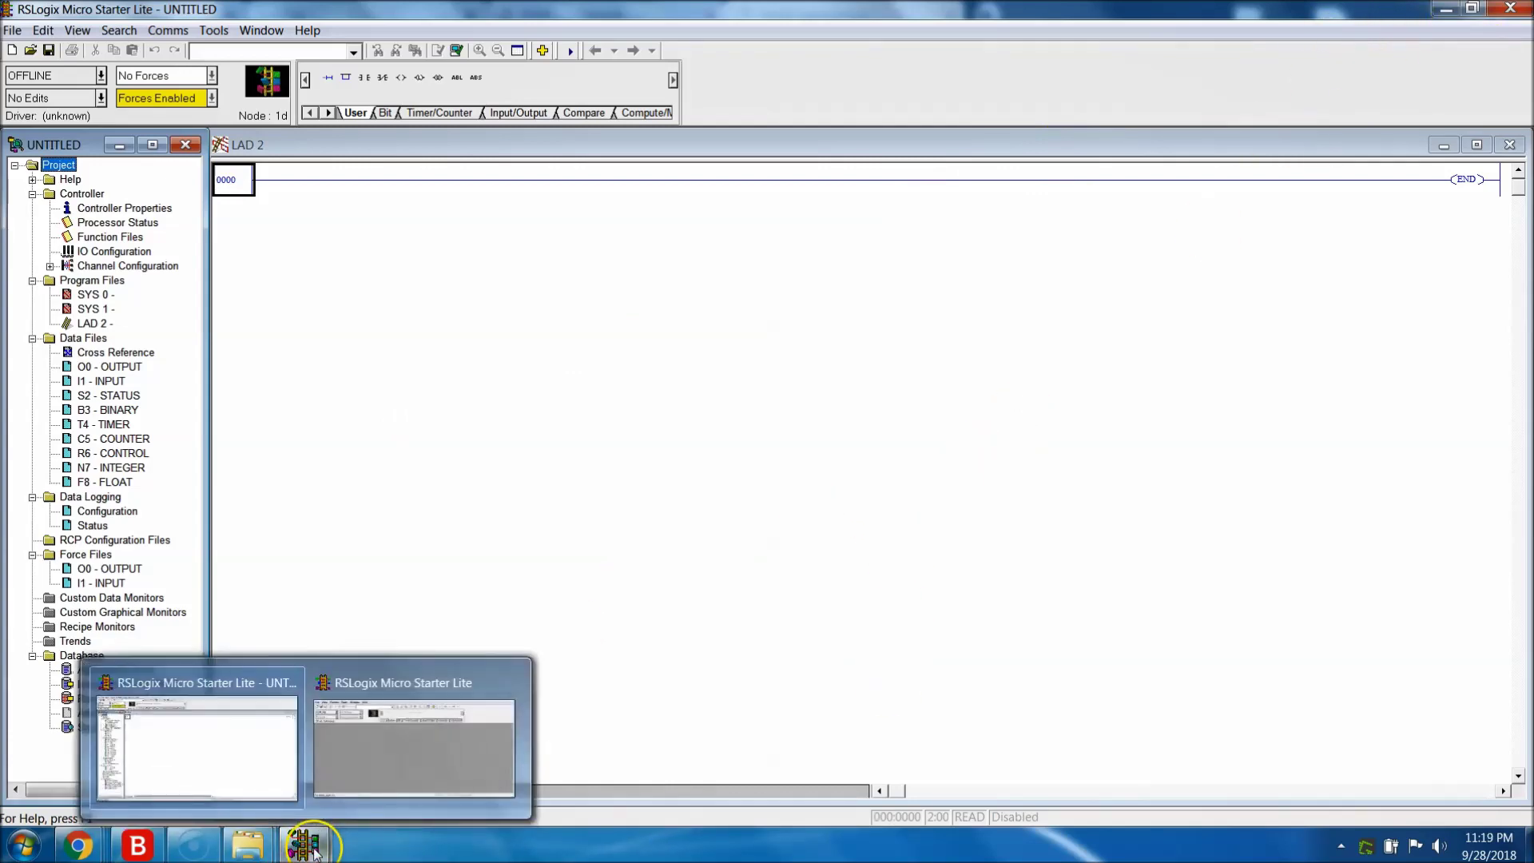
pyautogui.click(380, 726)
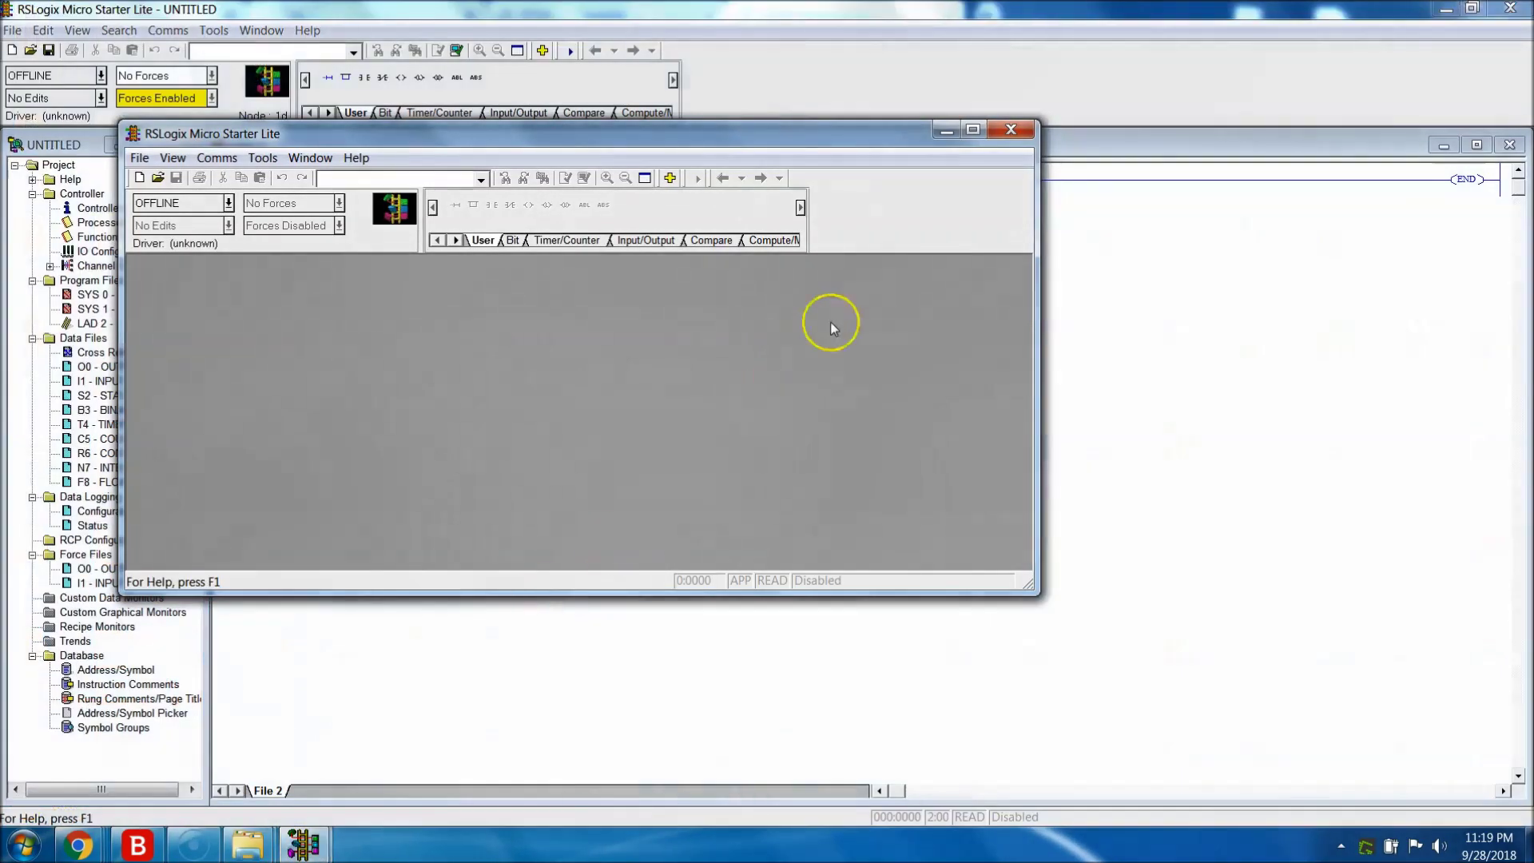
pyautogui.click(1013, 130)
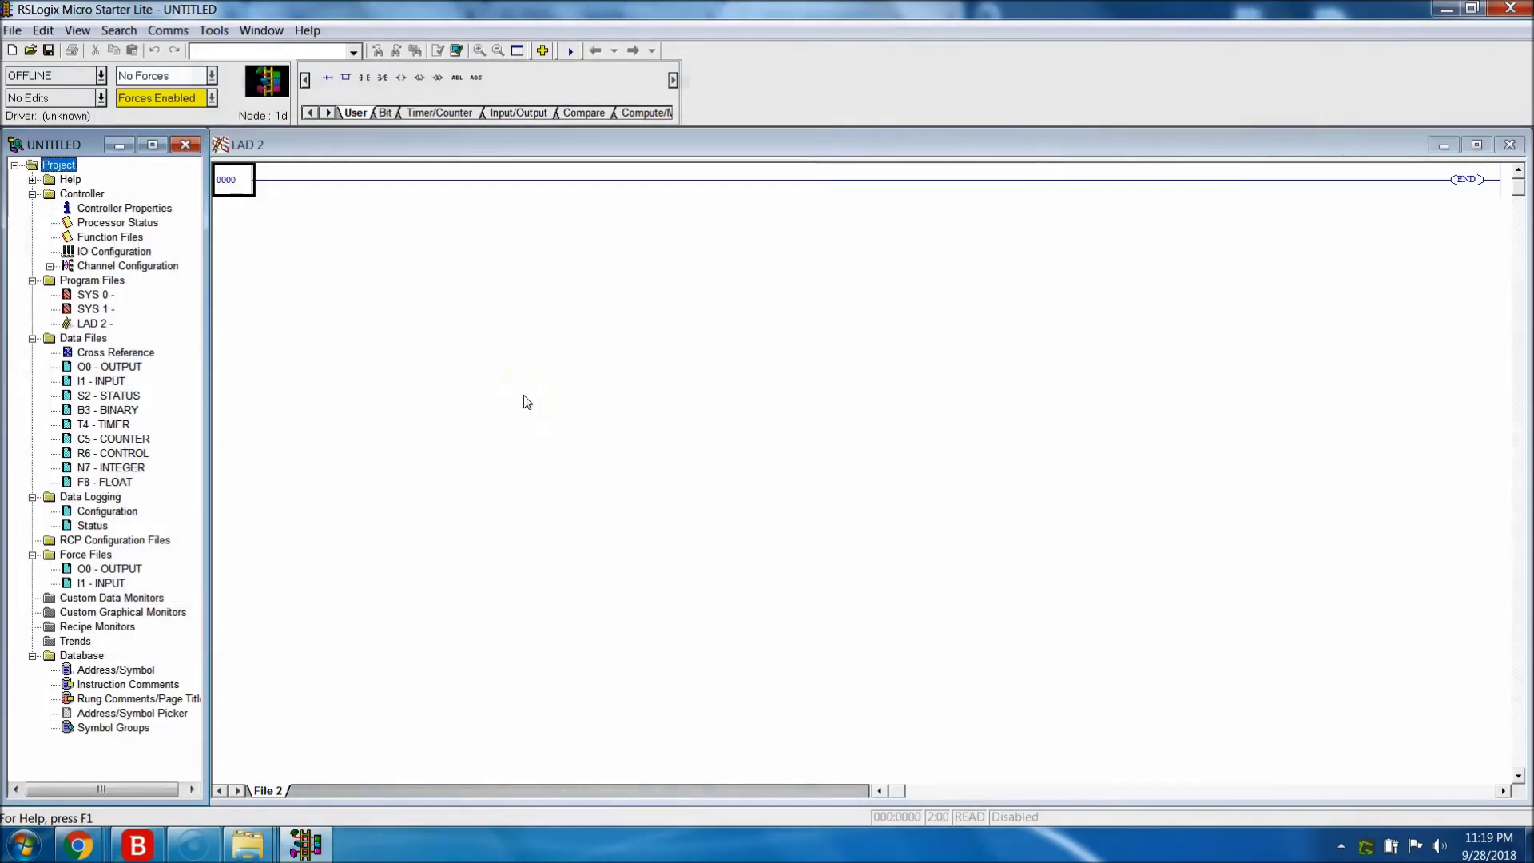